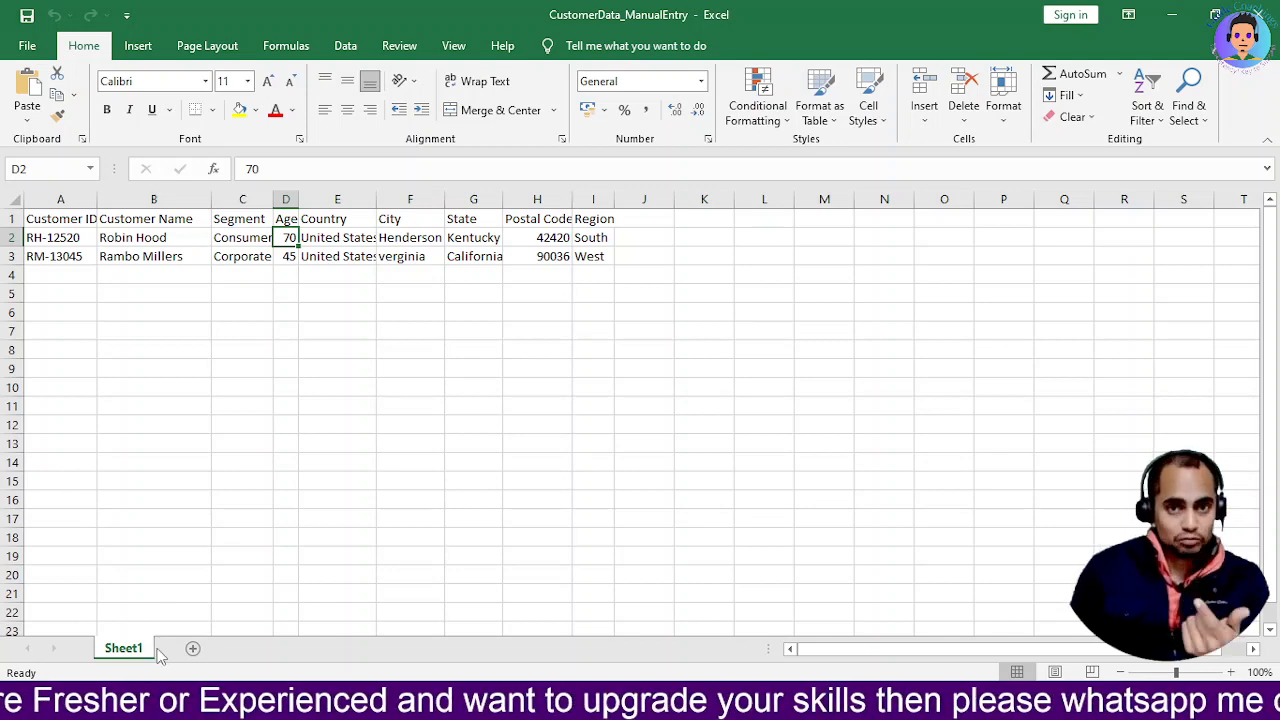
# Step: Switch to Alteryx Designer, place an Input Data tool on the canvas, and choose the CustomerData_ManualEntry Excel file as its source
pyautogui.hotkey('alt', 'Tab')
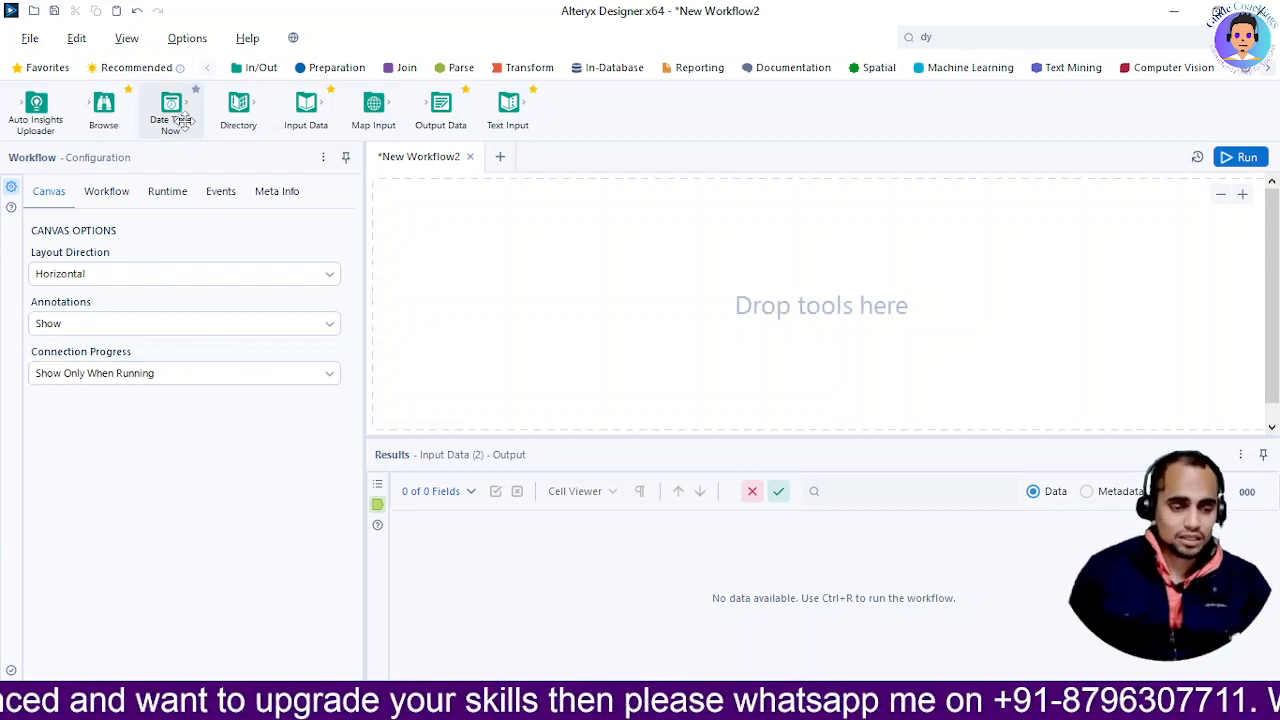
pyautogui.moveTo(300, 118); pyautogui.dragTo(487, 277)
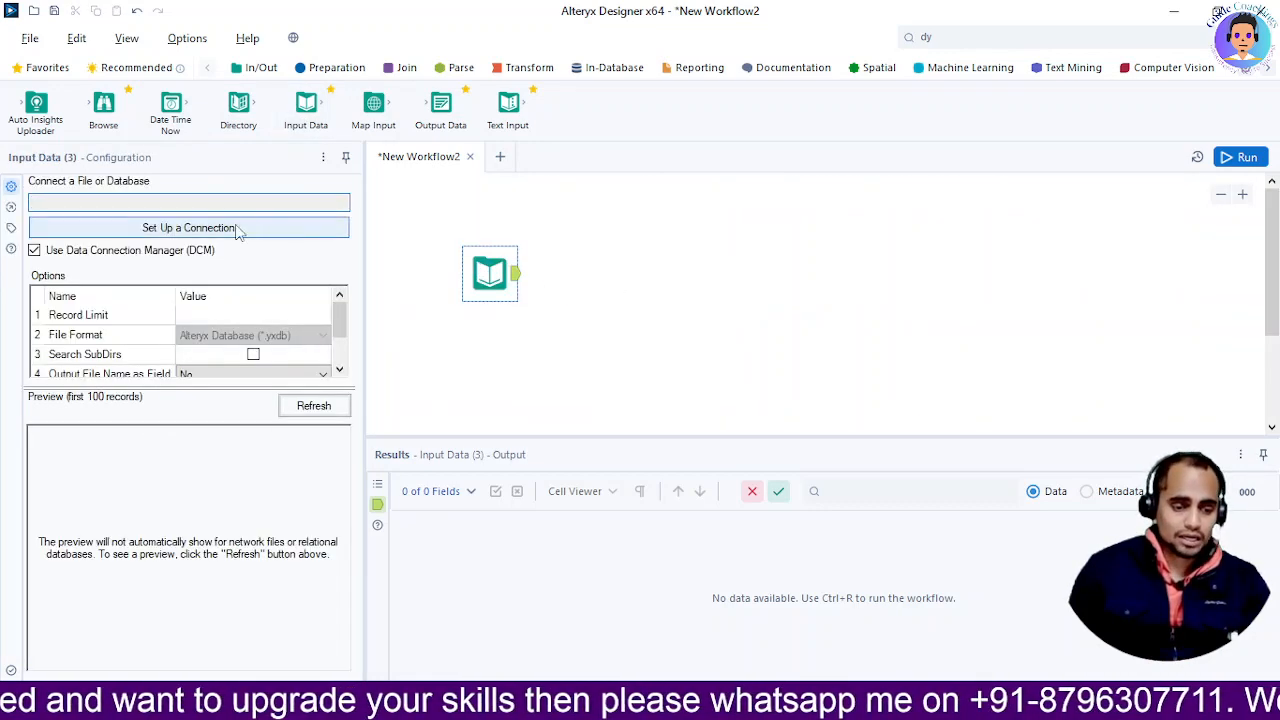
pyautogui.click(223, 234)
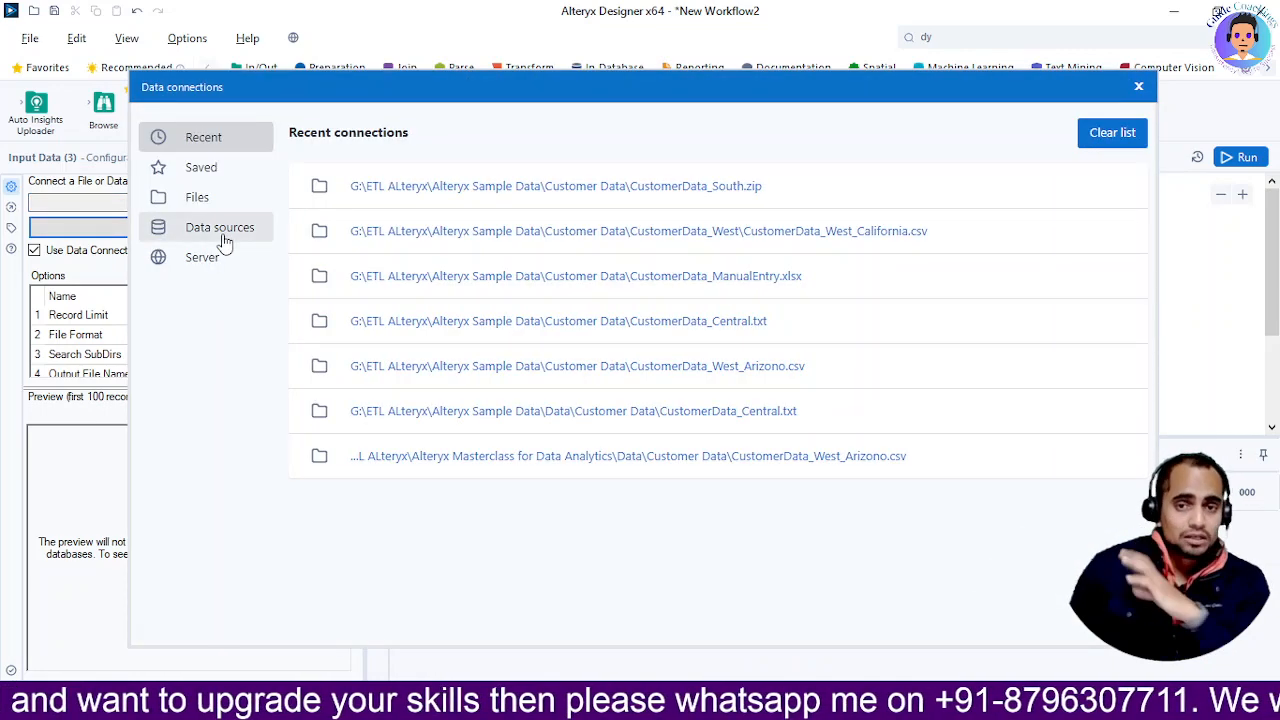
pyautogui.click(186, 200)
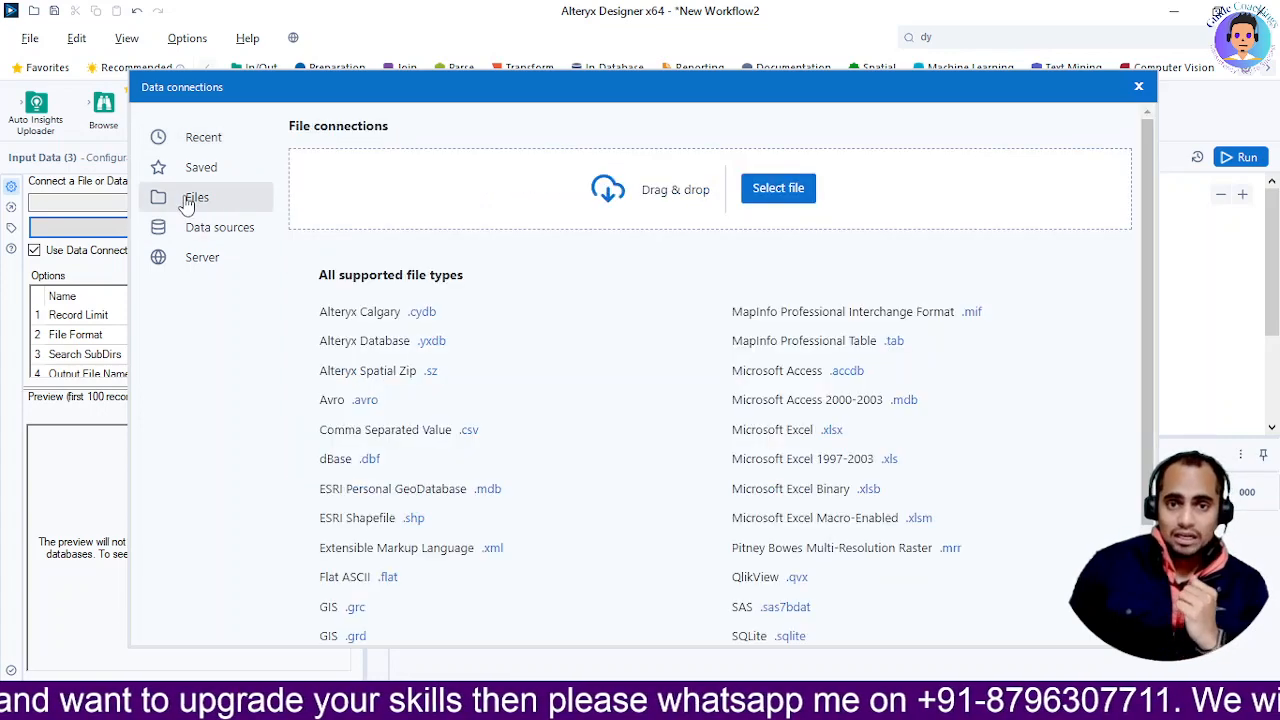
pyautogui.click(777, 190)
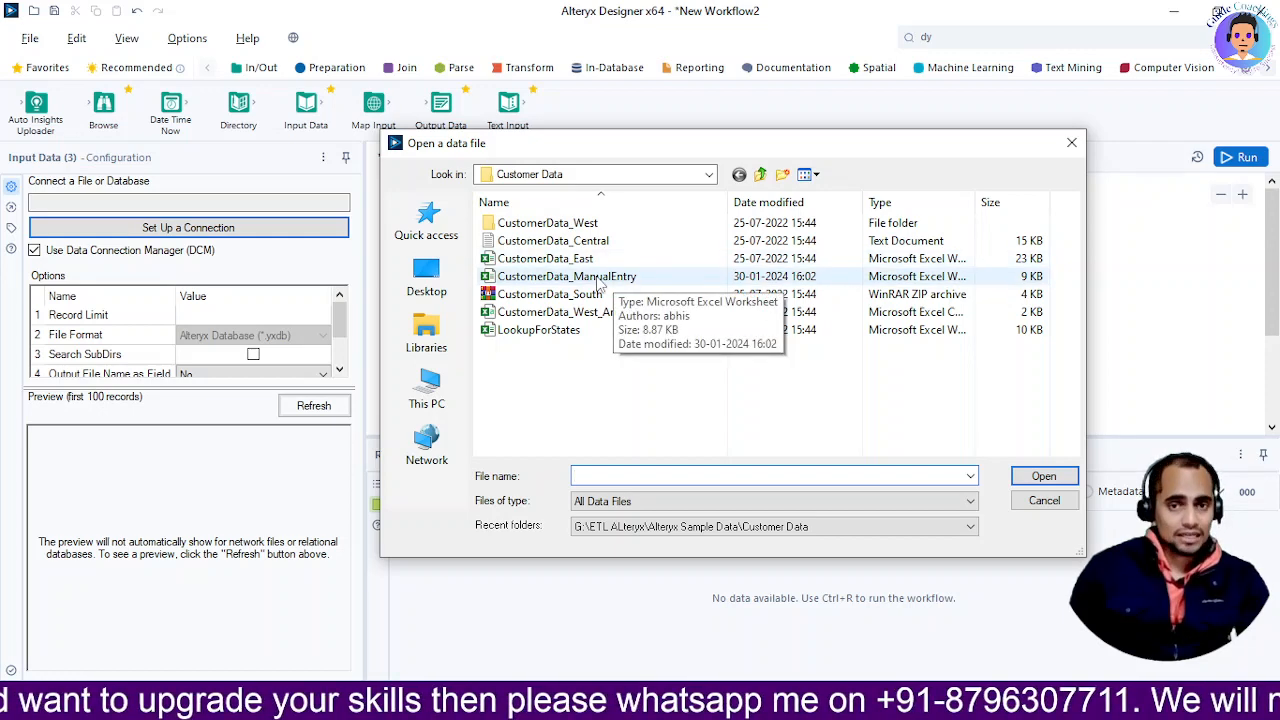
pyautogui.doubleClick(598, 279)
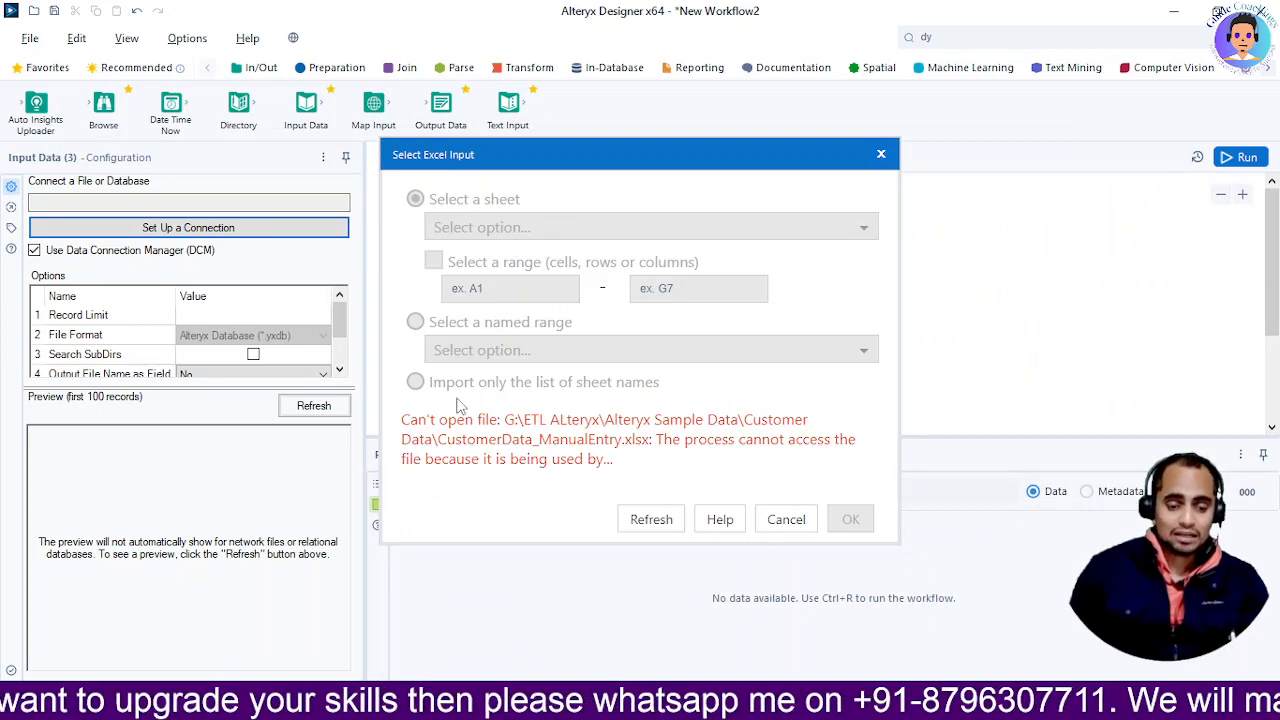
pyautogui.click(648, 537)
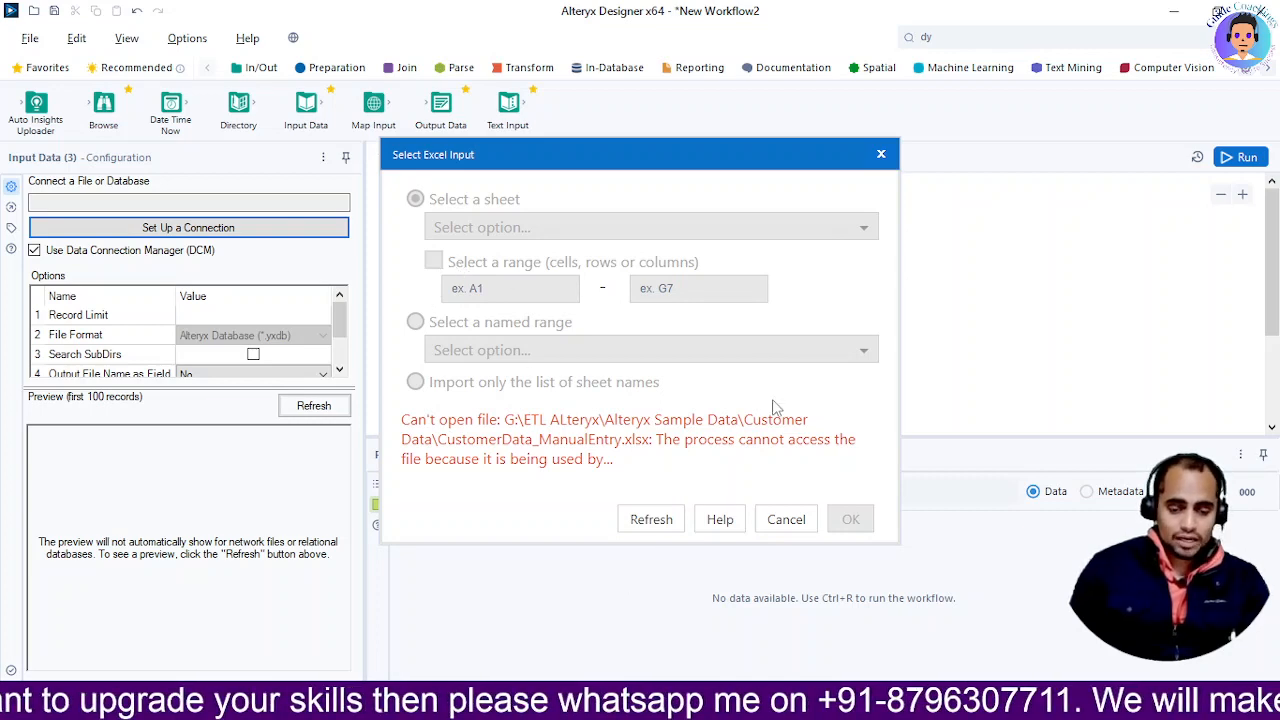
# Step: Close the CustomerData_ManualEntry workbook in Excel and refresh the Excel input selection in Alteryx Designer
pyautogui.hotkey('alt', 'Tab')
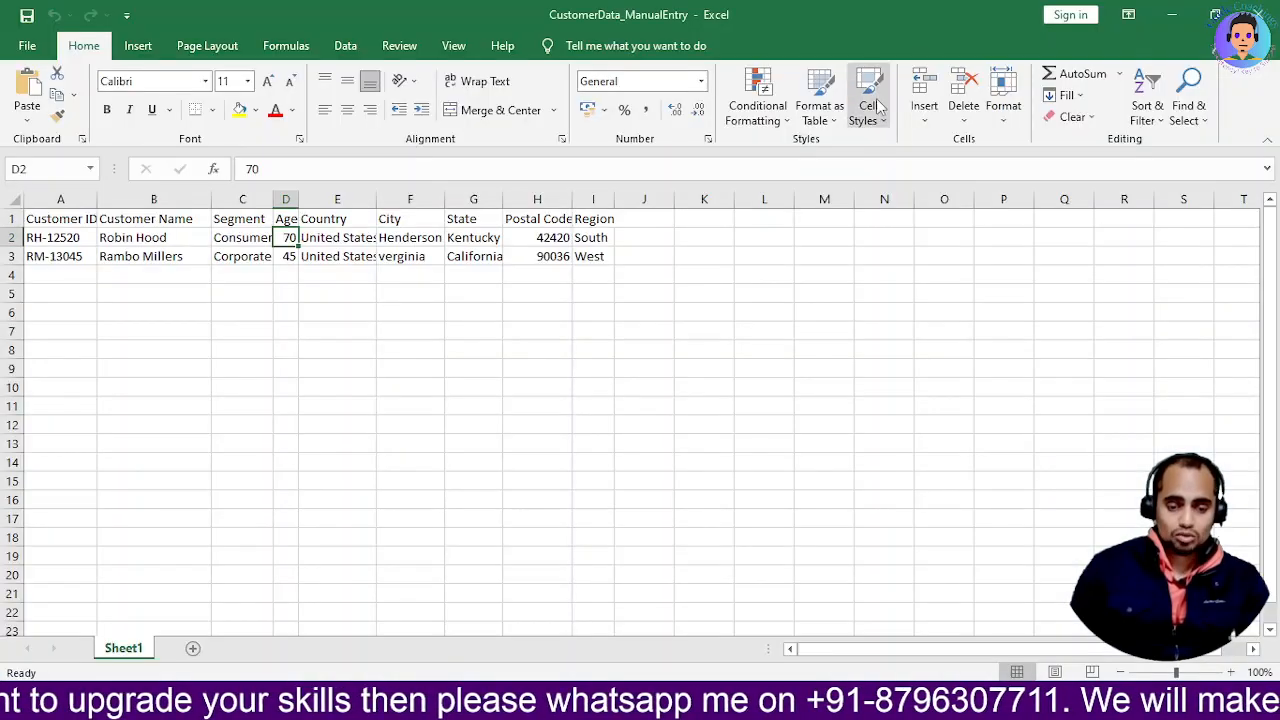
pyautogui.click(1268, 11)
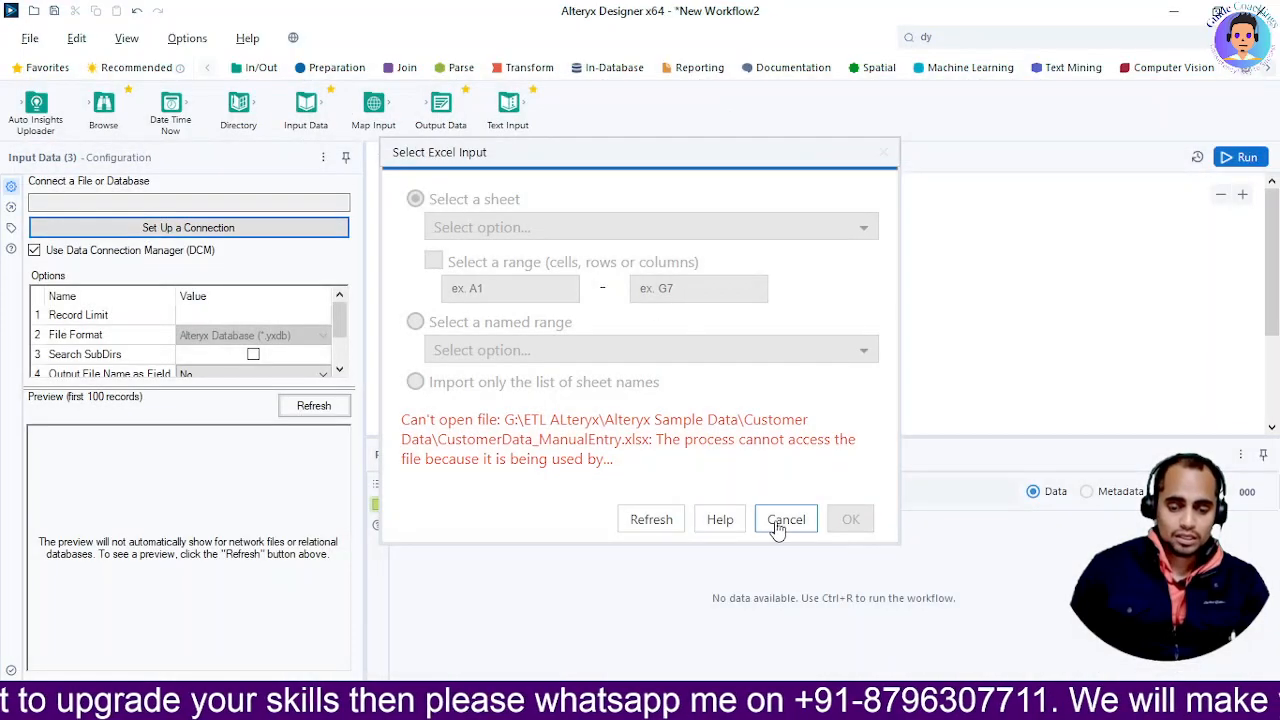
pyautogui.click(655, 520)
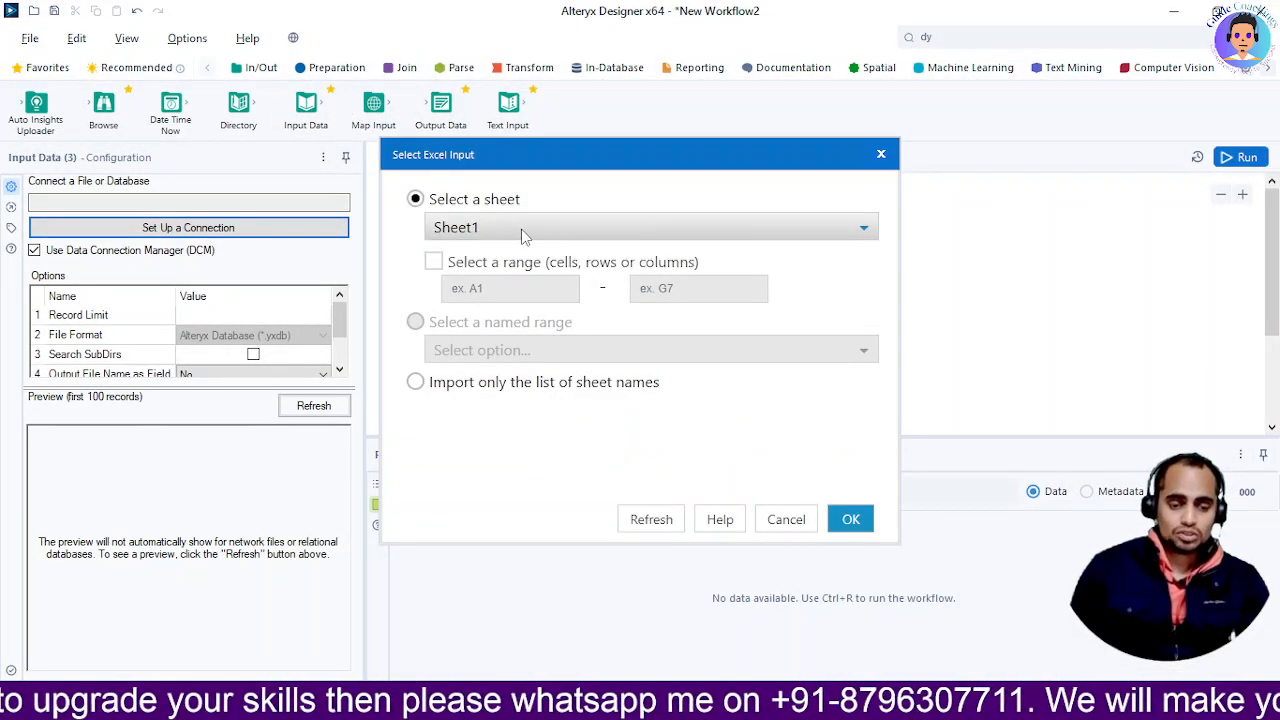
# Step: Import Sheet1 of the workbook into the Input Data tool
pyautogui.click(521, 233)
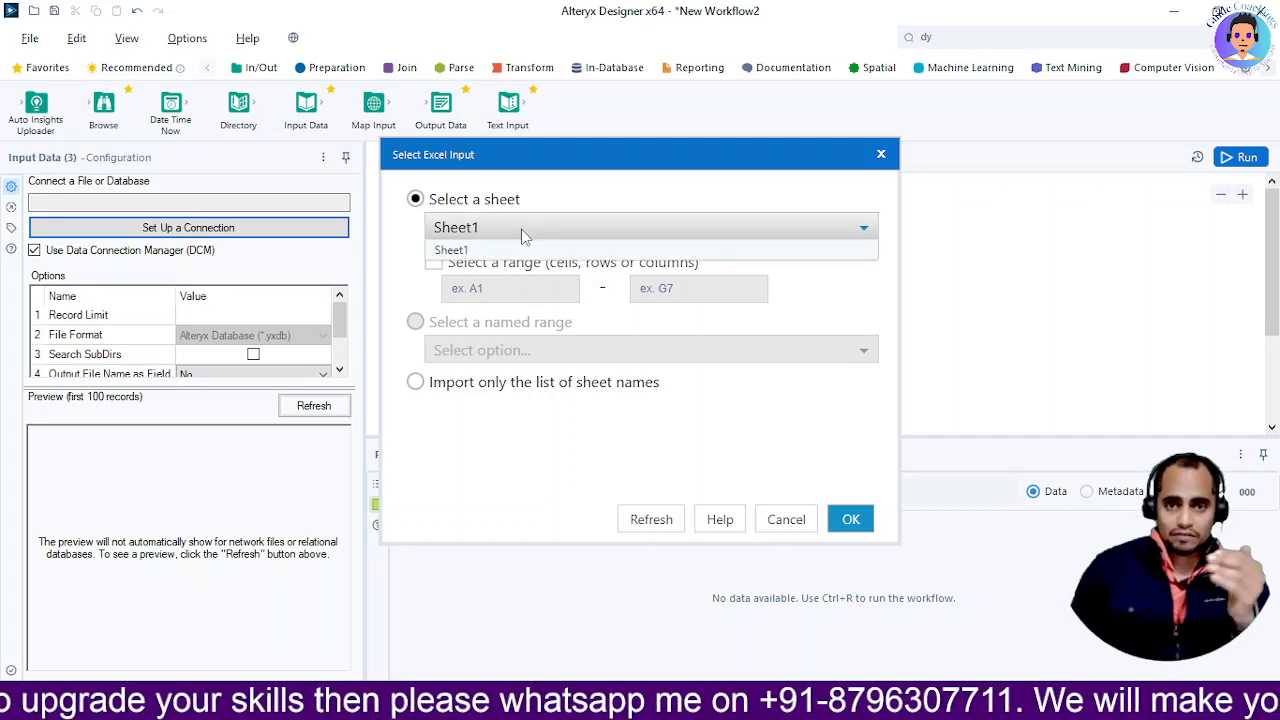
pyautogui.click(521, 229)
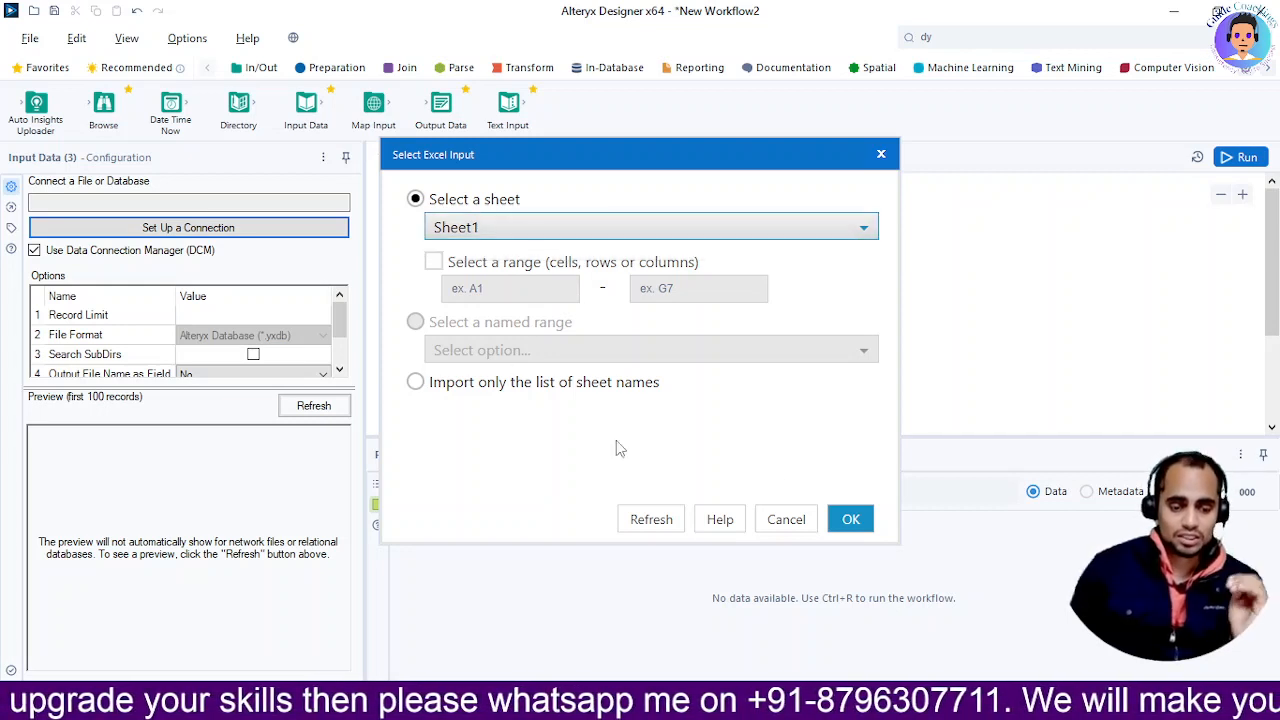
pyautogui.click(852, 521)
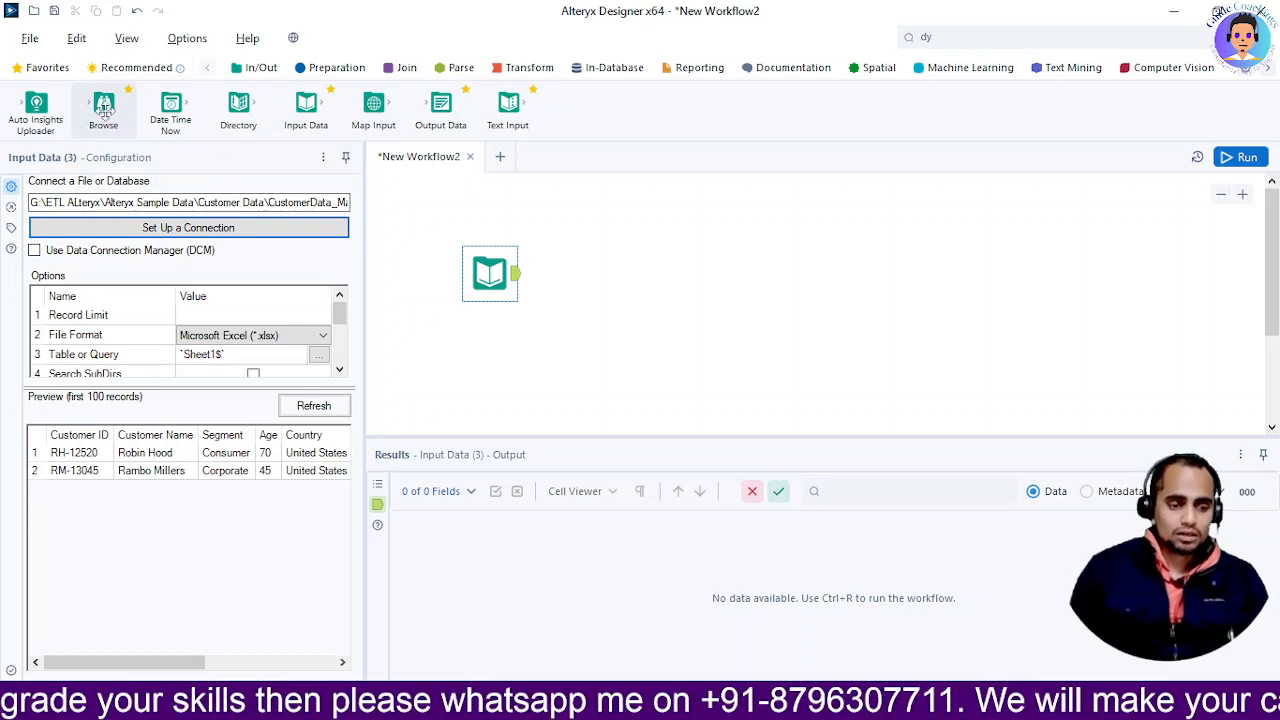
# Step: Connect a Browse tool to the Input Data tool, run the workflow, and dismiss the completion message so it is not shown again
pyautogui.moveTo(103, 108); pyautogui.dragTo(563, 240)
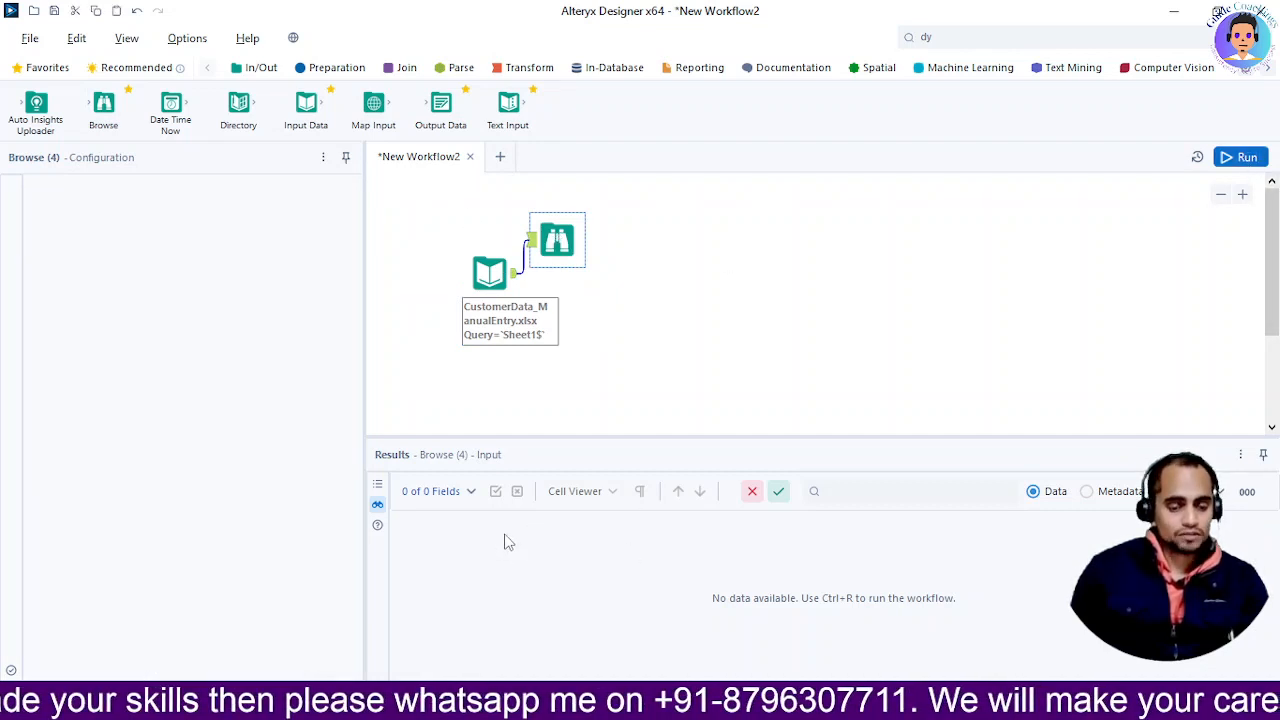
pyautogui.hotkey('ctrl', 'r')
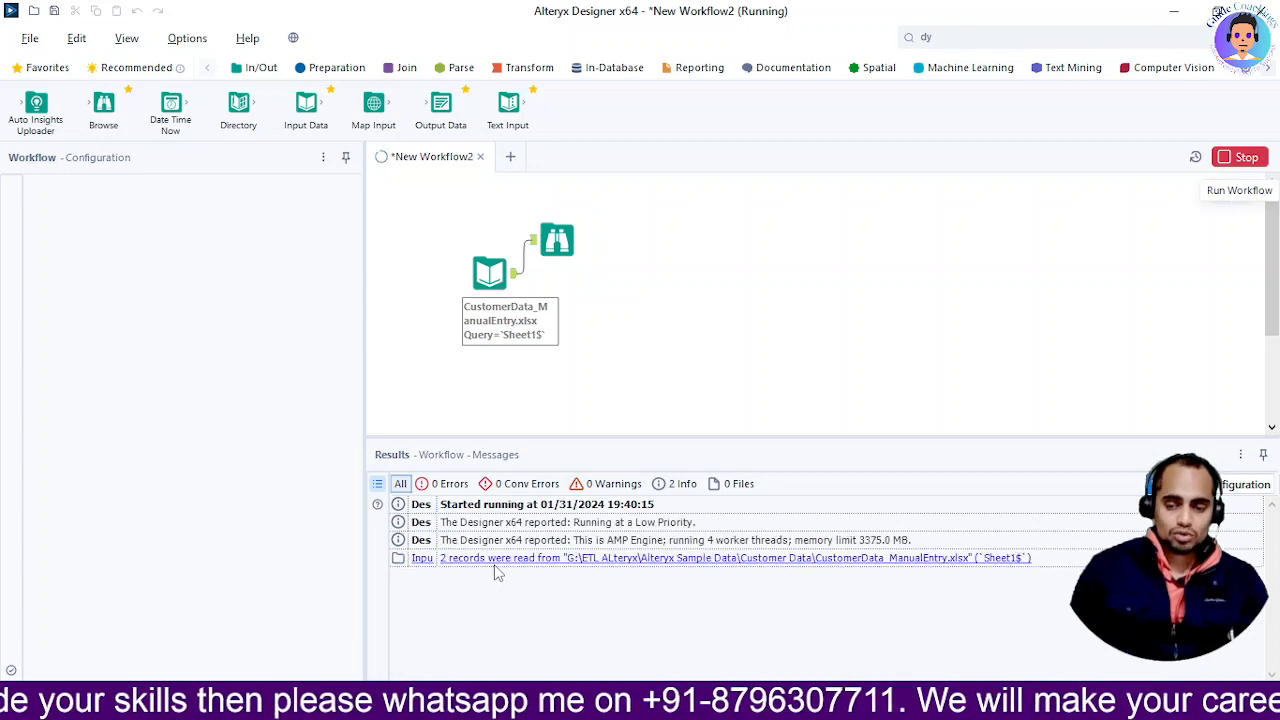
pyautogui.click(496, 575)
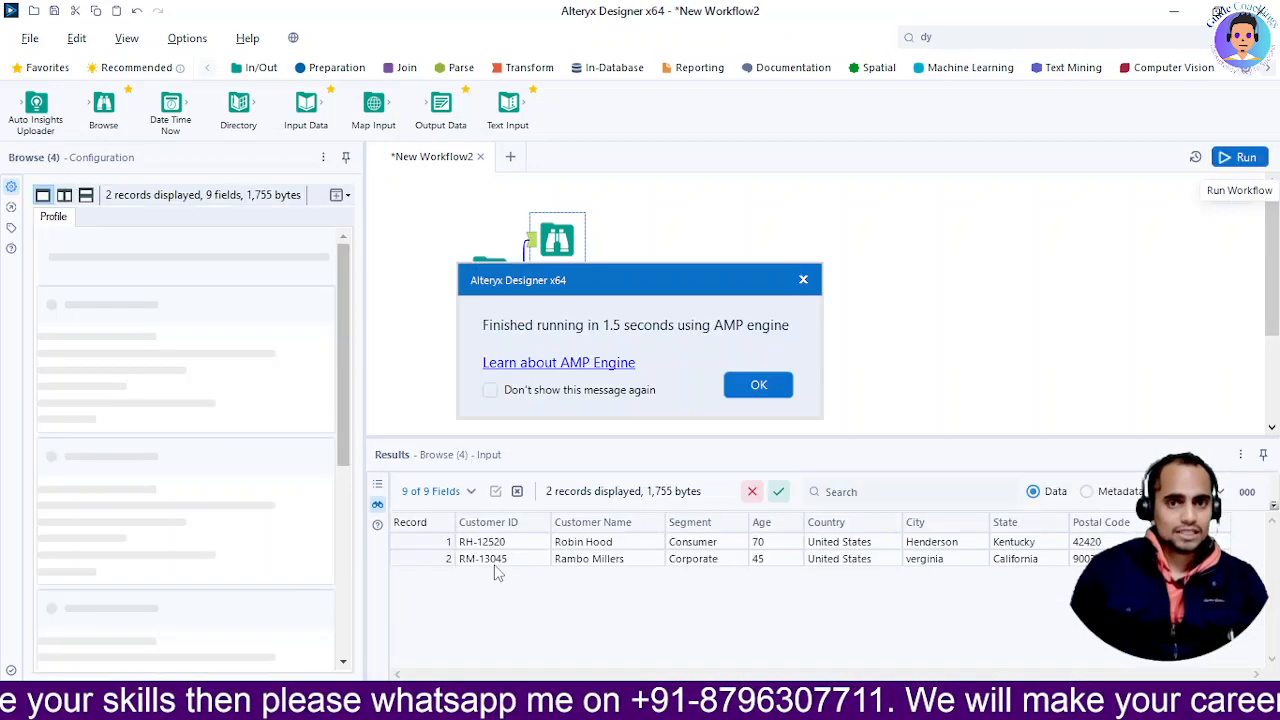
pyautogui.click(491, 390)
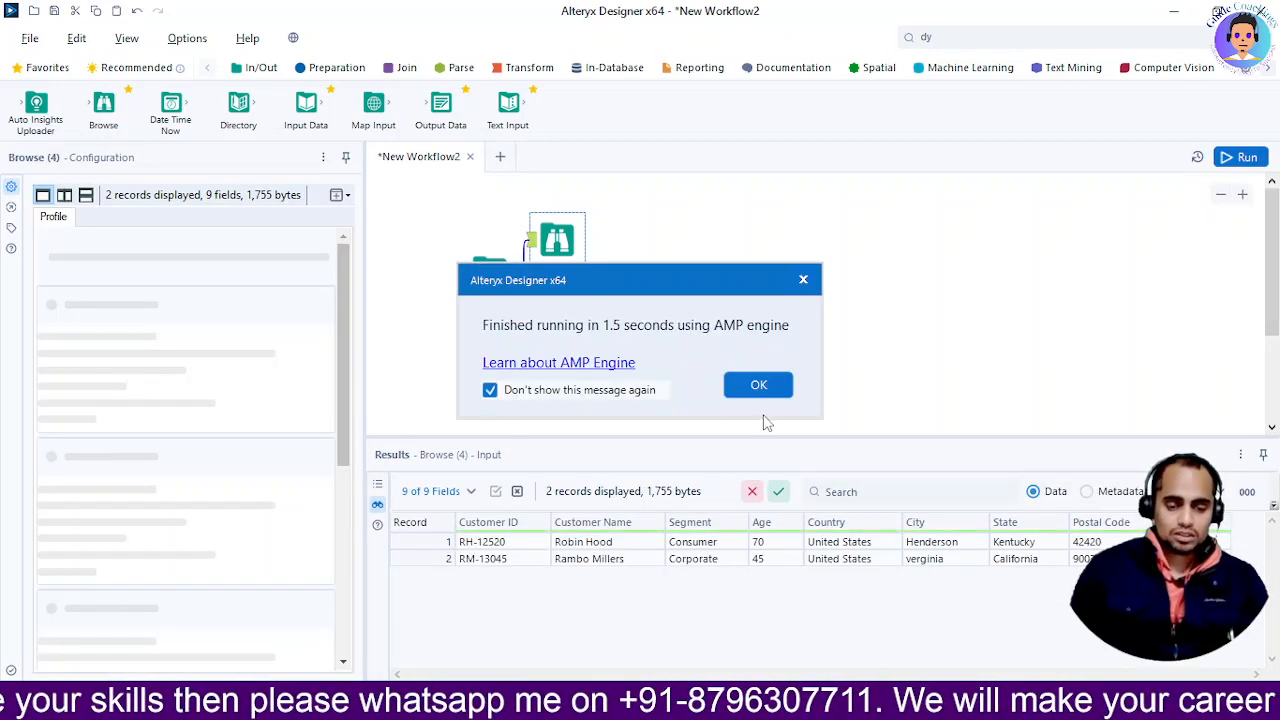
pyautogui.click(757, 393)
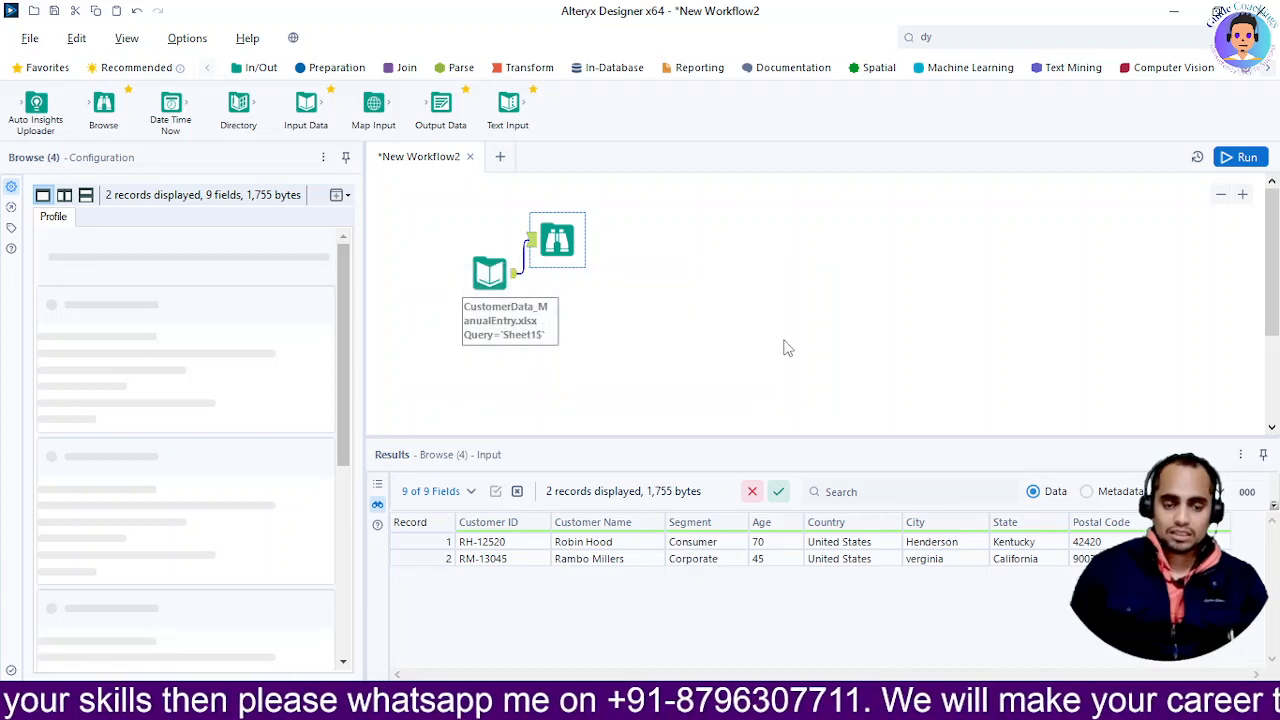
# Step: Inspect the Input Data tool's configuration and the Browse tool's data profile
pyautogui.click(503, 327)
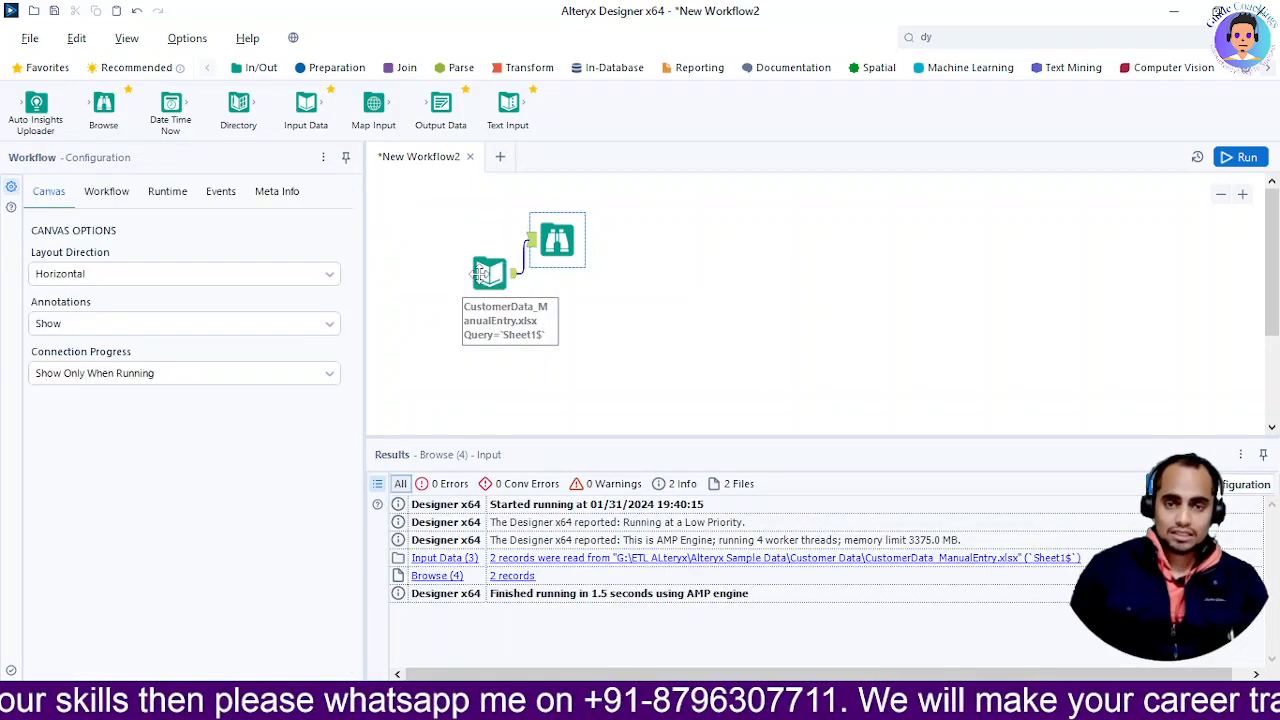
pyautogui.click(489, 272)
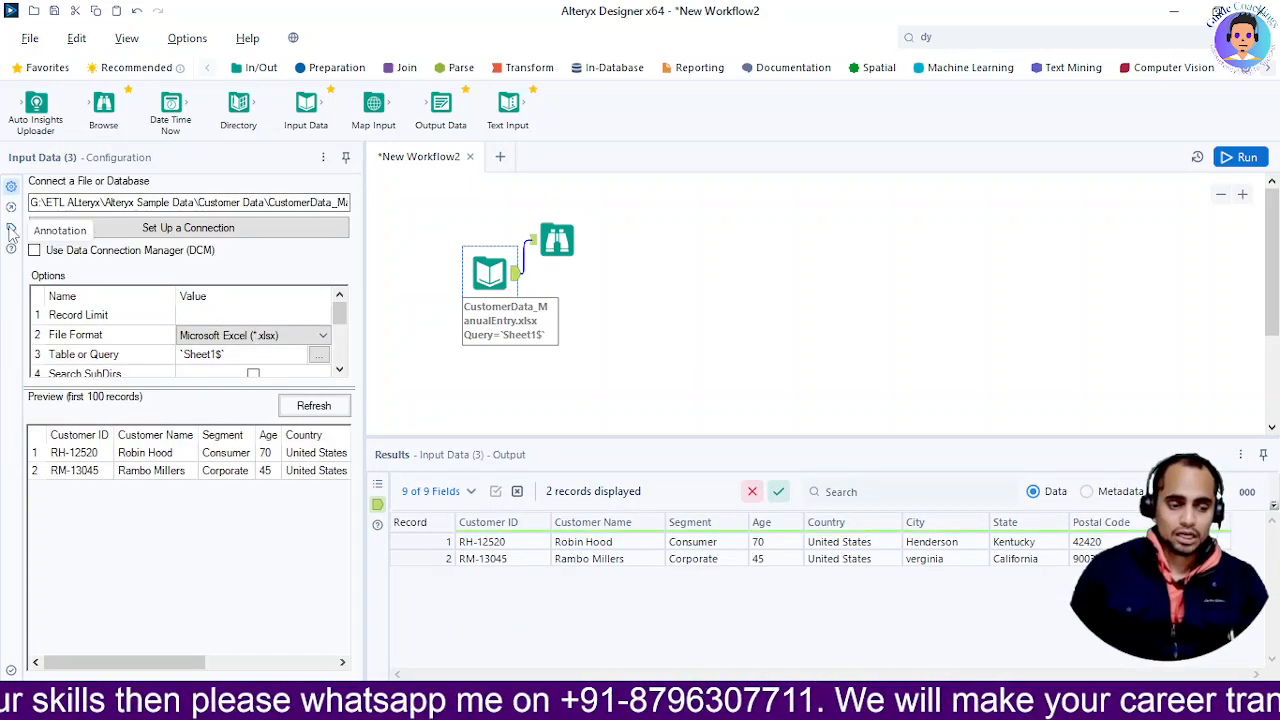
pyautogui.hotkey('ctrl', 'r')
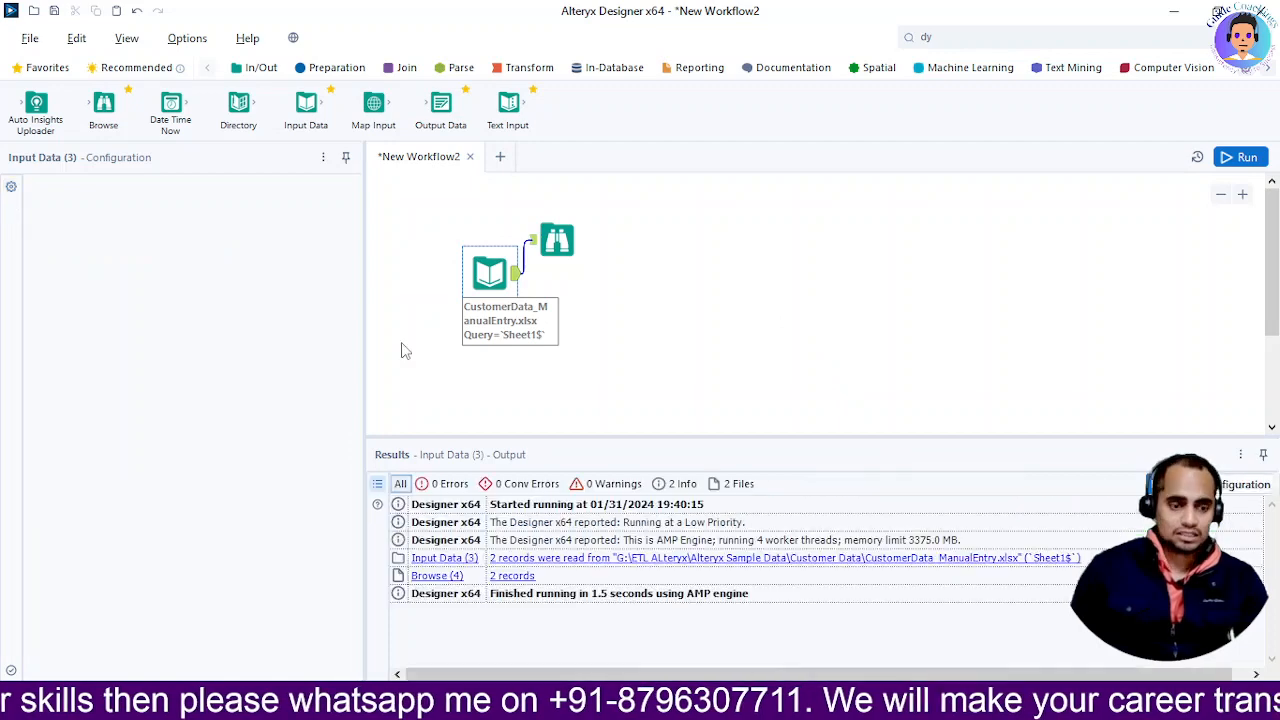
pyautogui.click(401, 350)
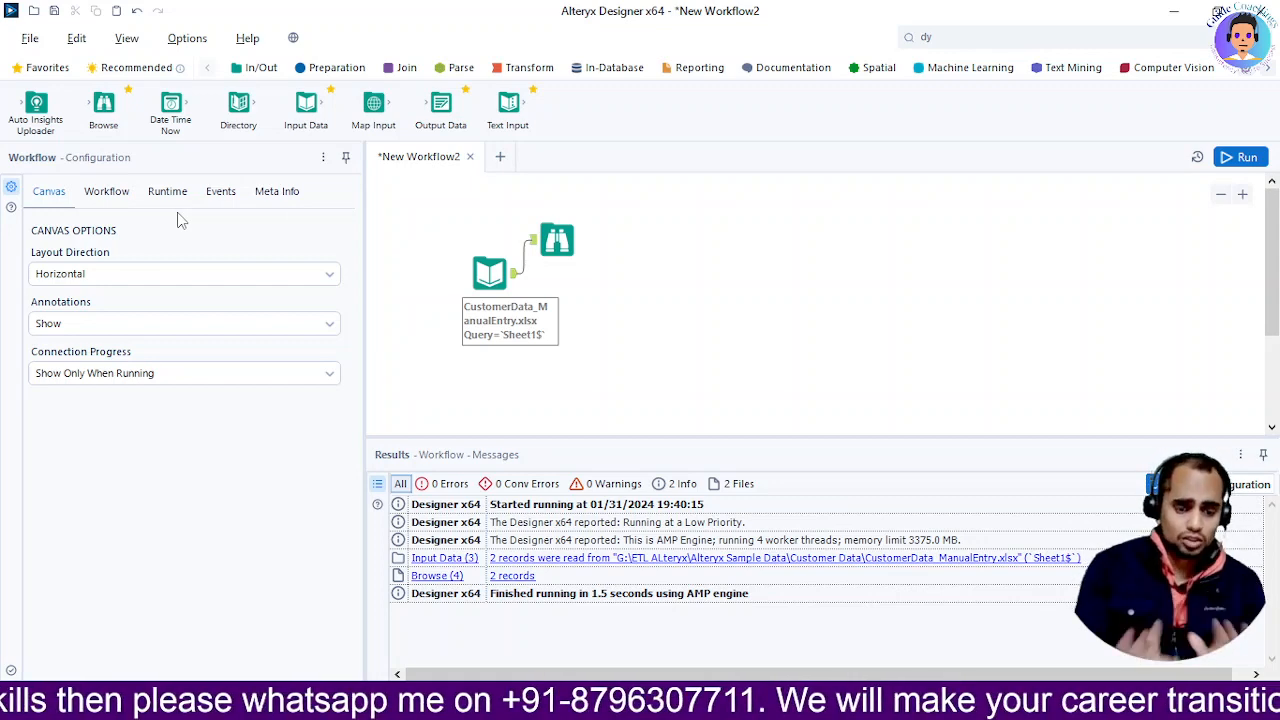
pyautogui.click(548, 262)
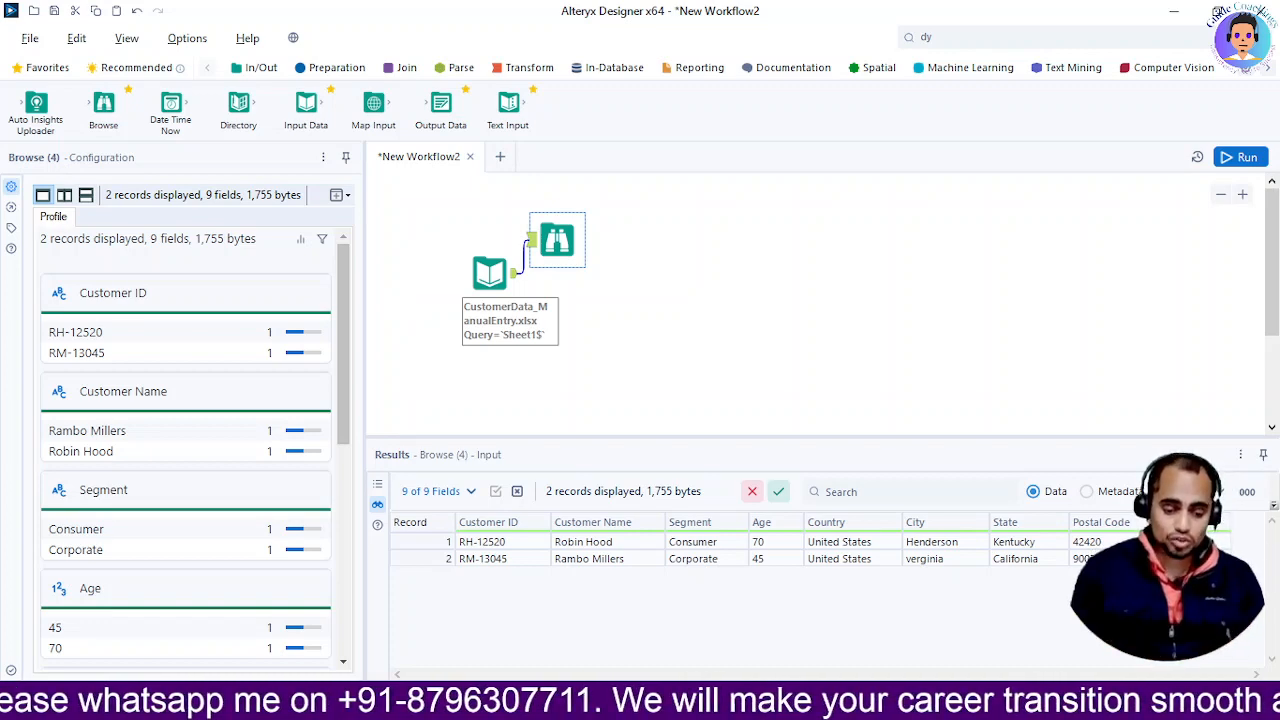
# Step: Switch to File Explorer, view the contents of the CustomerData_South zip archive, and return to the Customer Data folder
pyautogui.click(290, 705)
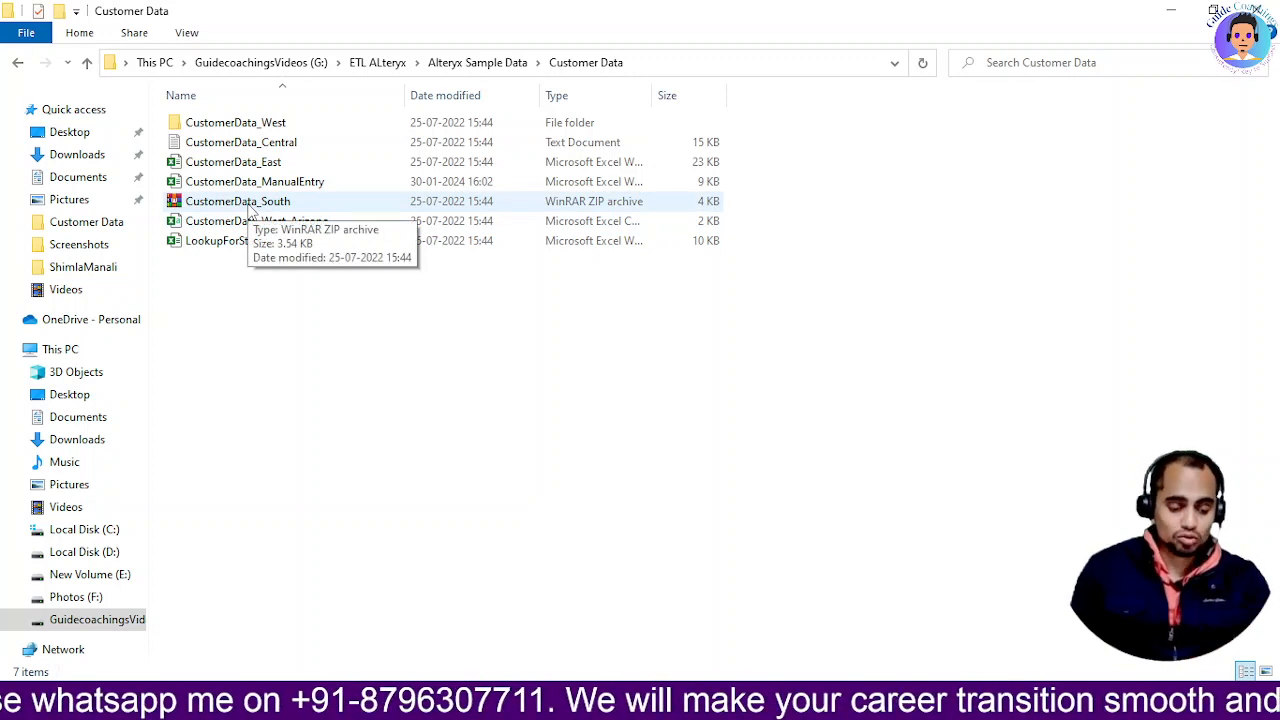
pyautogui.click(249, 203)
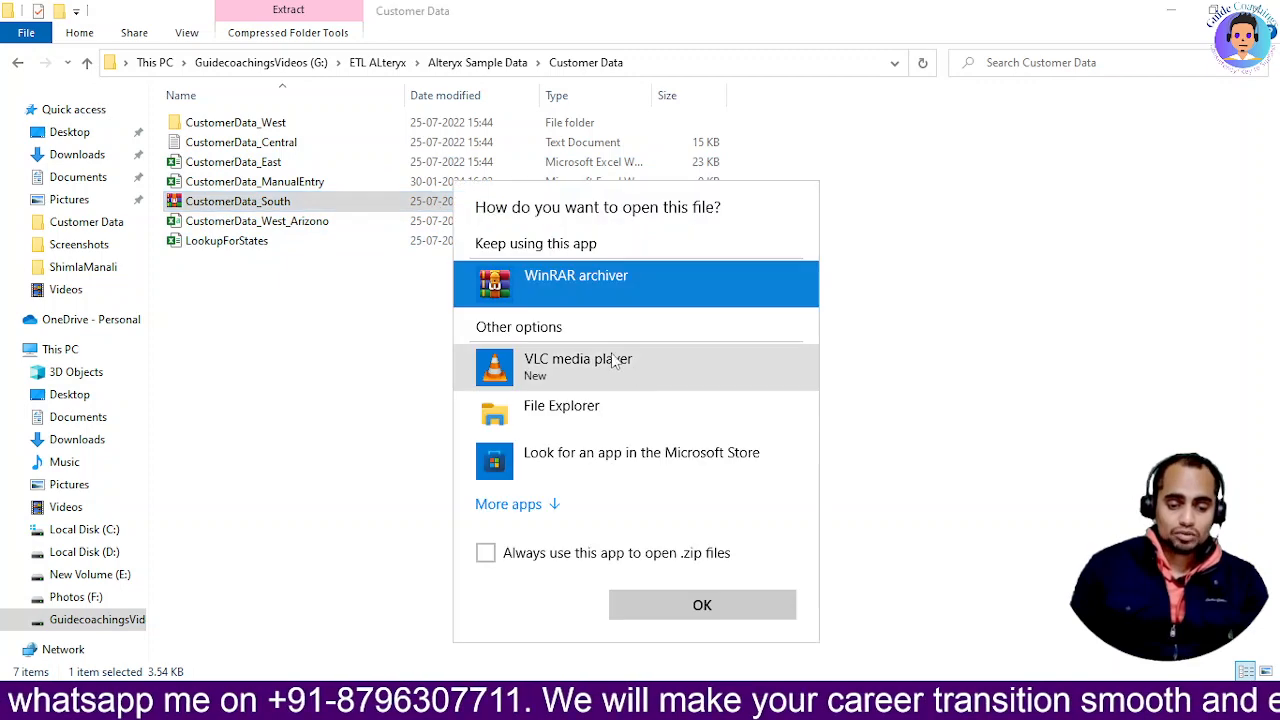
pyautogui.click(560, 412)
pyautogui.click(652, 606)
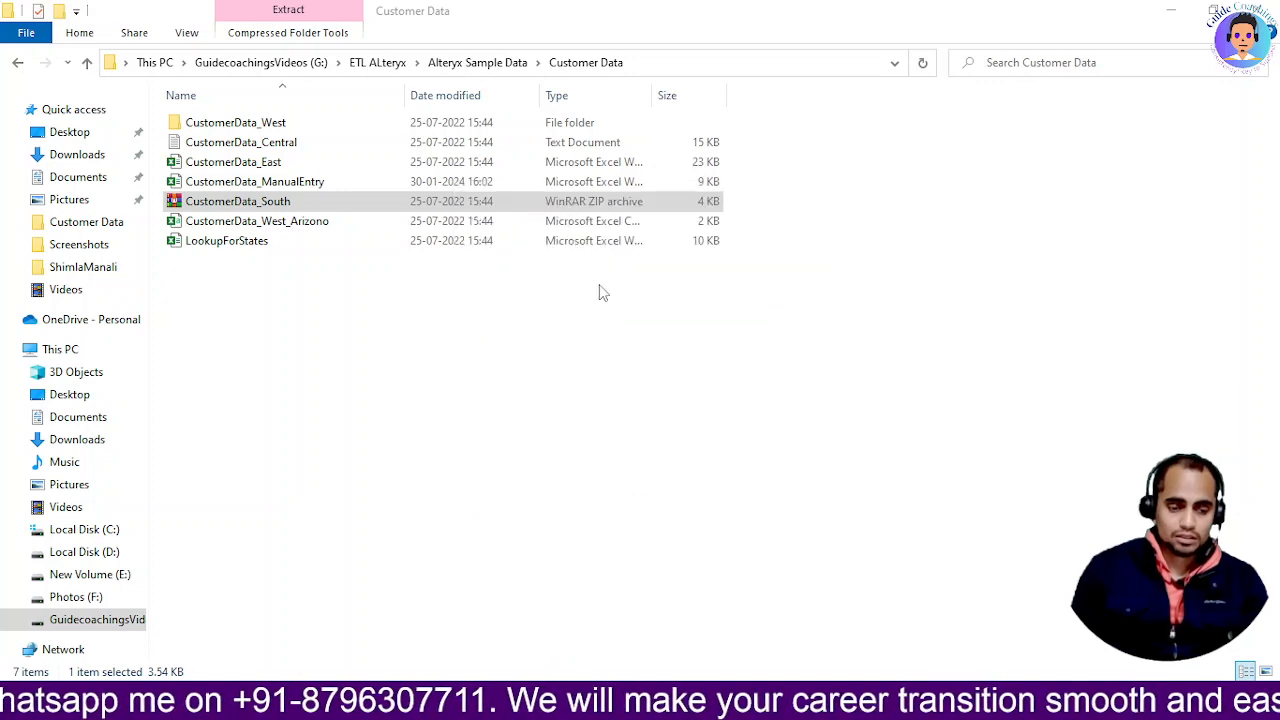
pyautogui.click(234, 123)
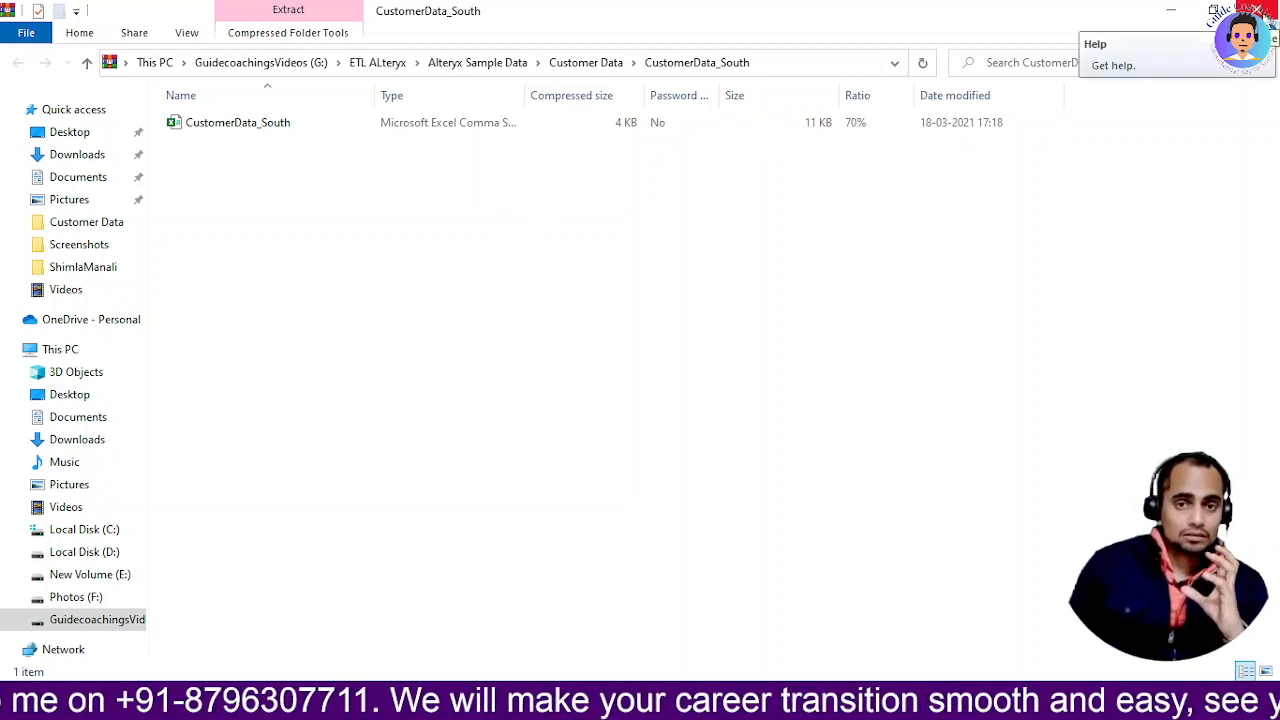
pyautogui.hotkey('alt', 'Up')
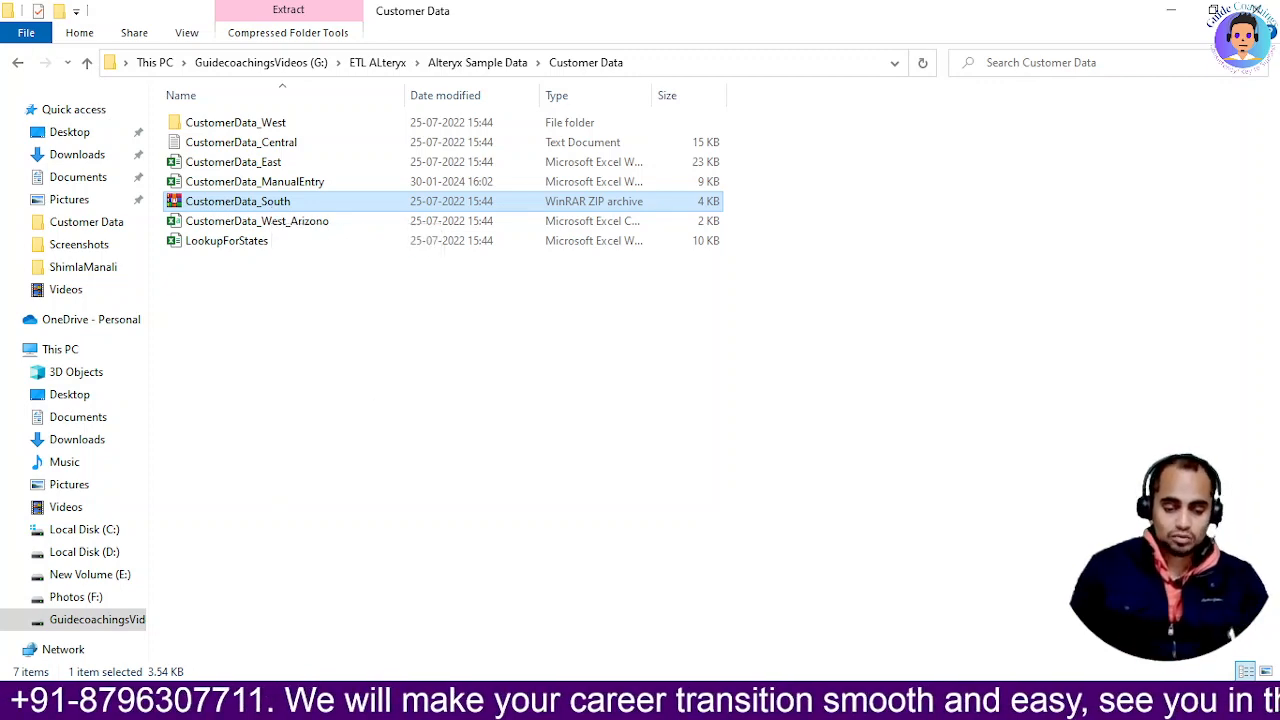
# Step: Switch to Alteryx Designer, add a second Input Data tool below the first, and load CustomerData_South.csv from the CustomerData_South zip archive
pyautogui.hotkey('alt', 'Tab')
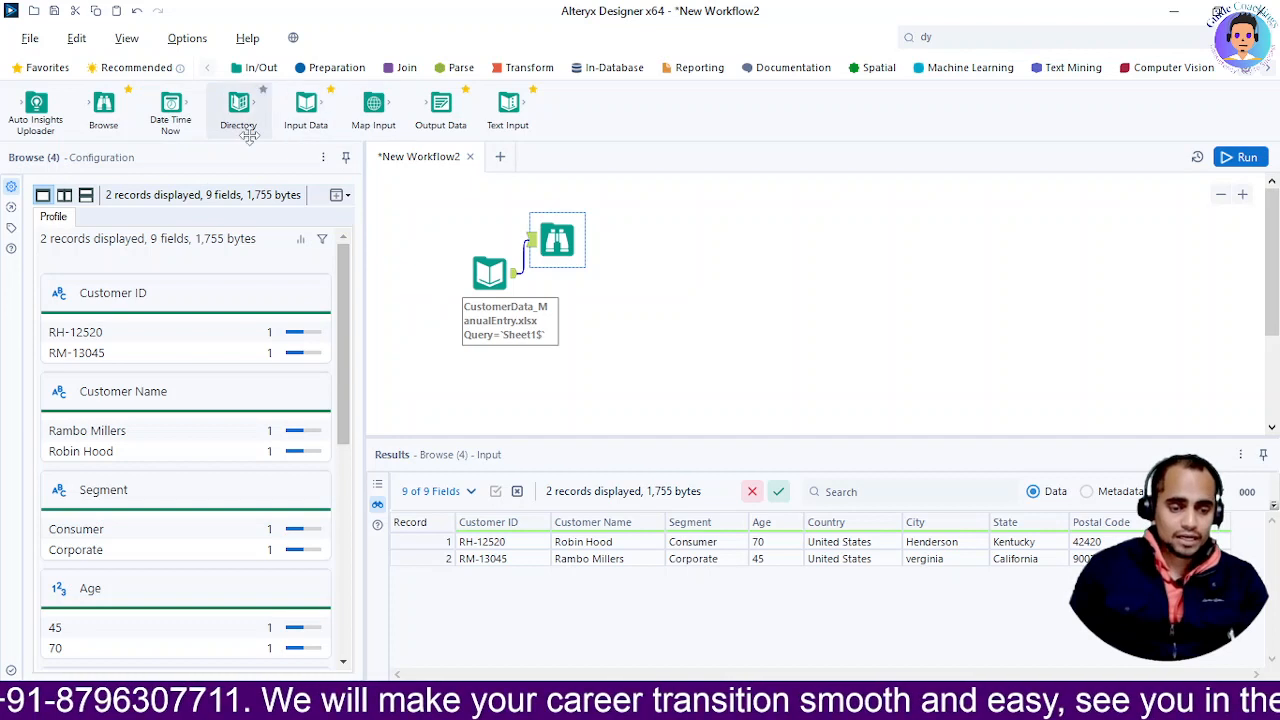
pyautogui.moveTo(308, 118); pyautogui.dragTo(479, 364)
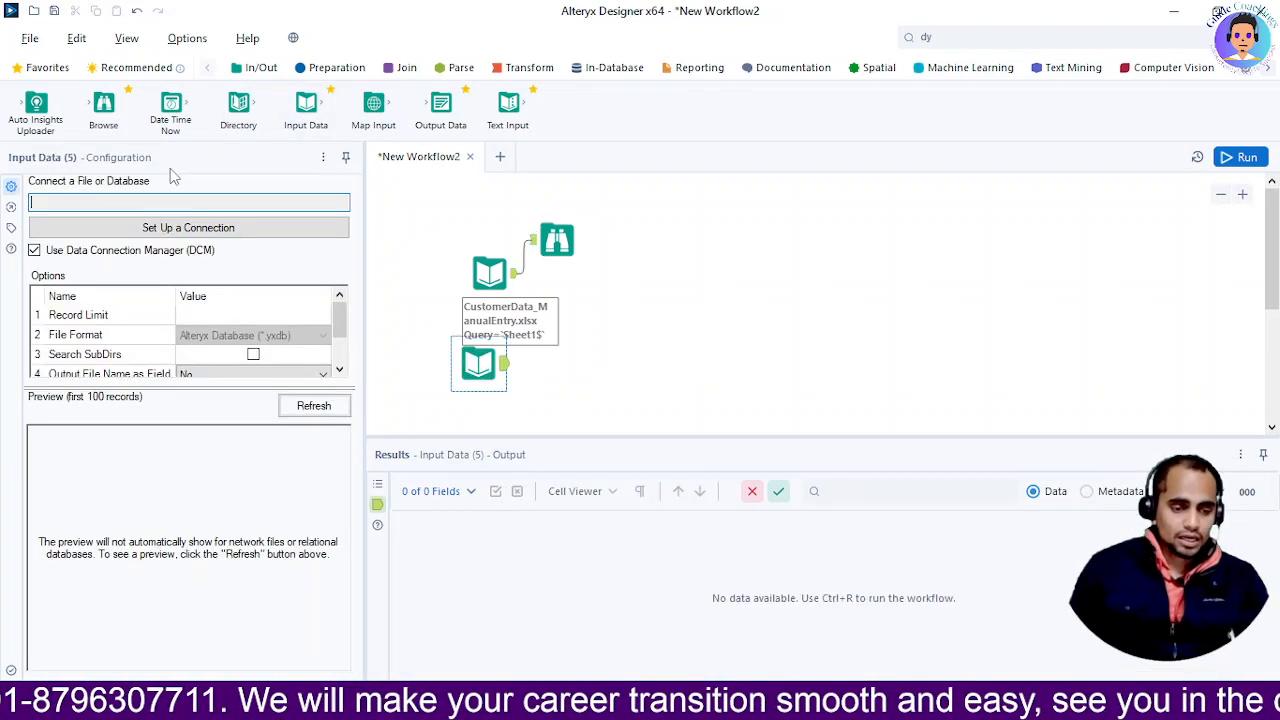
pyautogui.click(160, 229)
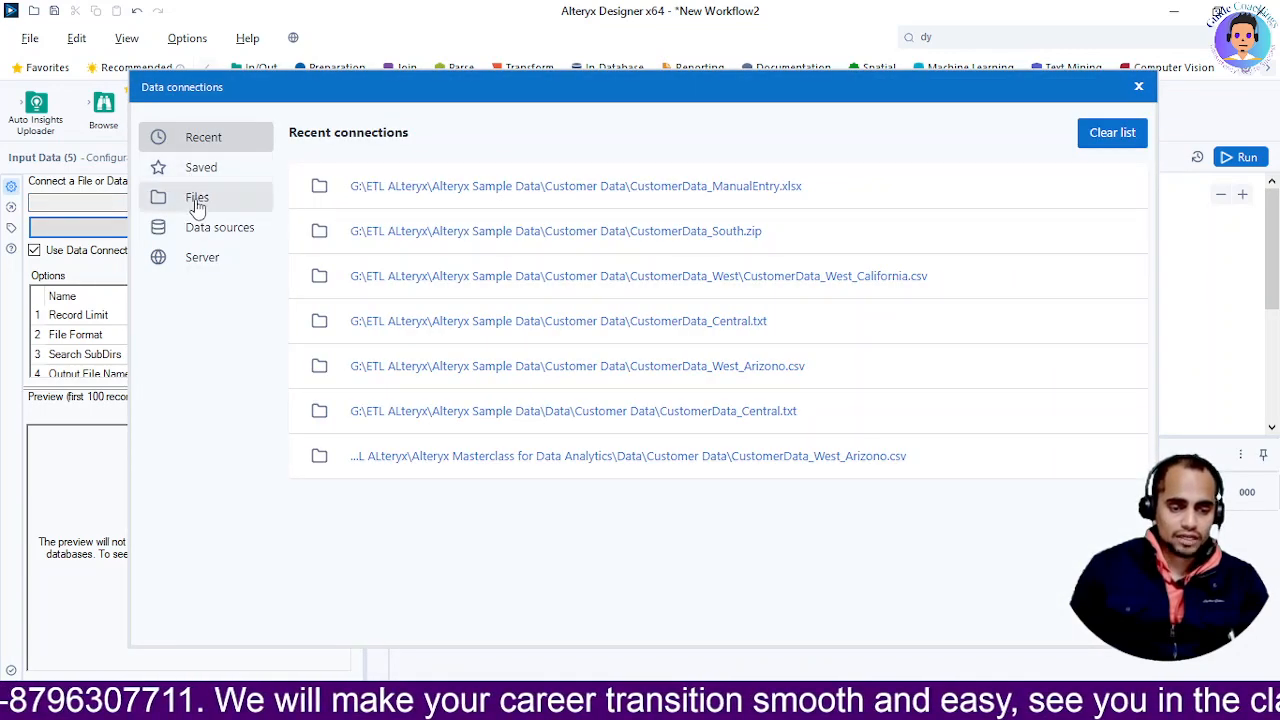
pyautogui.click(196, 199)
pyautogui.click(778, 189)
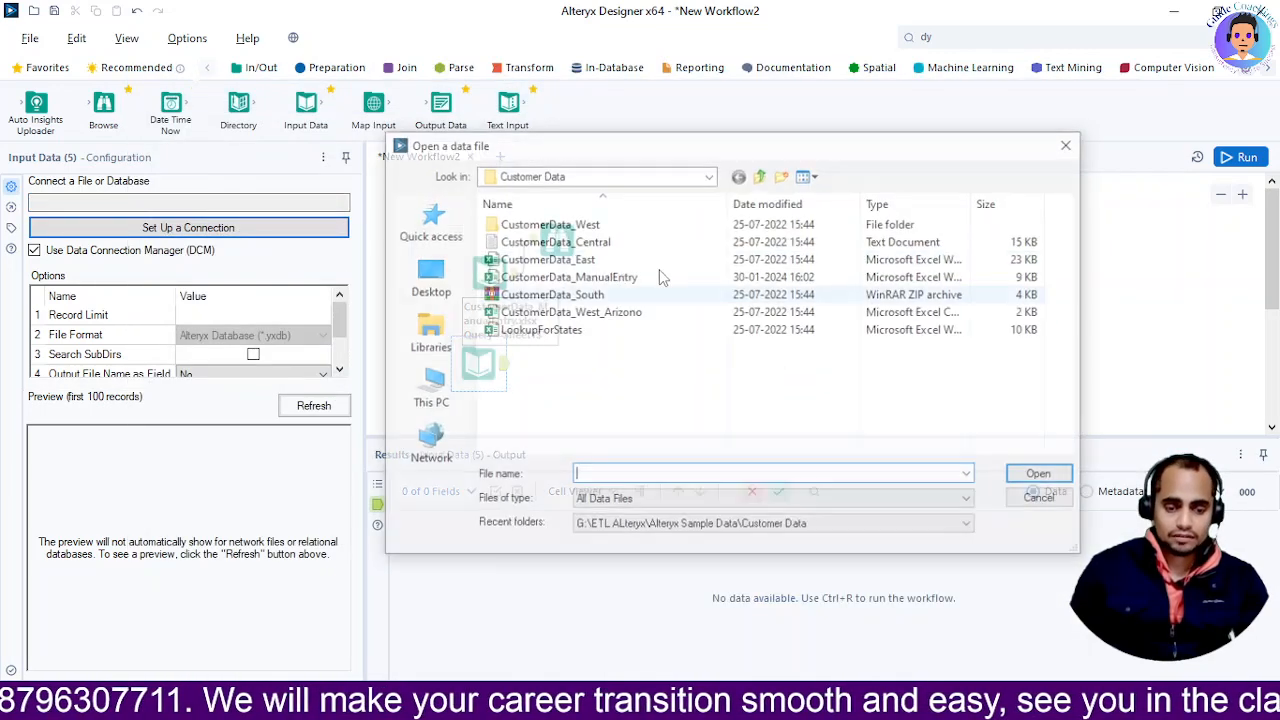
pyautogui.click(571, 296)
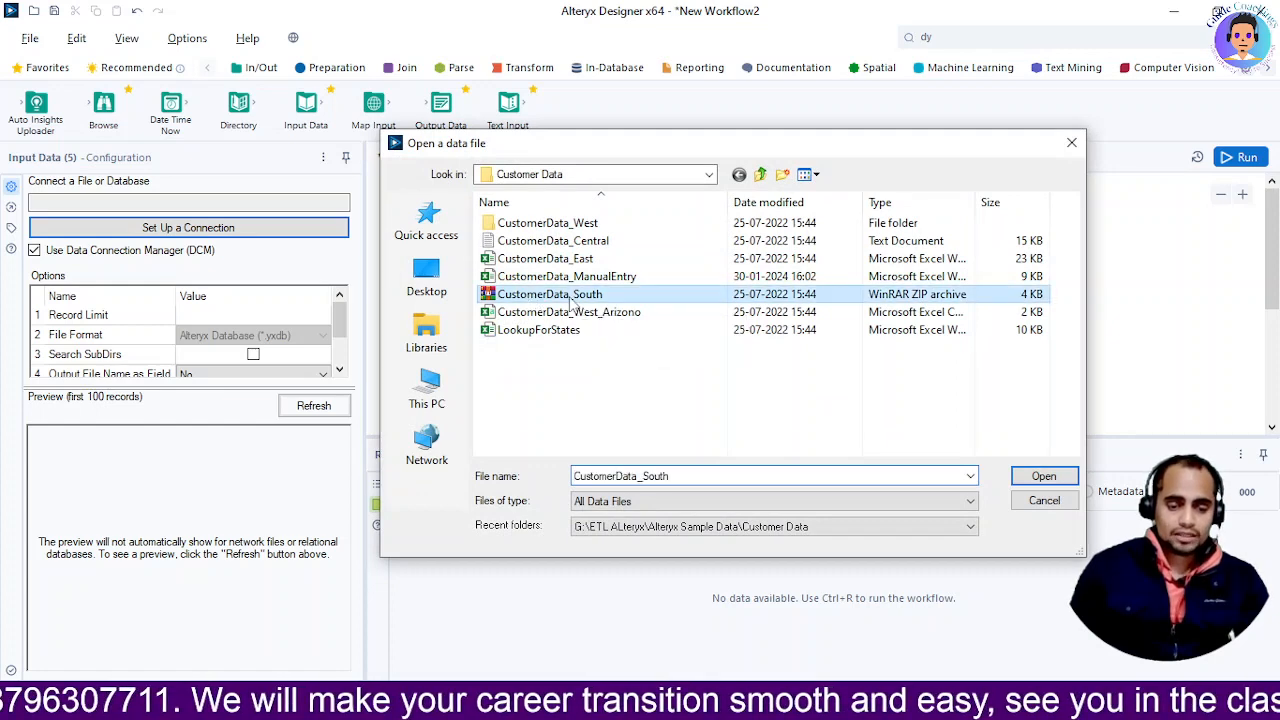
pyautogui.click(1034, 478)
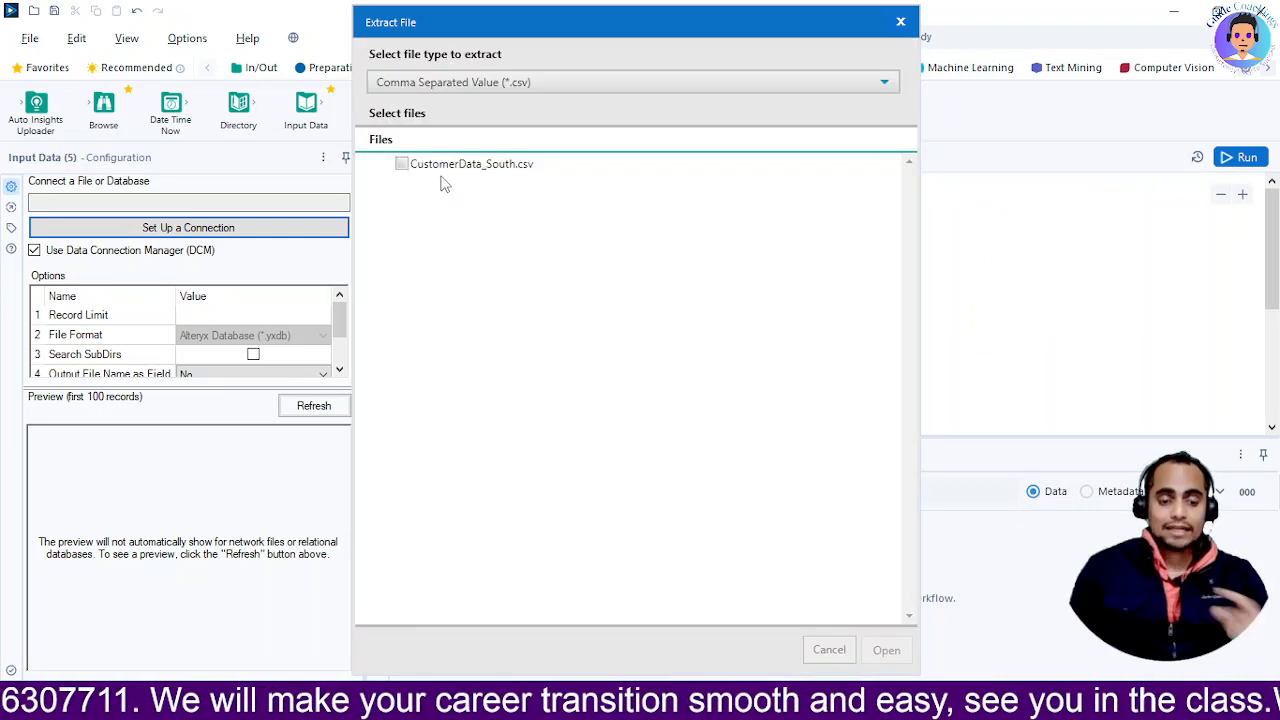
pyautogui.click(401, 165)
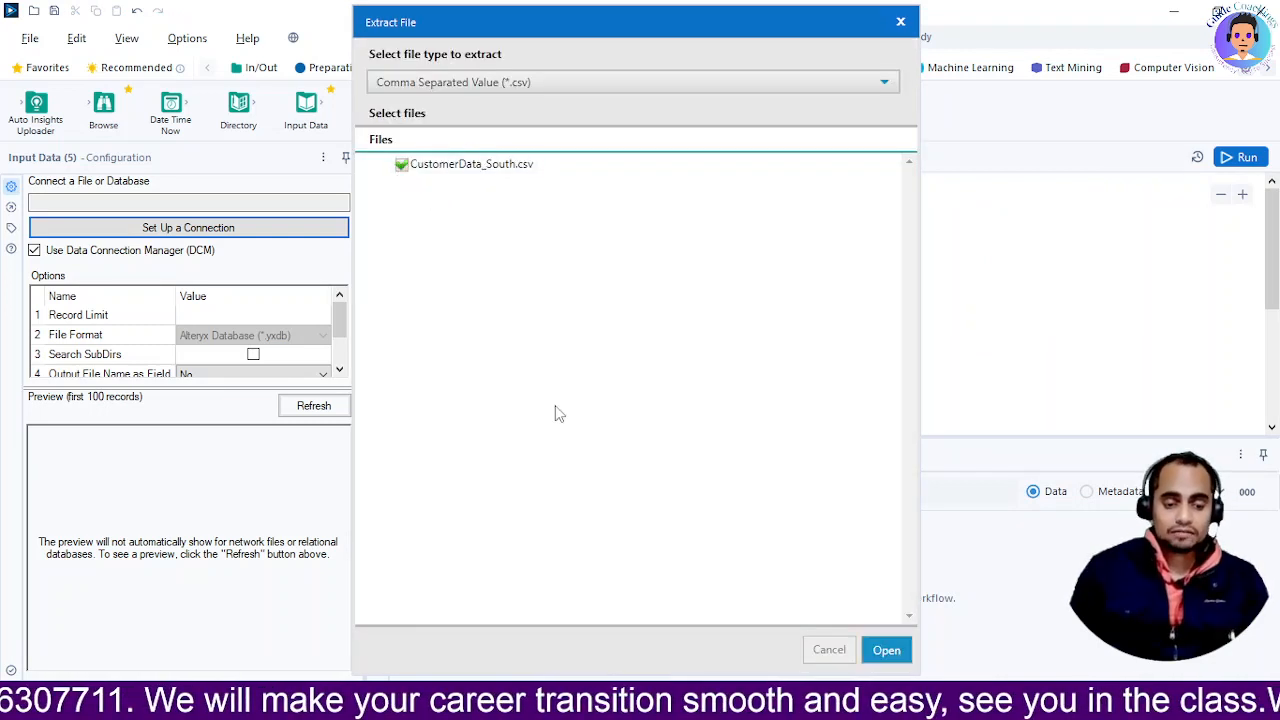
pyautogui.click(886, 651)
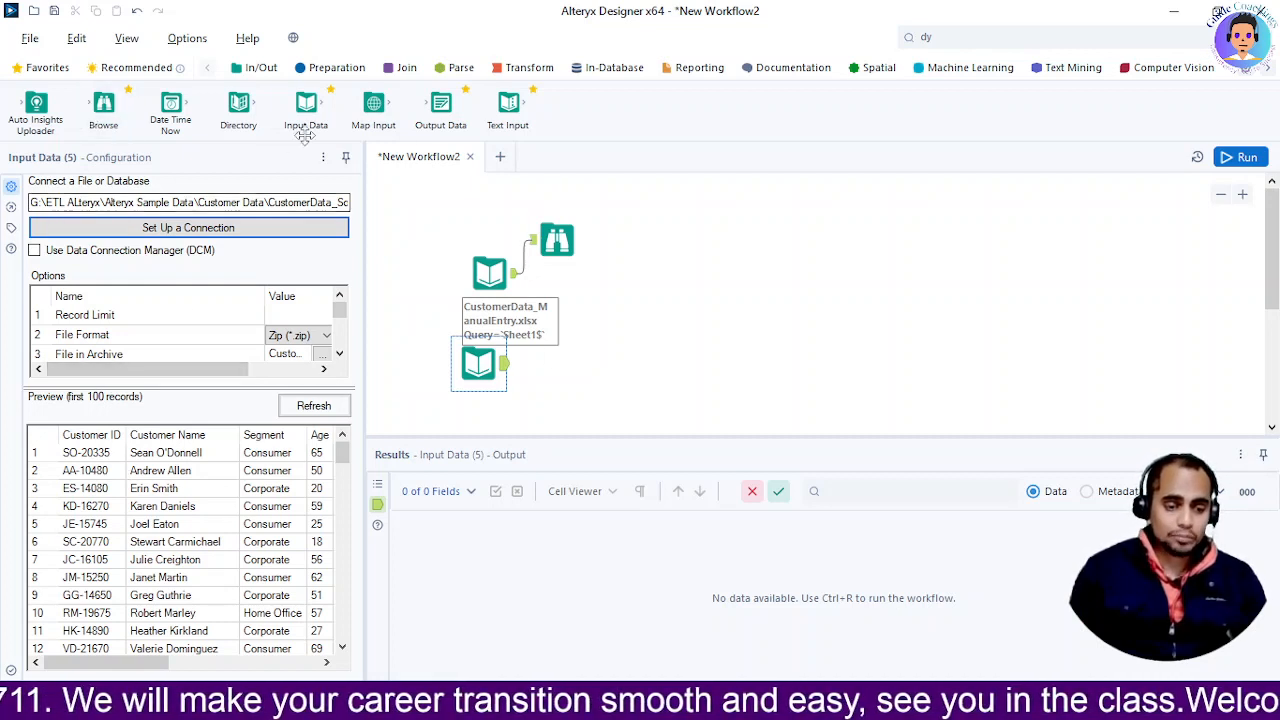
# Step: Connect a Browse tool to the CustomerData_South input and run the workflow to view its records
pyautogui.moveTo(104, 108); pyautogui.dragTo(573, 346)
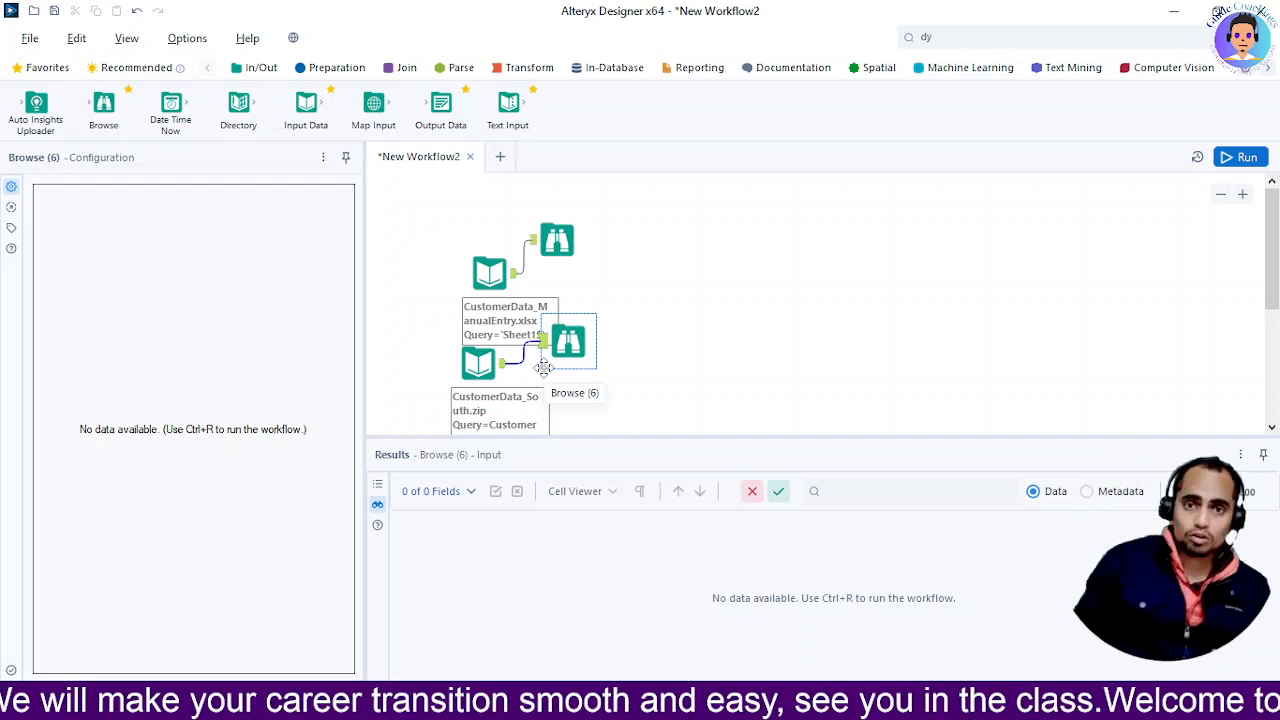
pyautogui.click(1238, 157)
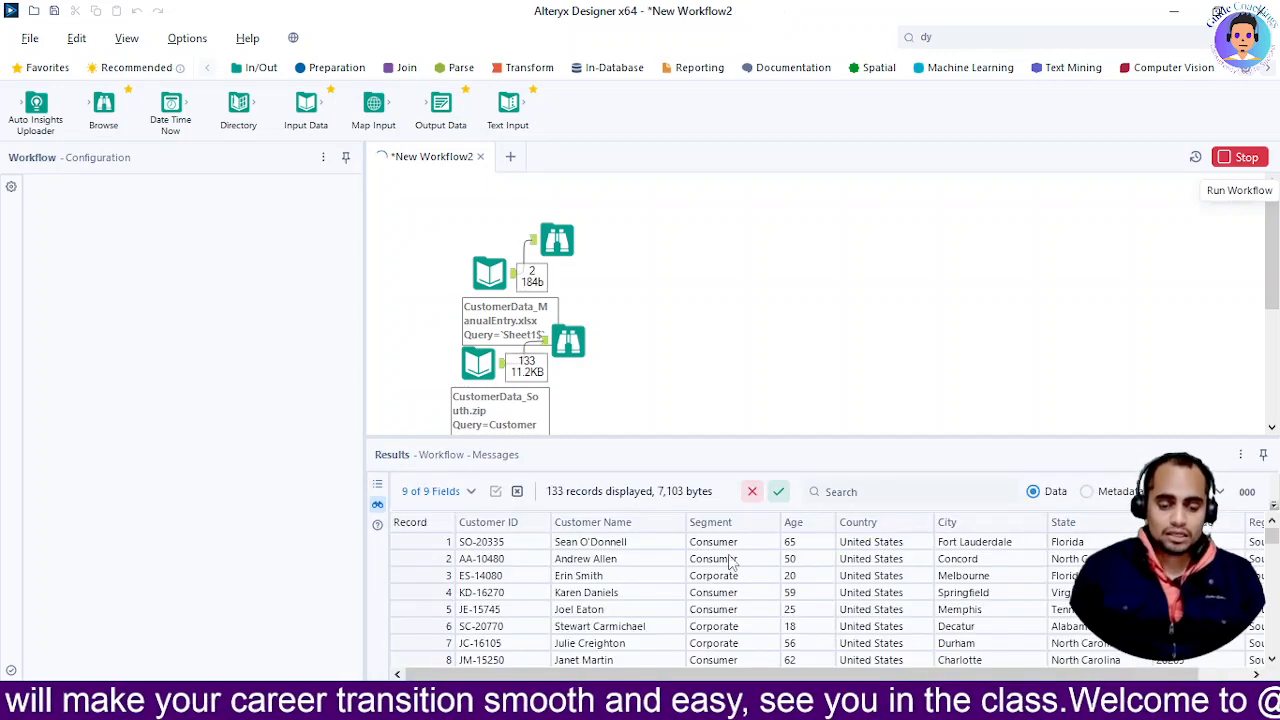
pyautogui.moveTo(1272, 545)
pyautogui.mouseDown()
pyautogui.moveTo(1272, 562)
pyautogui.moveTo(1272, 528)
pyautogui.mouseUp()
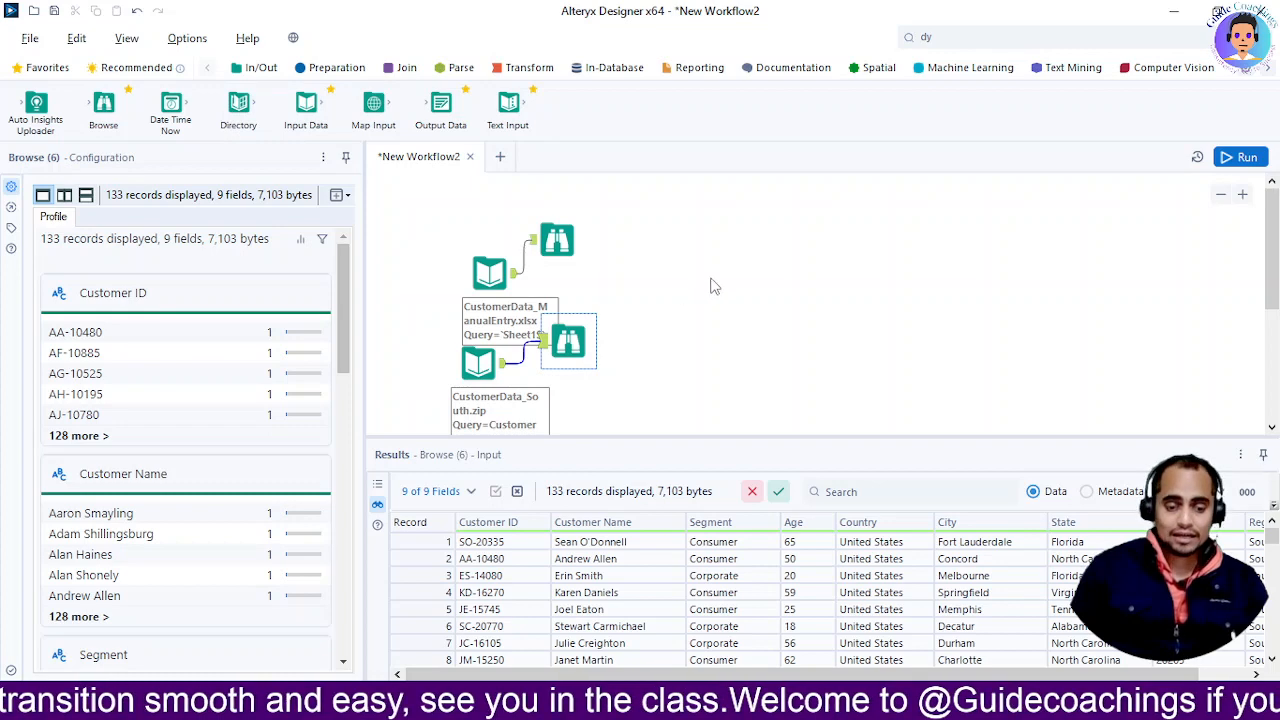
# Step: Add a Directory tool to the canvas below the CustomerData_South Input Data tool
pyautogui.scroll(-1, 712, 287)
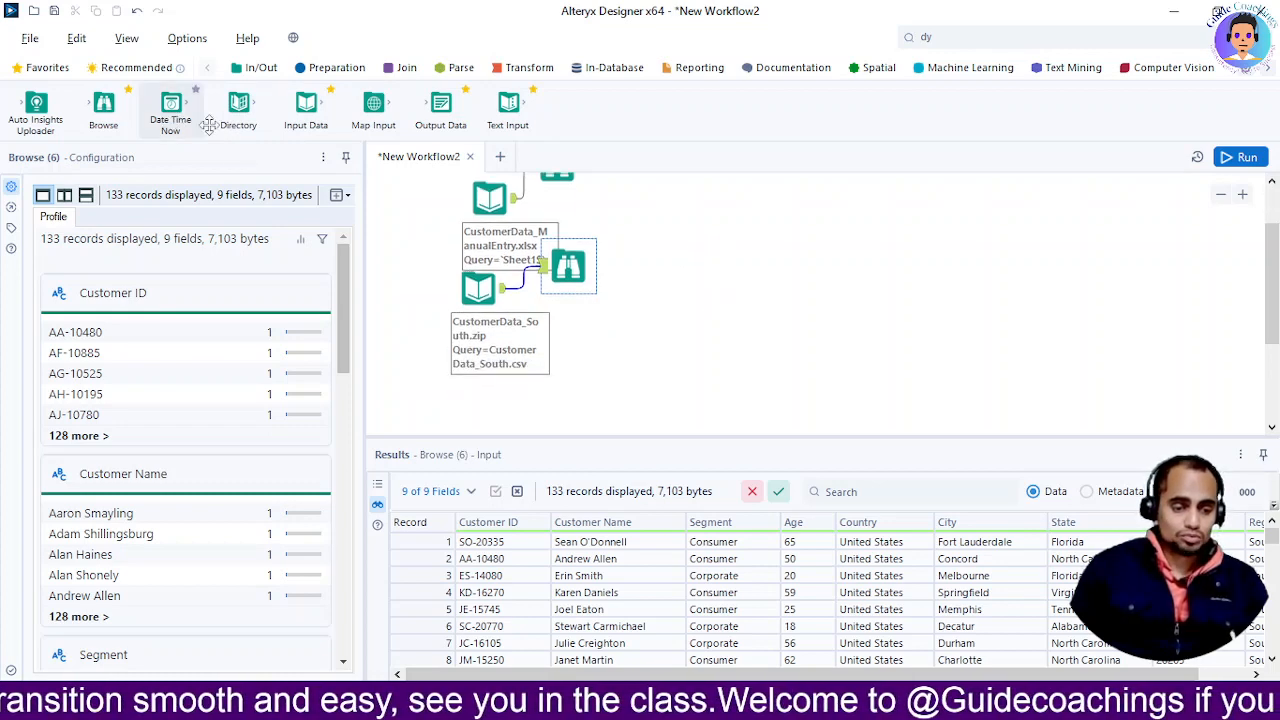
pyautogui.moveTo(238, 108); pyautogui.dragTo(492, 391)
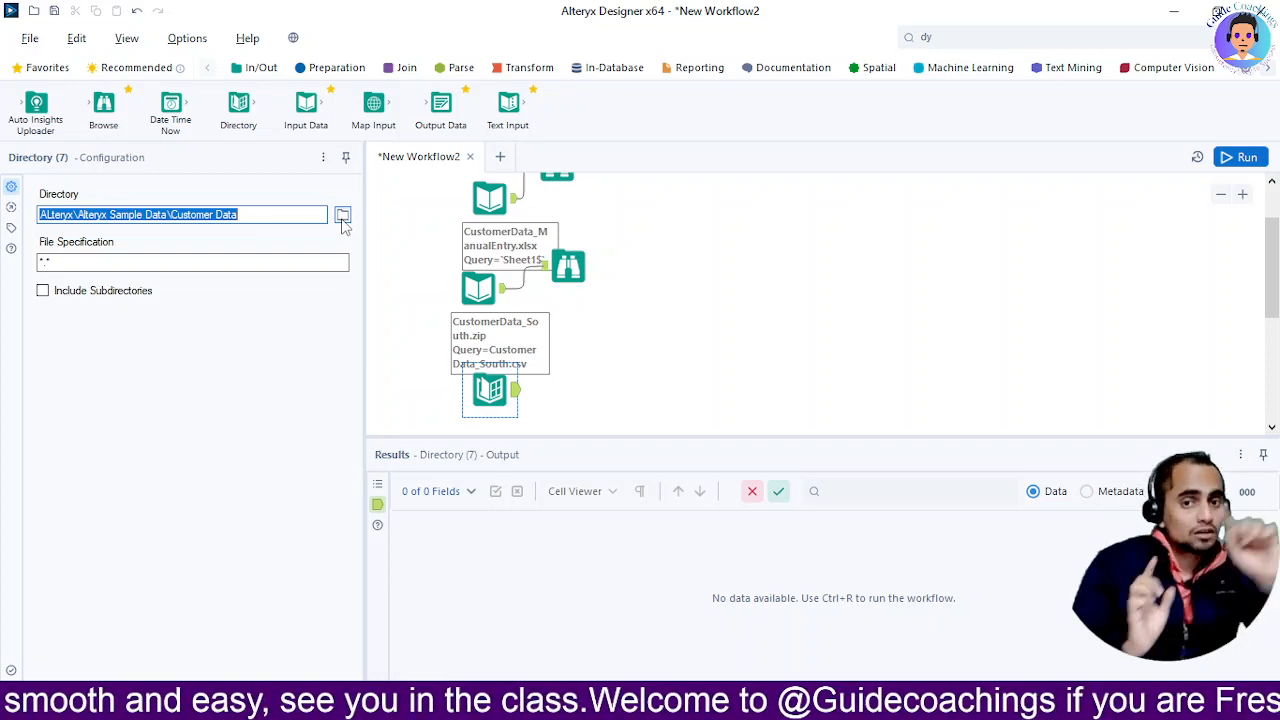
# Step: Switch to File Explorer and view the CSV files inside the CustomerData_West folder
pyautogui.click(430, 703)
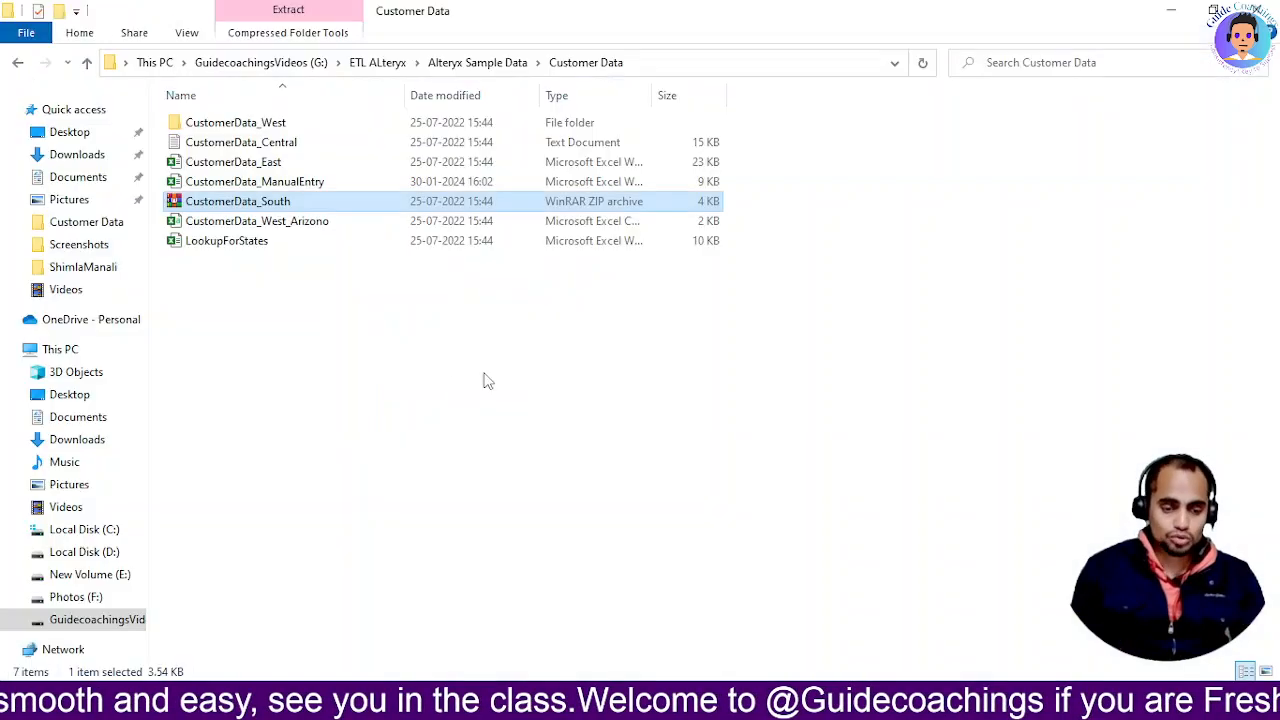
pyautogui.click(229, 124)
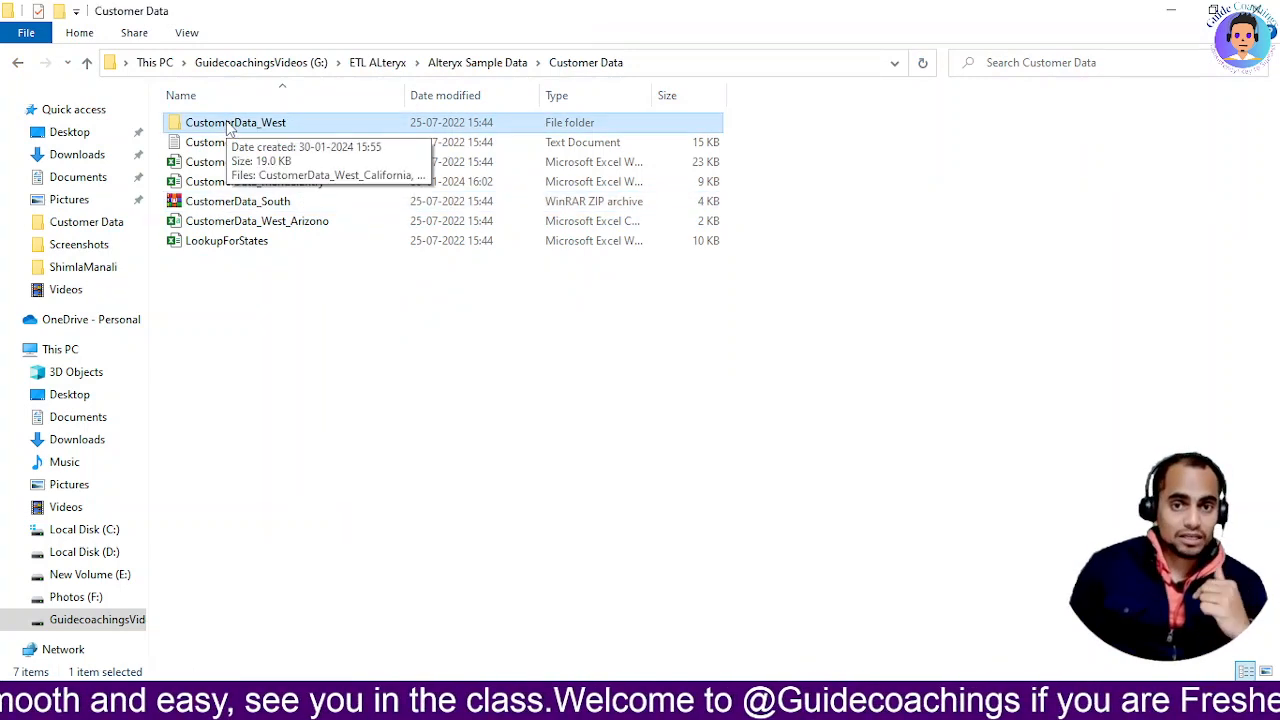
pyautogui.doubleClick(229, 124)
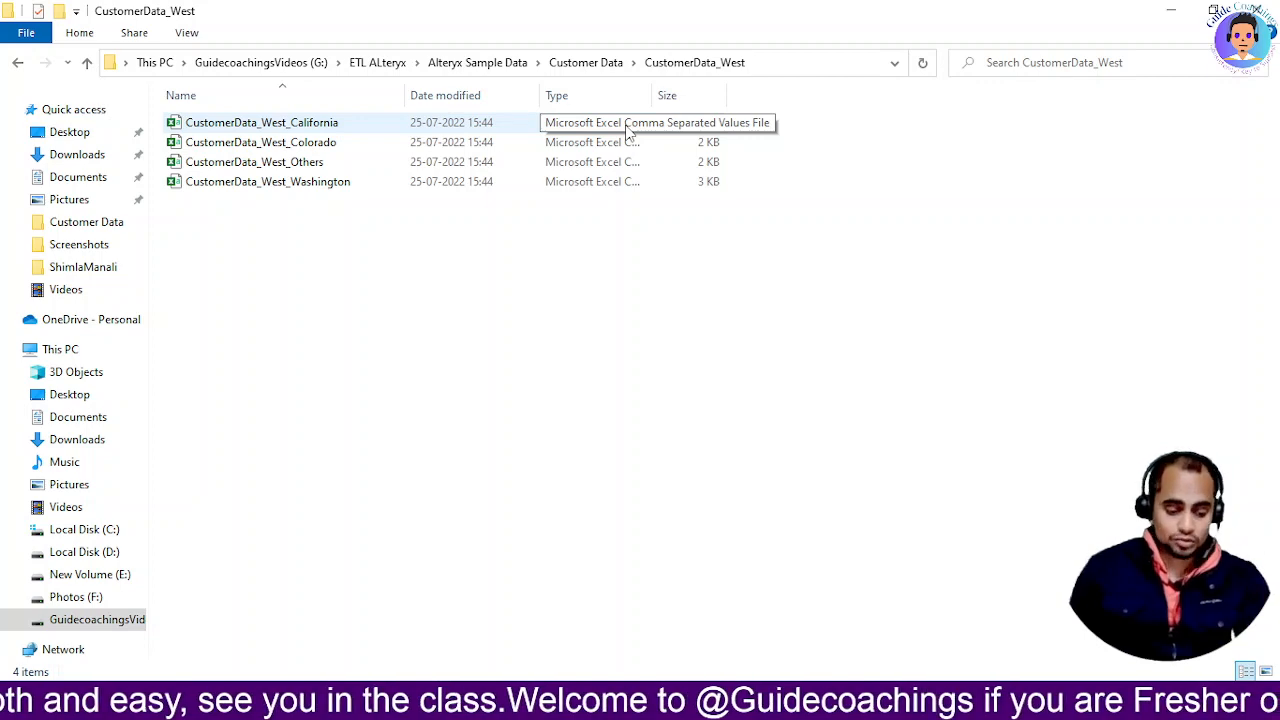
pyautogui.hotkey('alt', 'Tab')
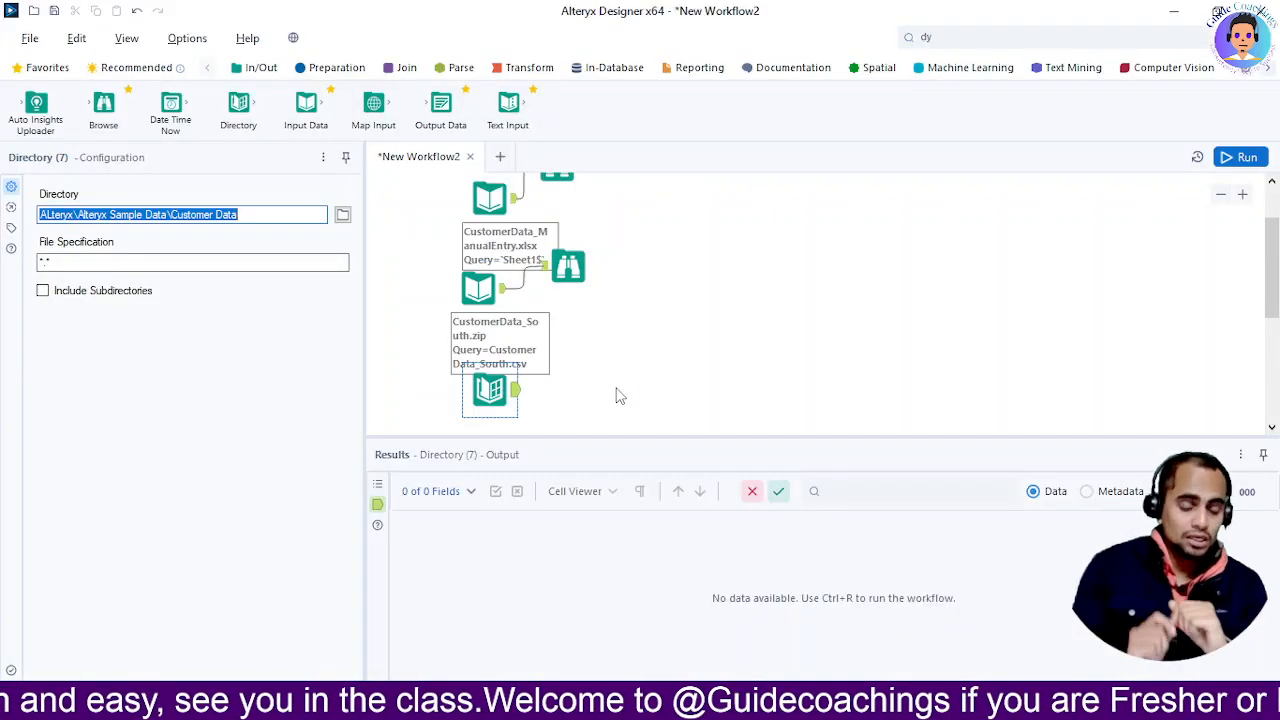
pyautogui.hotkey('alt', 'Tab')
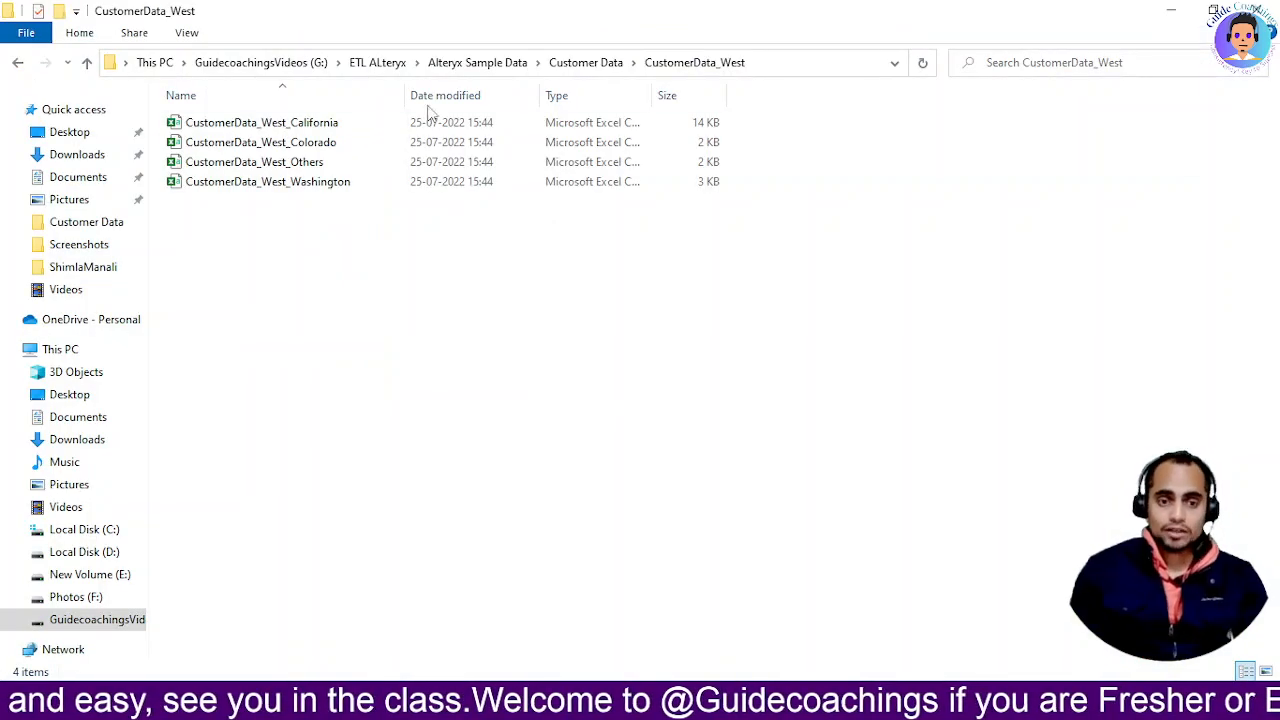
pyautogui.click(283, 126)
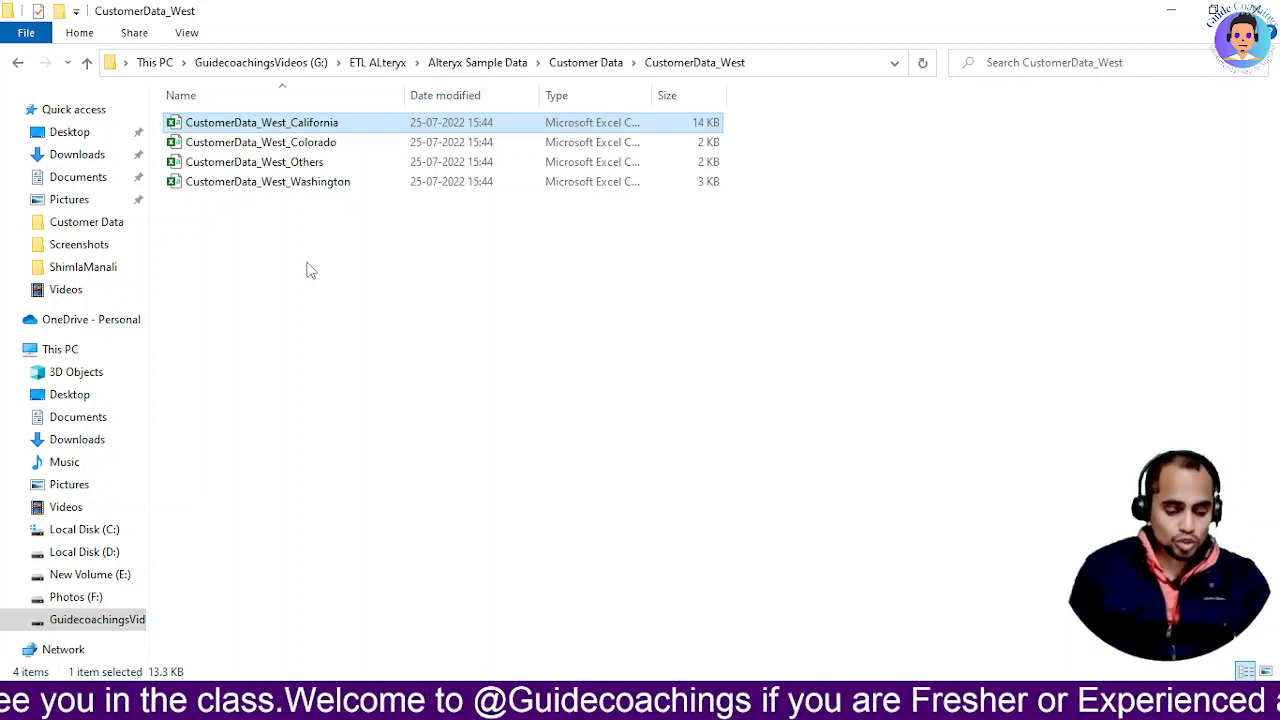
# Step: Switch to Alteryx Designer and set the Directory tool's file specification to *.csv* and its directory to the CustomerData_West folder
pyautogui.hotkey('alt', 'Tab')
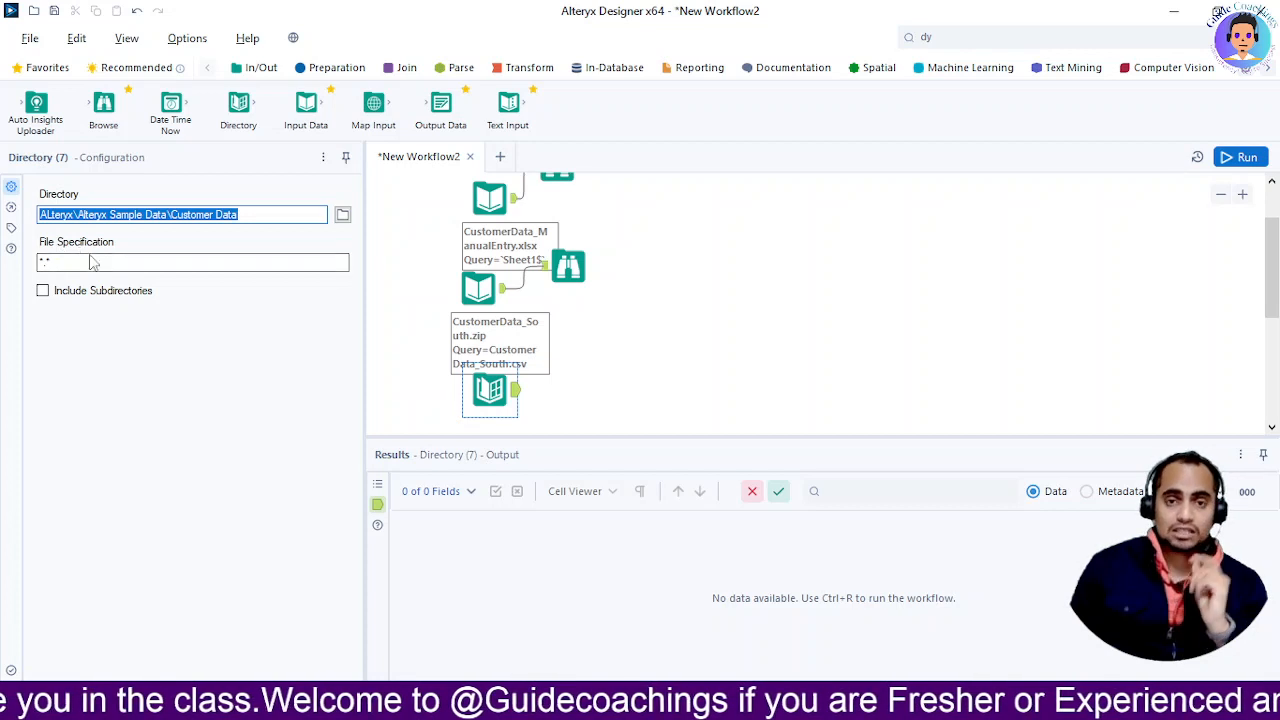
pyautogui.click(46, 263)
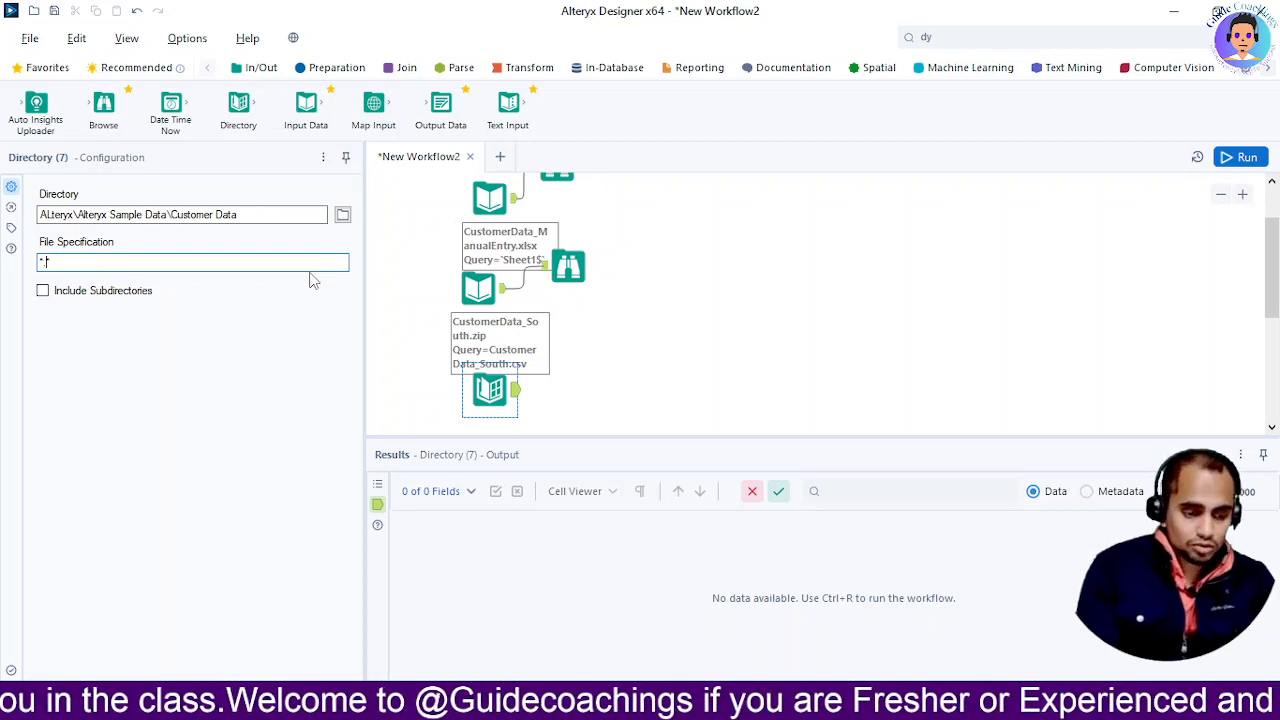
pyautogui.write('.csv')
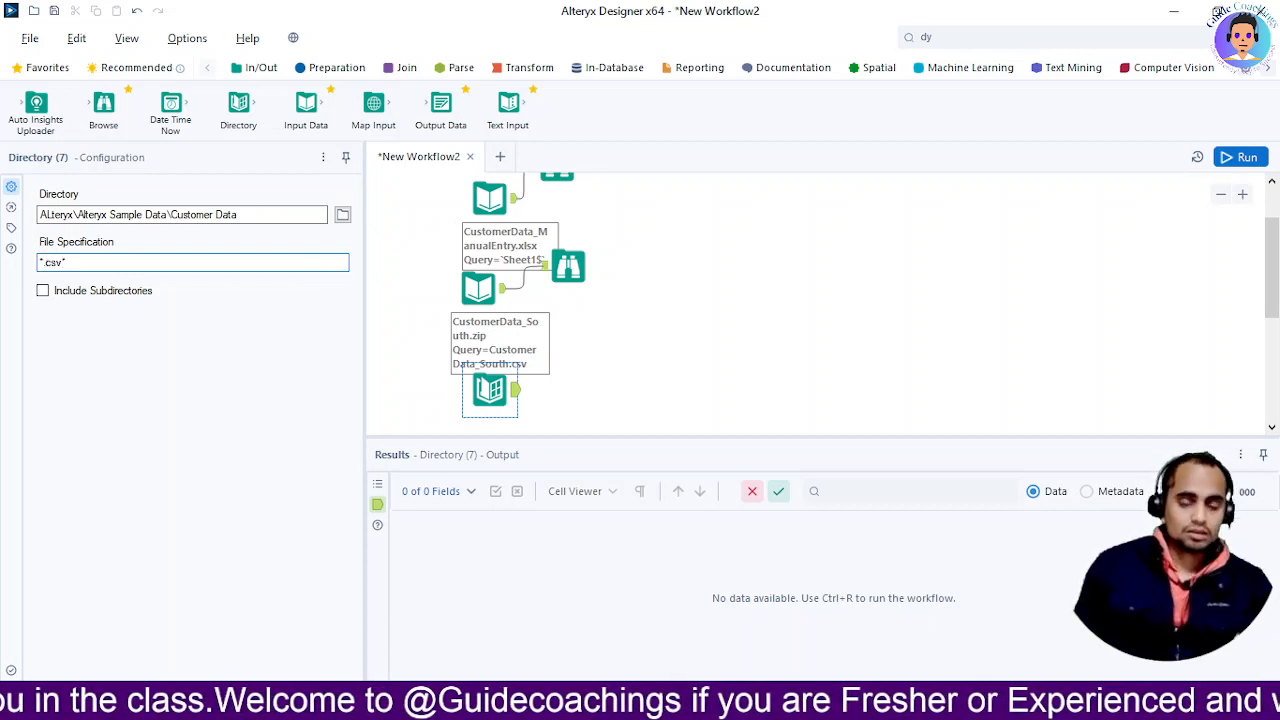
pyautogui.click(346, 224)
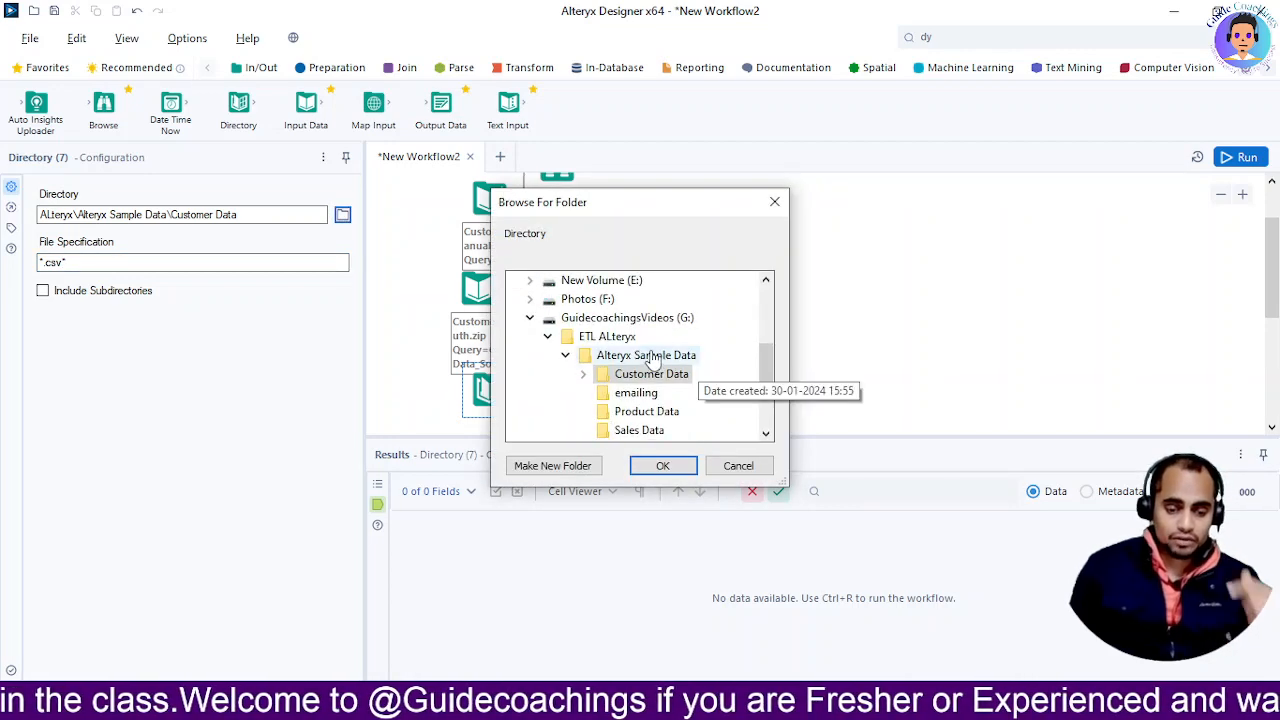
pyautogui.doubleClick(663, 374)
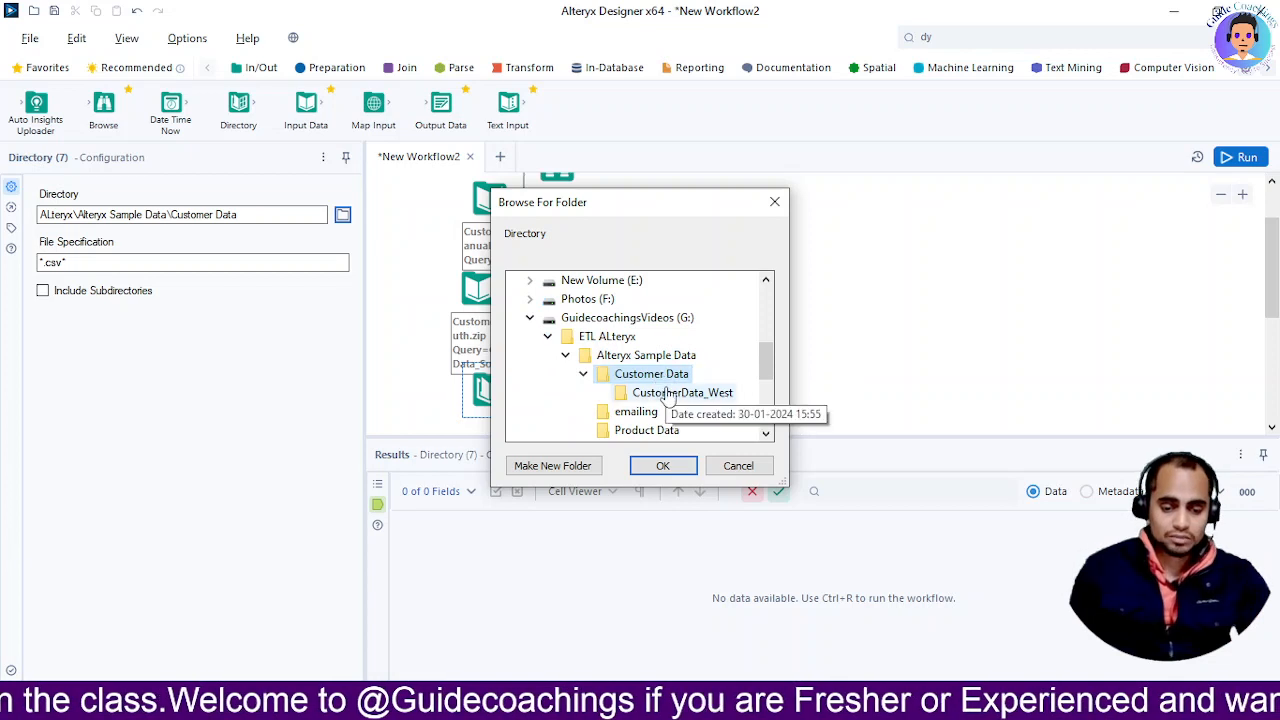
pyautogui.click(668, 394)
pyautogui.click(666, 467)
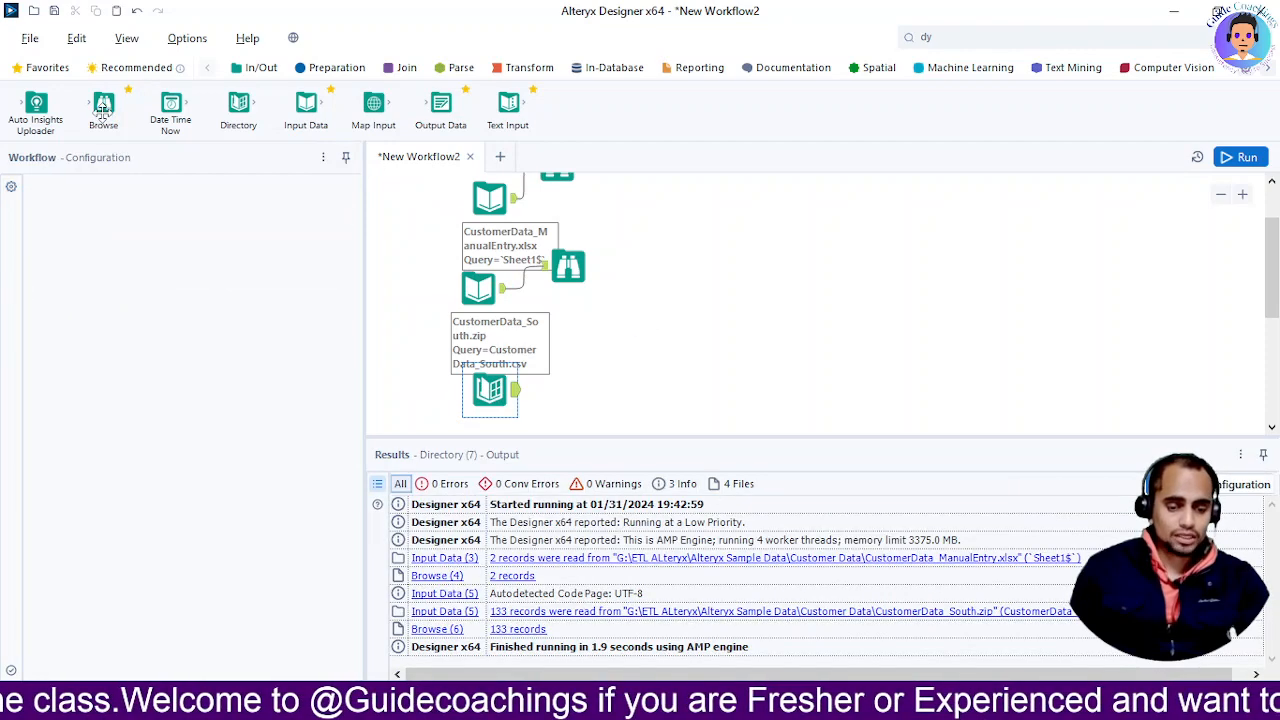
# Step: Connect a Browse tool to the Directory tool and run the workflow
pyautogui.moveTo(103, 110); pyautogui.dragTo(569, 358)
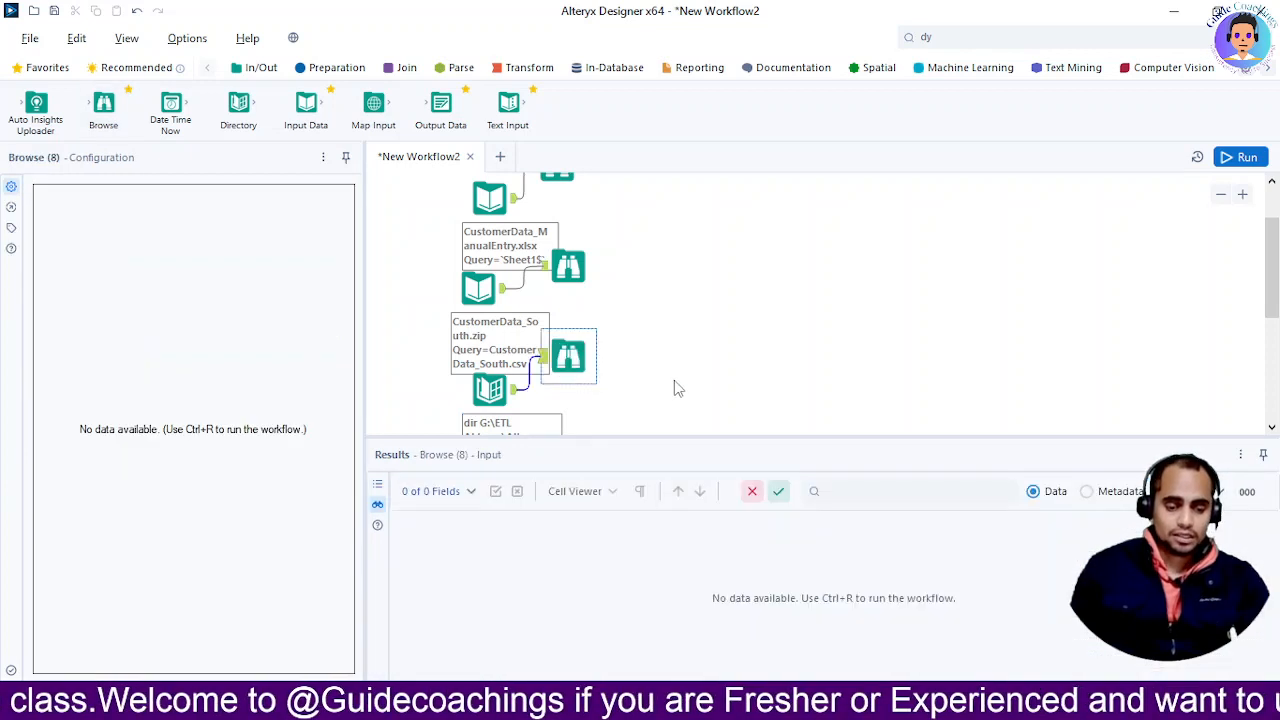
pyautogui.click(1245, 160)
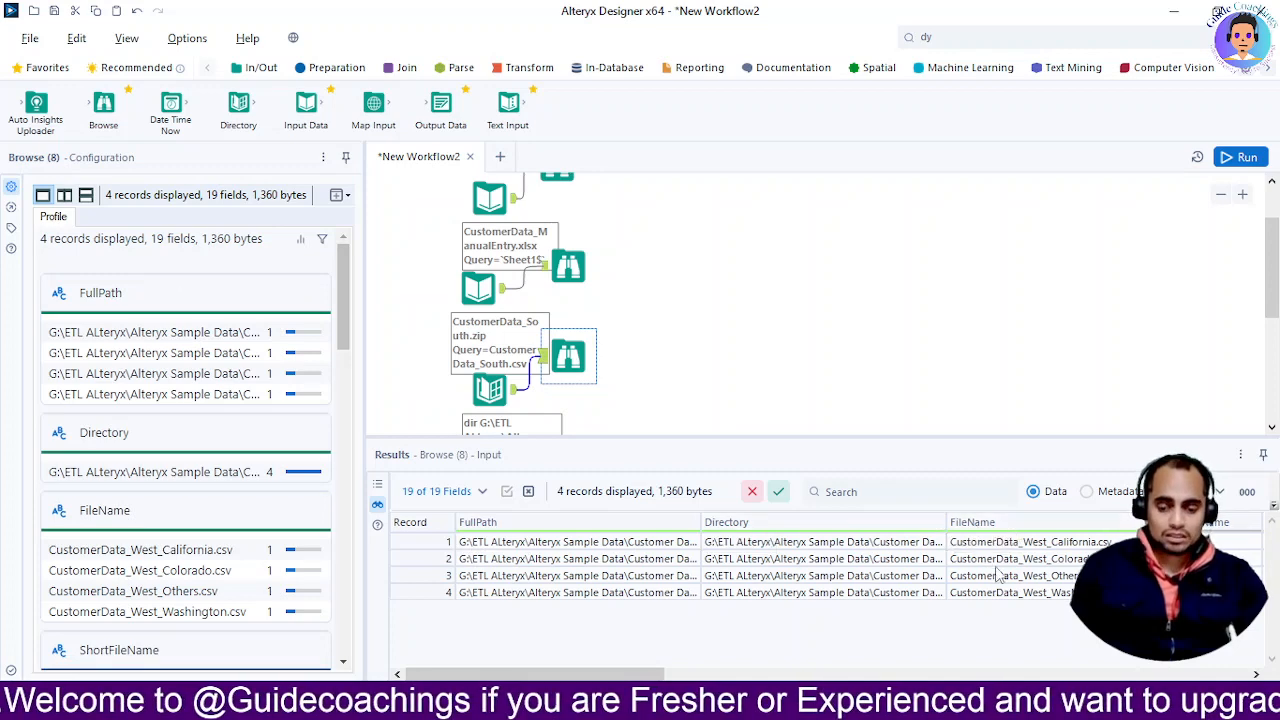
# Step: Compare the Directory tool's file list with the CustomerData_West folder in File Explorer, and return to Alteryx Designer
pyautogui.hotkey('alt', 'Tab')
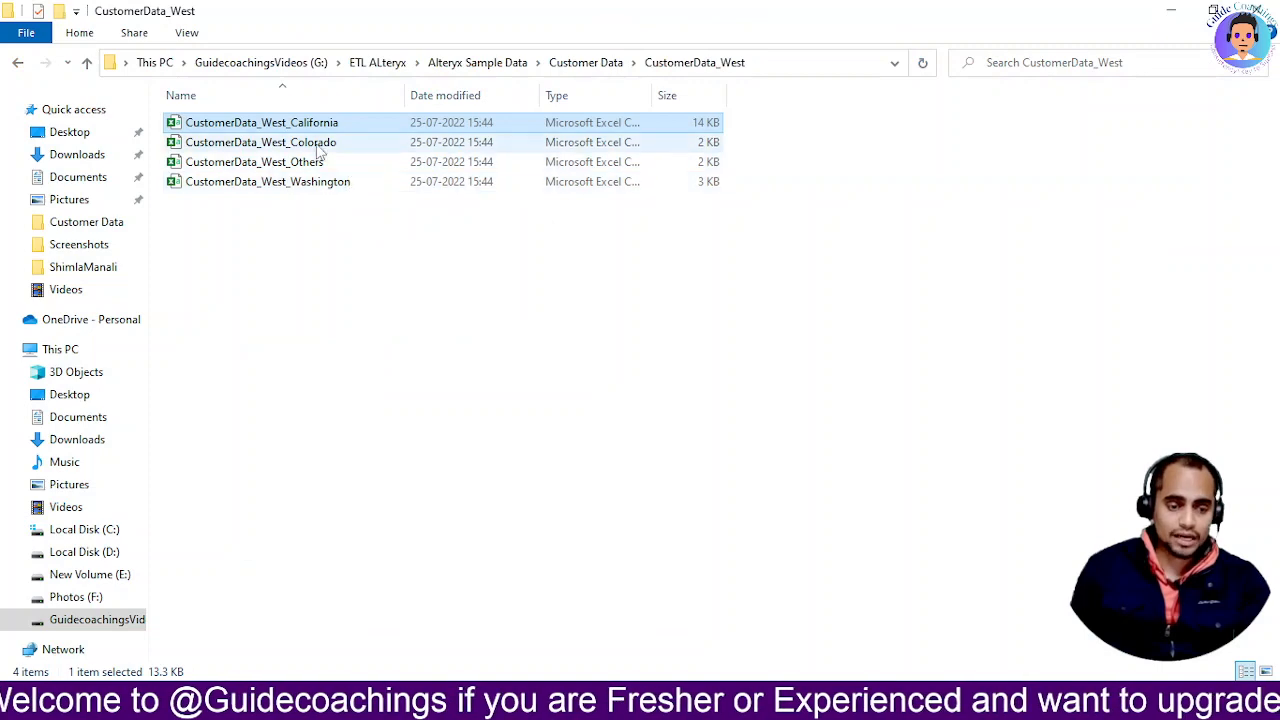
pyautogui.hotkey('alt', 'Tab')
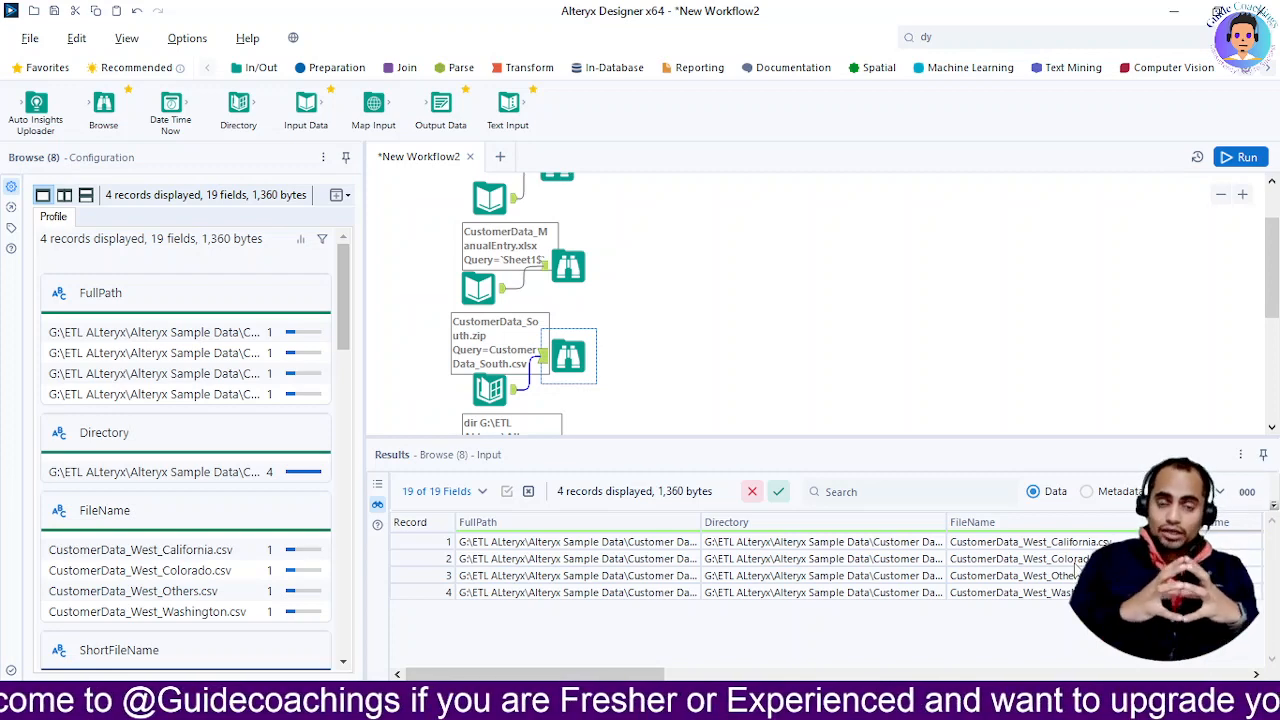
pyautogui.hotkey('alt', 'Tab')
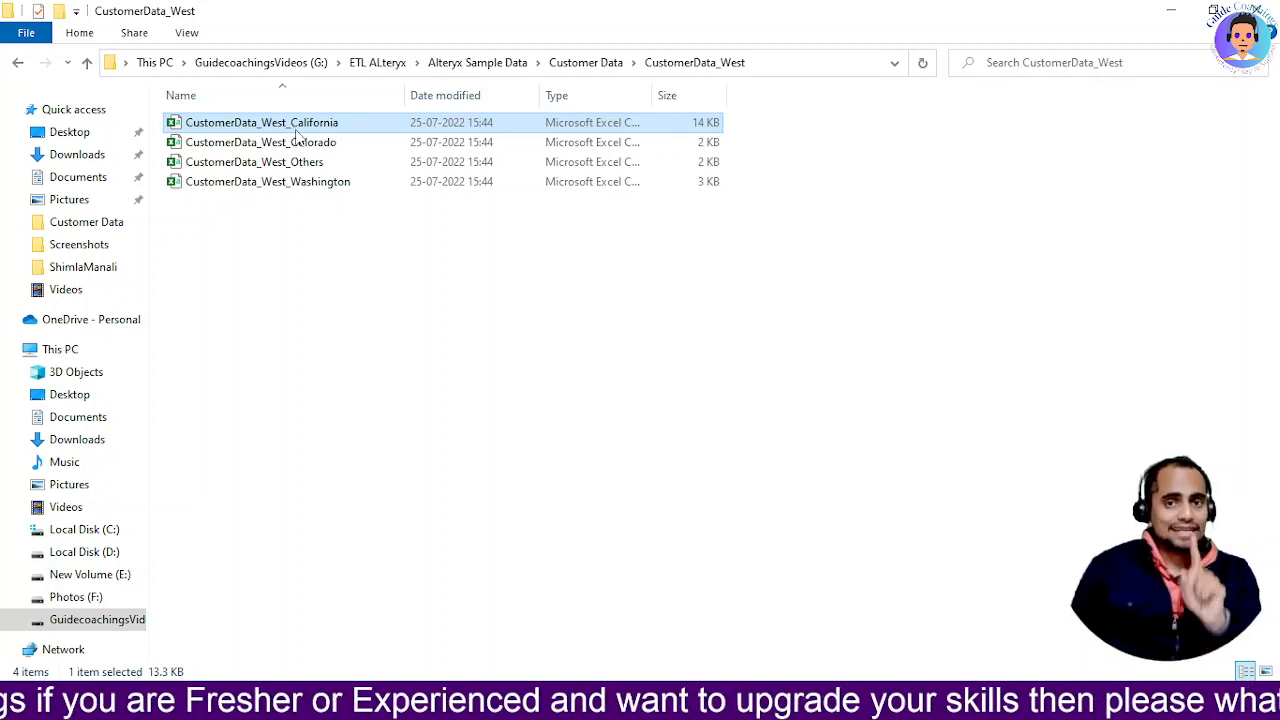
pyautogui.hotkey('alt', 'Tab')
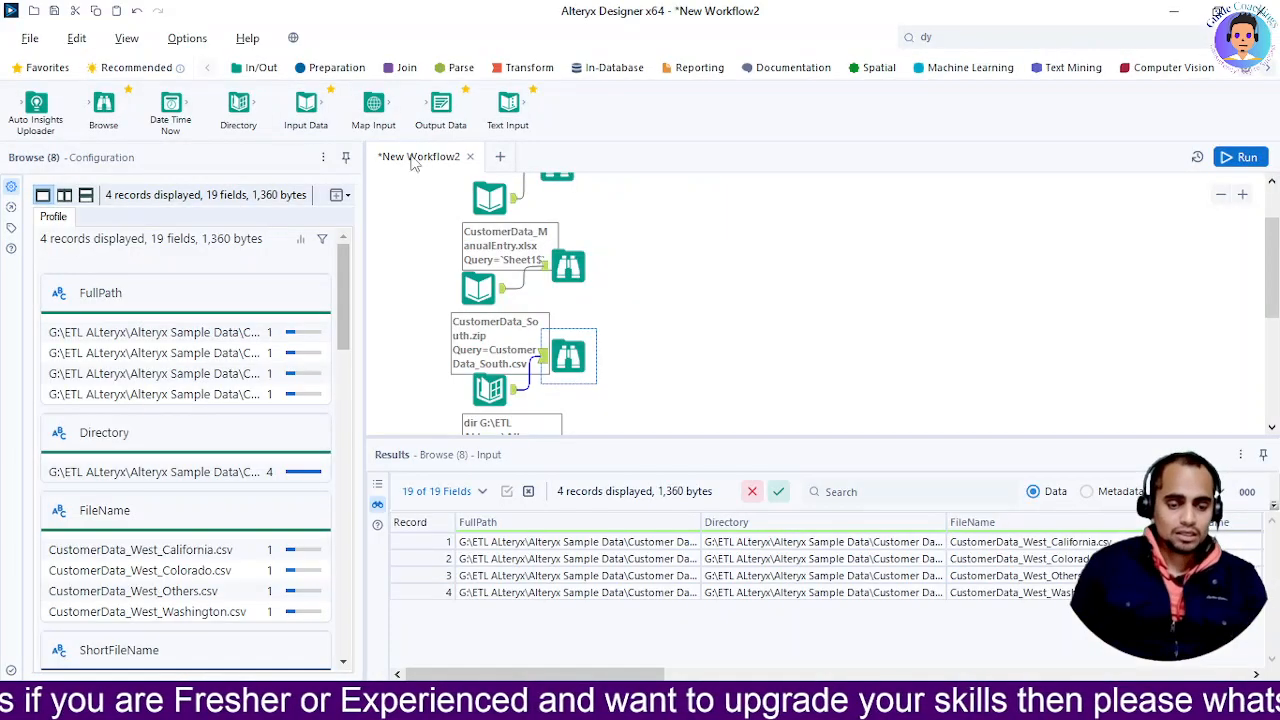
# Step: Find the Dynamic Input tool through the tool search and place it beside the Directory tool's Browse tool
pyautogui.scroll(-1, 648, 392)
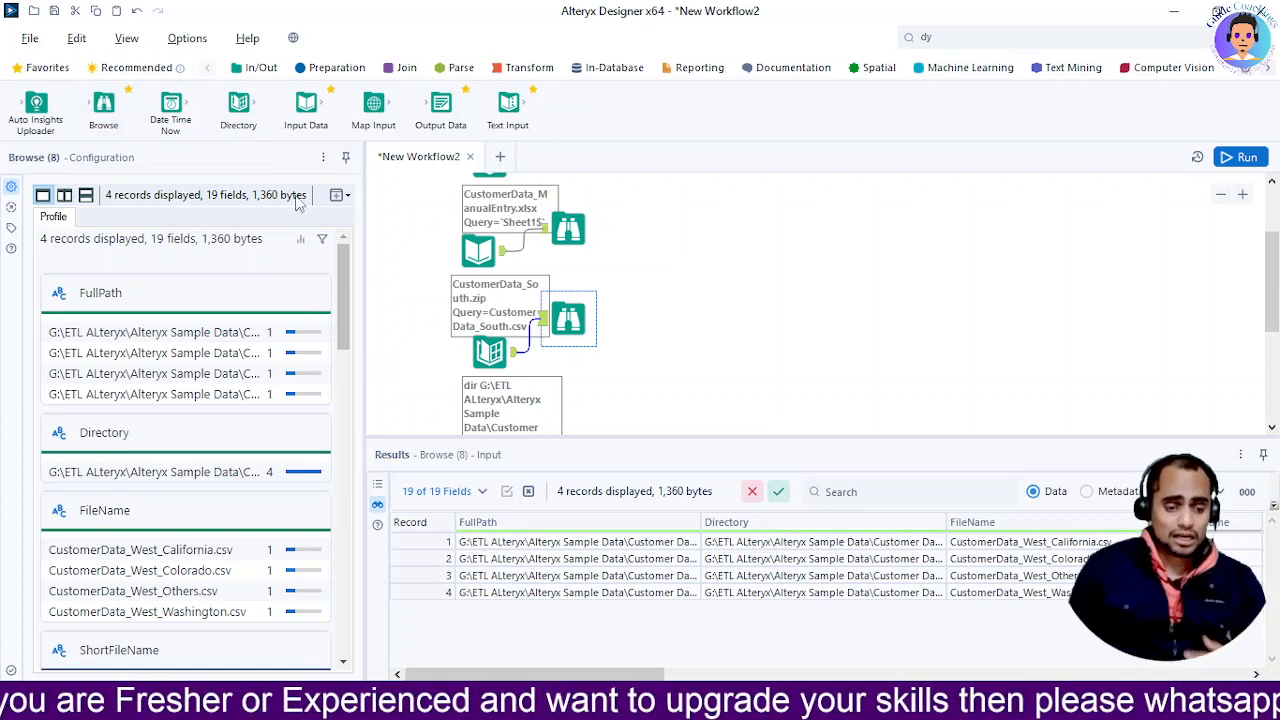
pyautogui.click(660, 355)
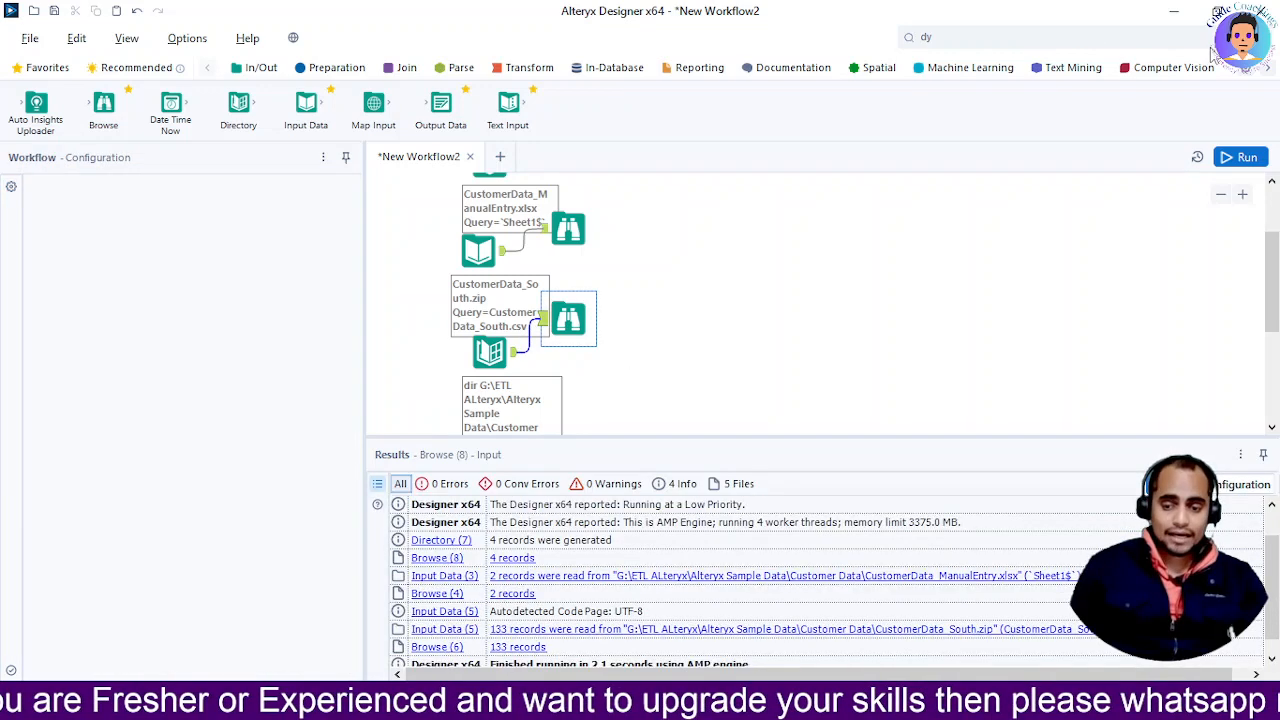
pyautogui.click(1166, 42)
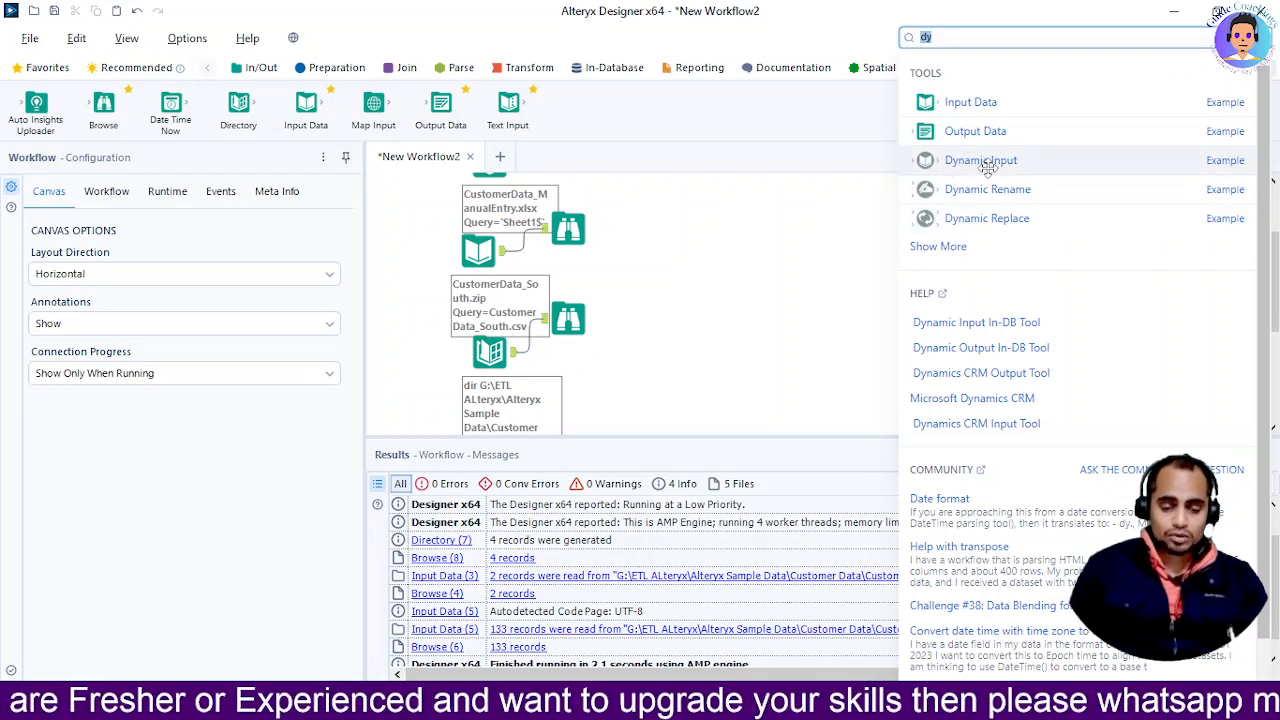
pyautogui.moveTo(988, 168); pyautogui.dragTo(646, 328)
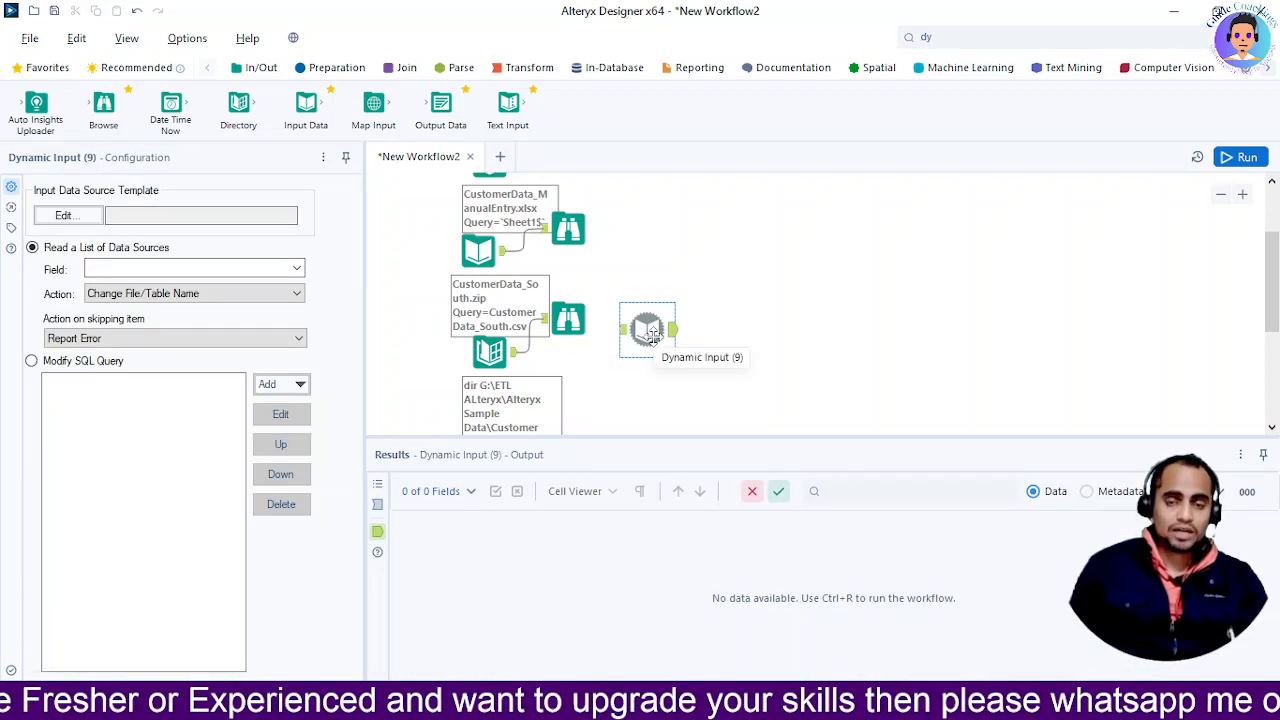
# Step: Set the unconnected Dynamic Input tool's data source template to CustomerData_West_California from the CustomerData_West folder
pyautogui.click(64, 218)
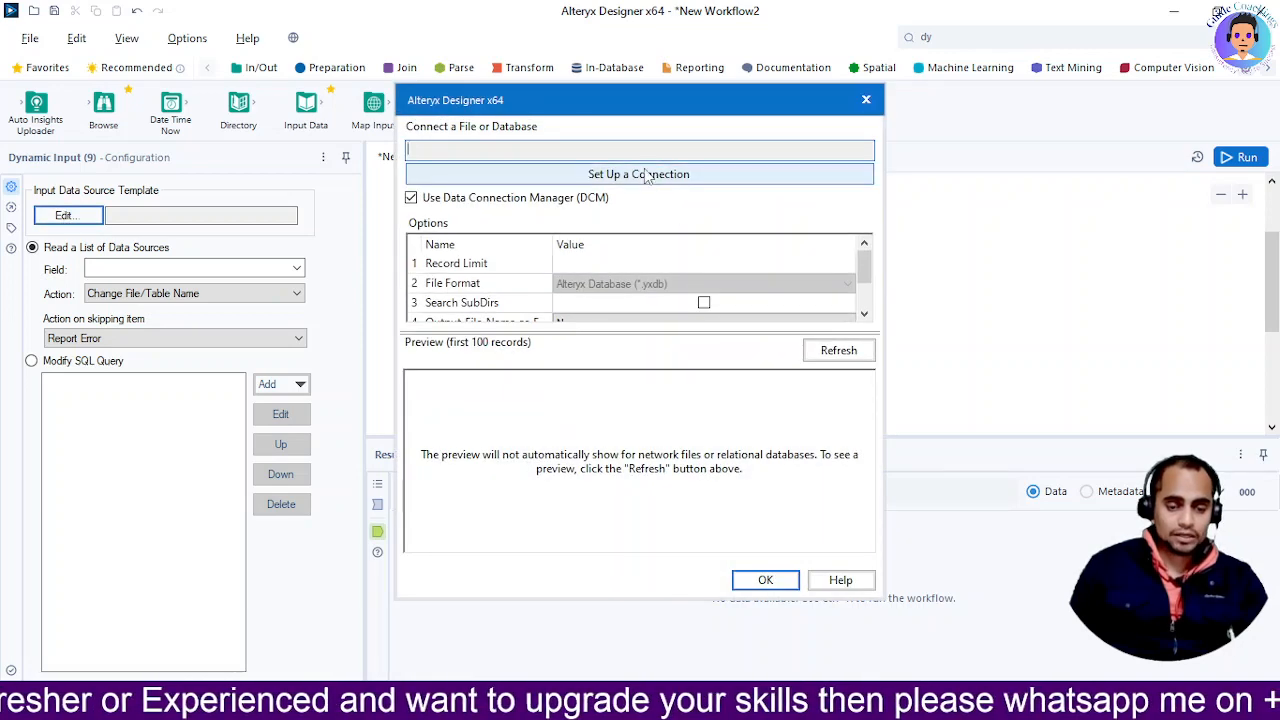
pyautogui.click(646, 175)
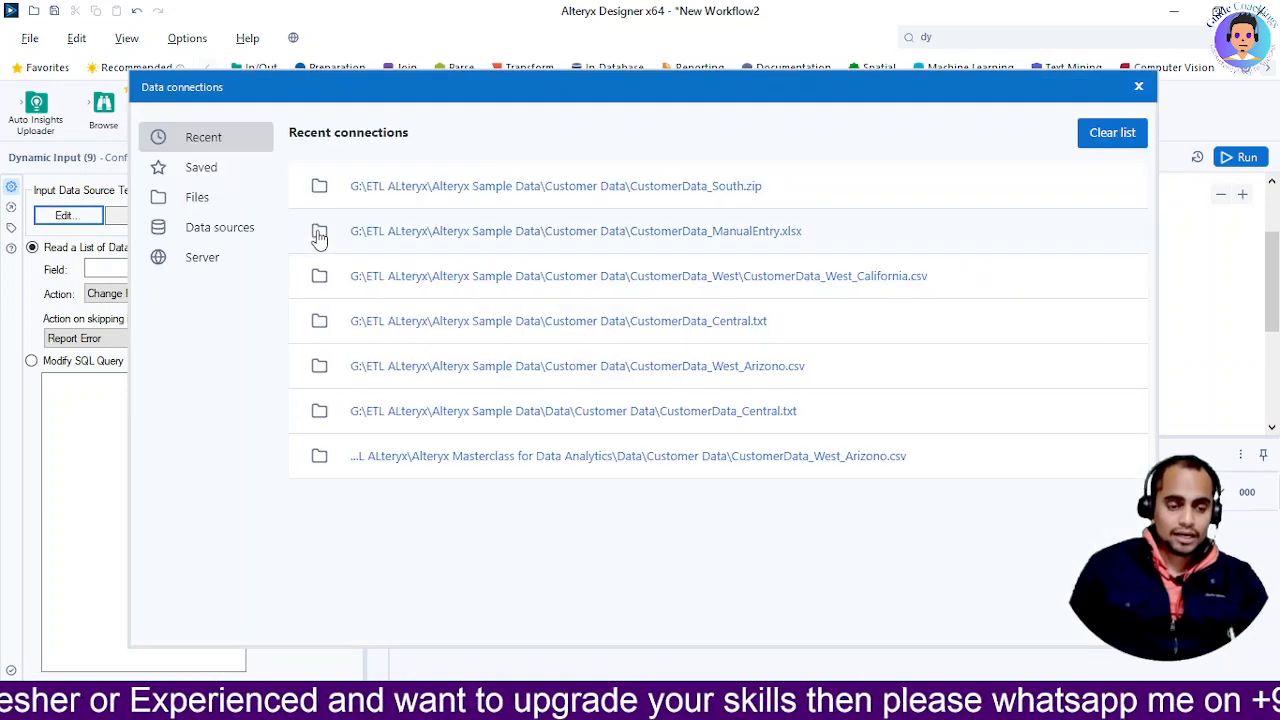
pyautogui.click(200, 200)
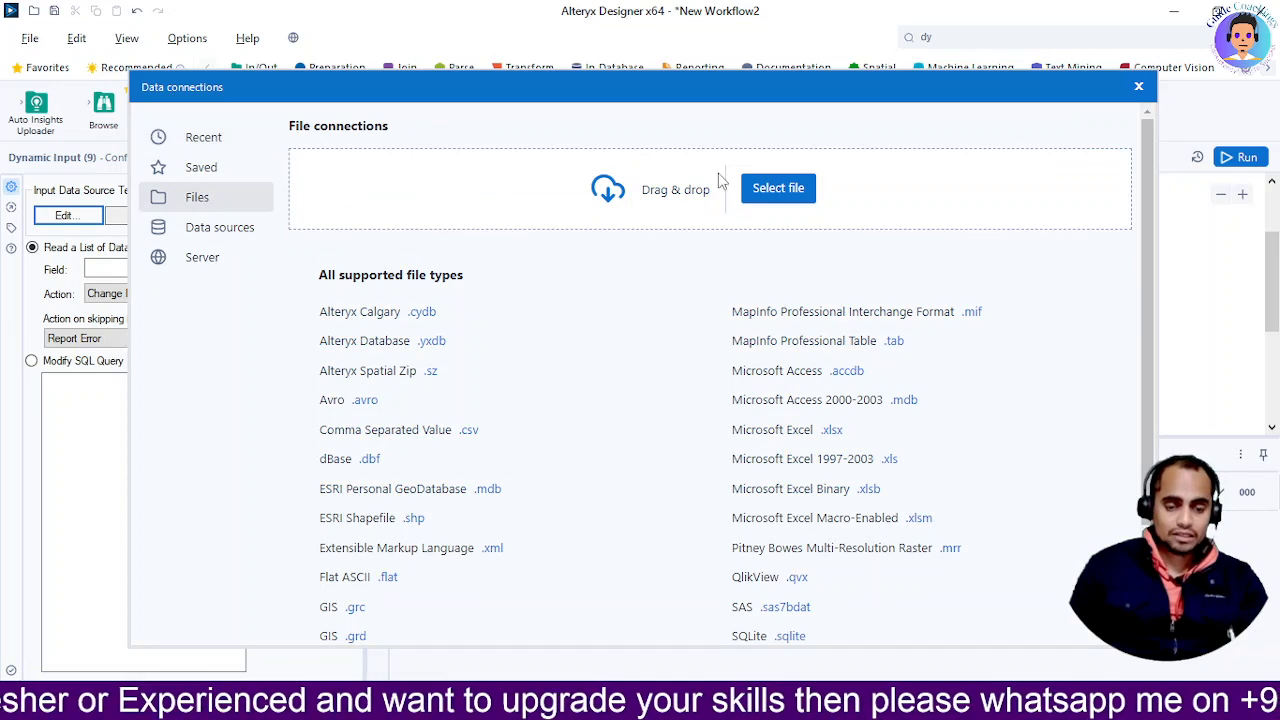
pyautogui.click(776, 190)
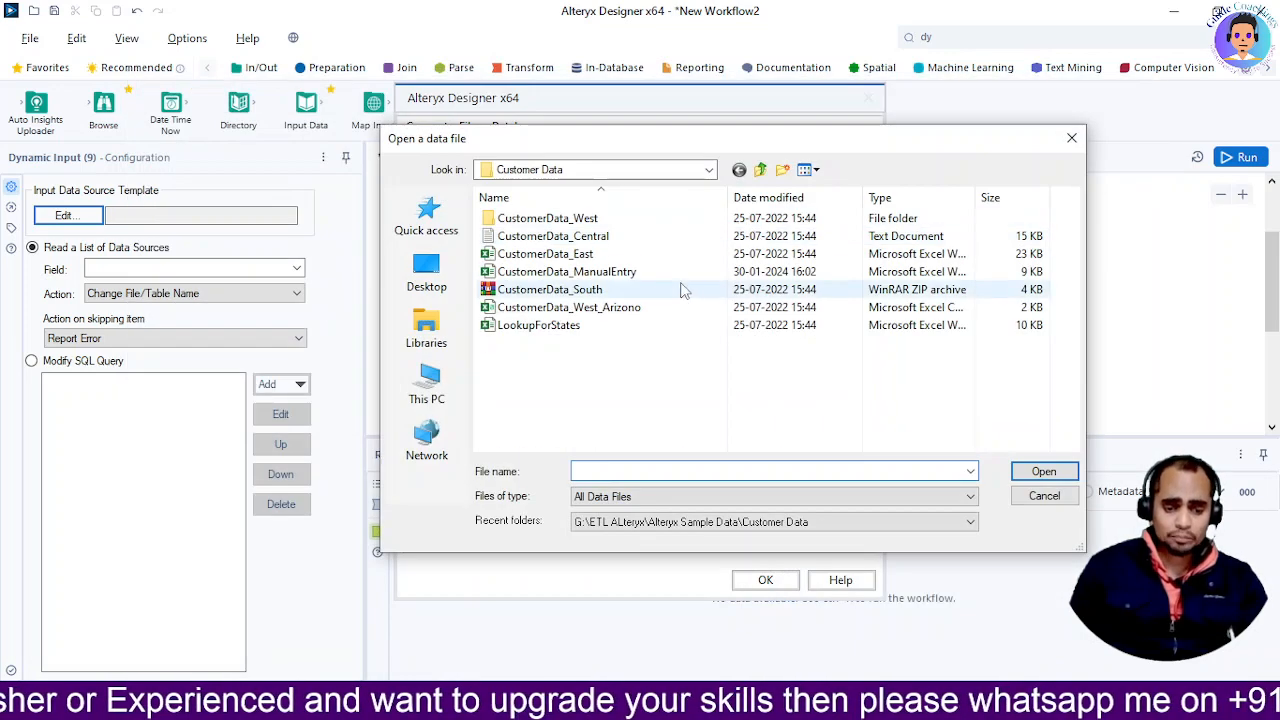
pyautogui.doubleClick(540, 218)
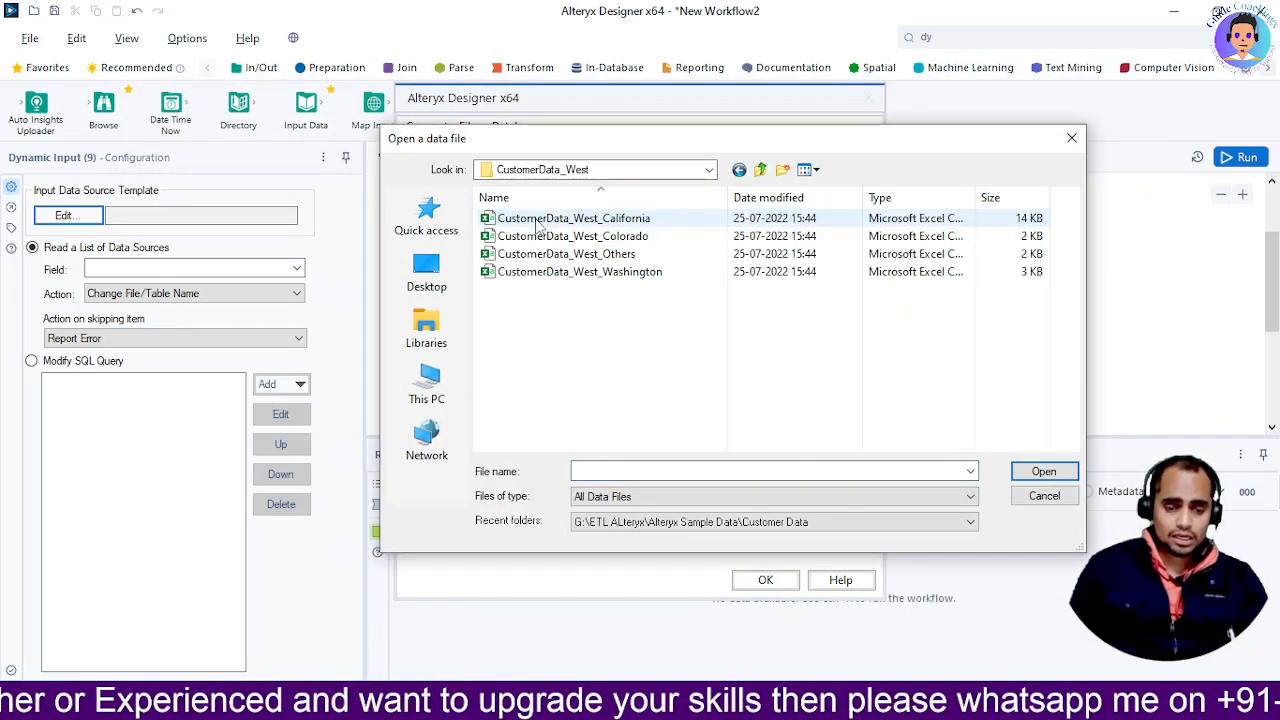
pyautogui.click(540, 220)
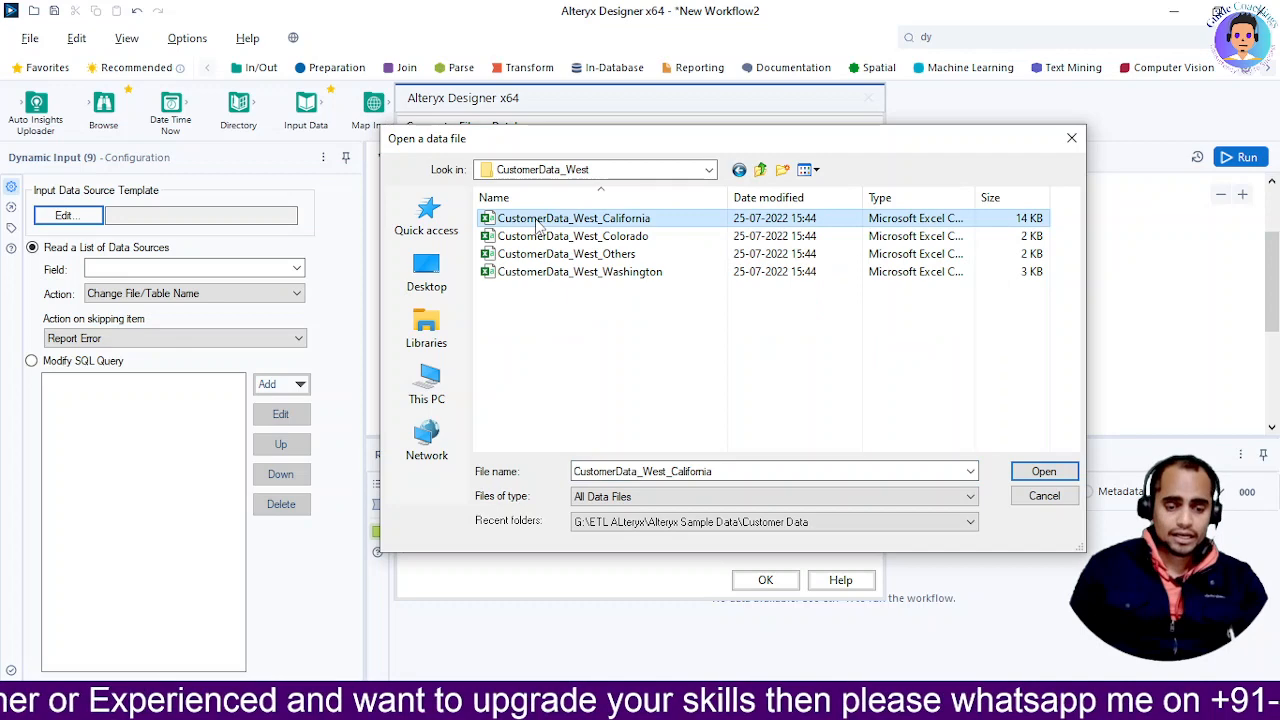
pyautogui.click(1042, 471)
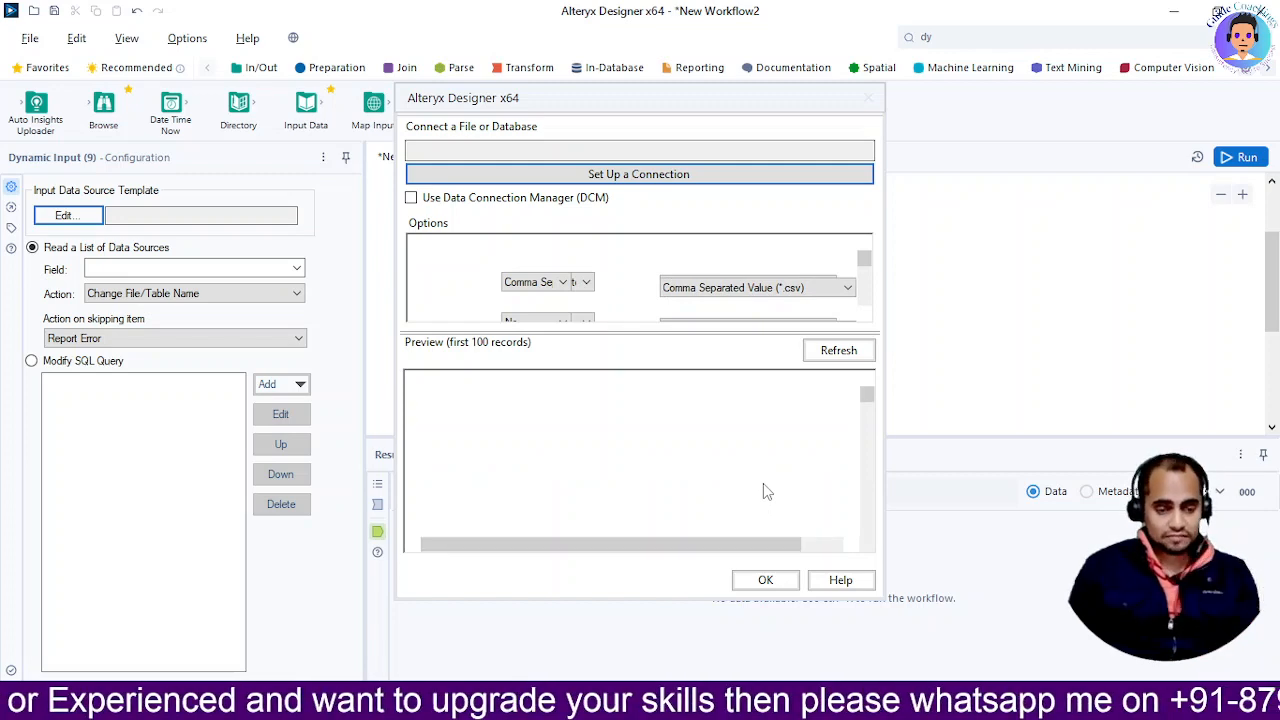
pyautogui.click(765, 580)
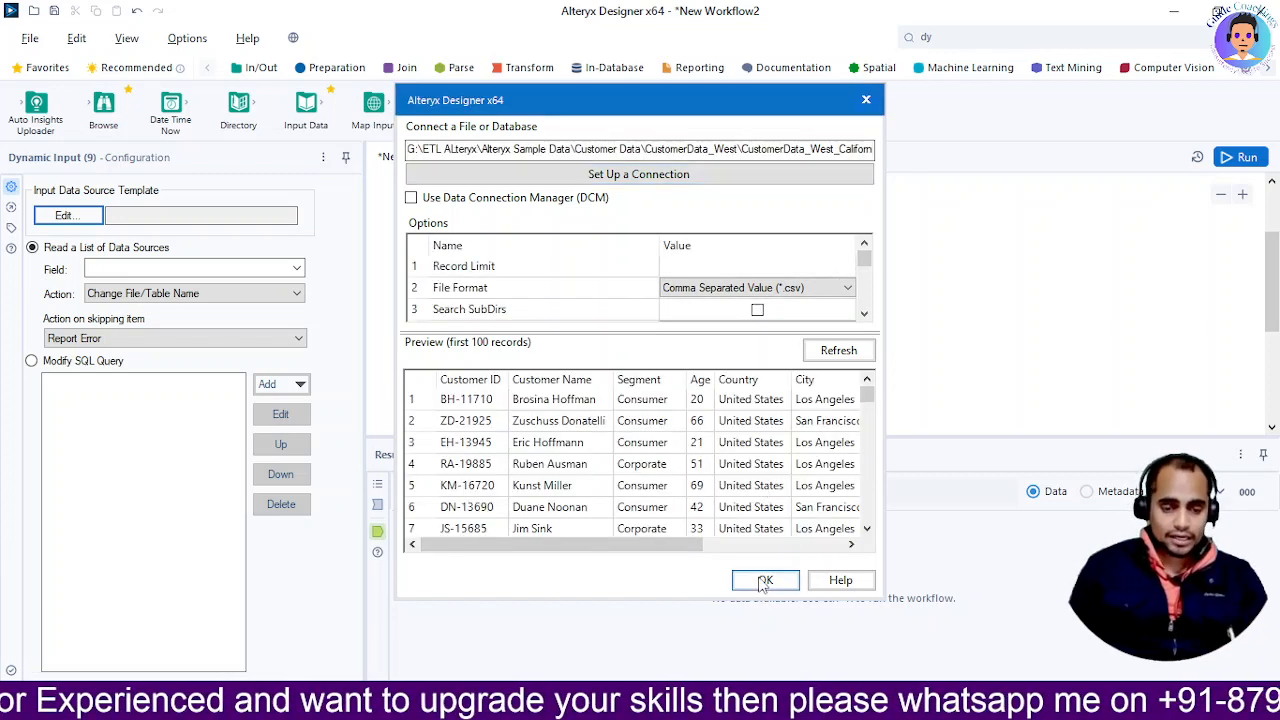
# Step: Try to choose a field for the Dynamic Input tool's source list, and set its action to Change Entire File Path
pyautogui.click(140, 268)
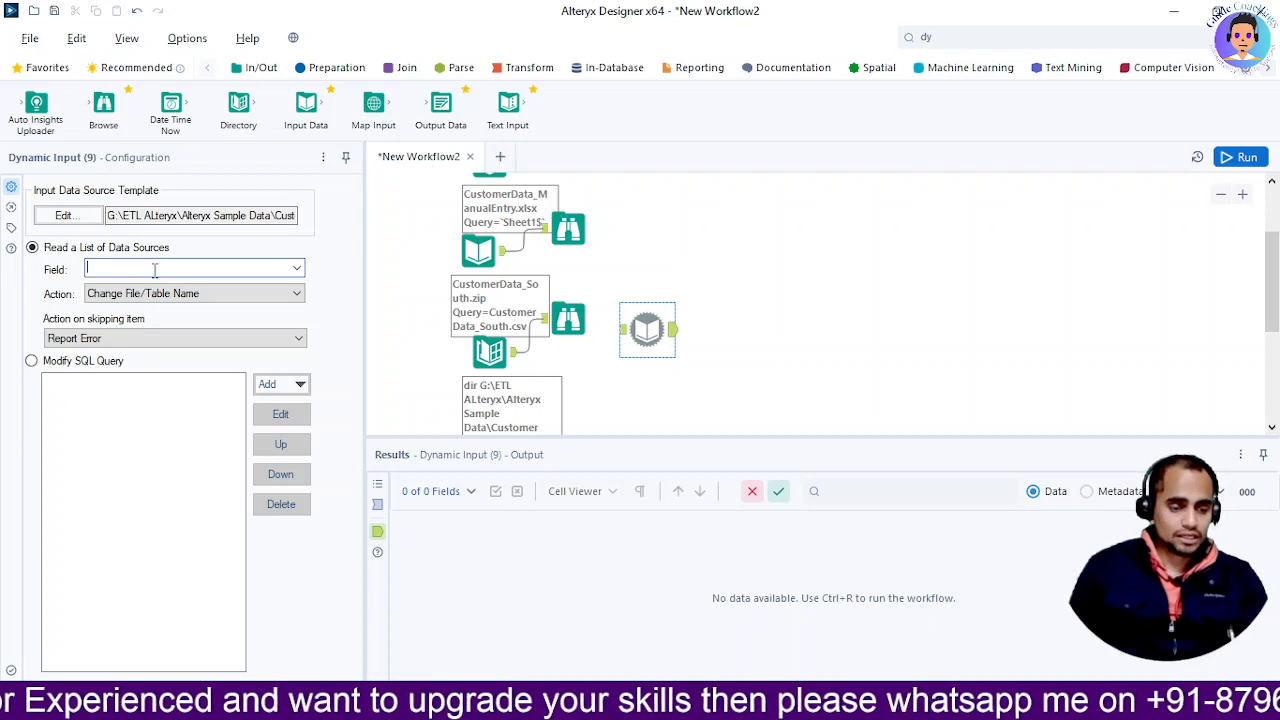
pyautogui.click(296, 269)
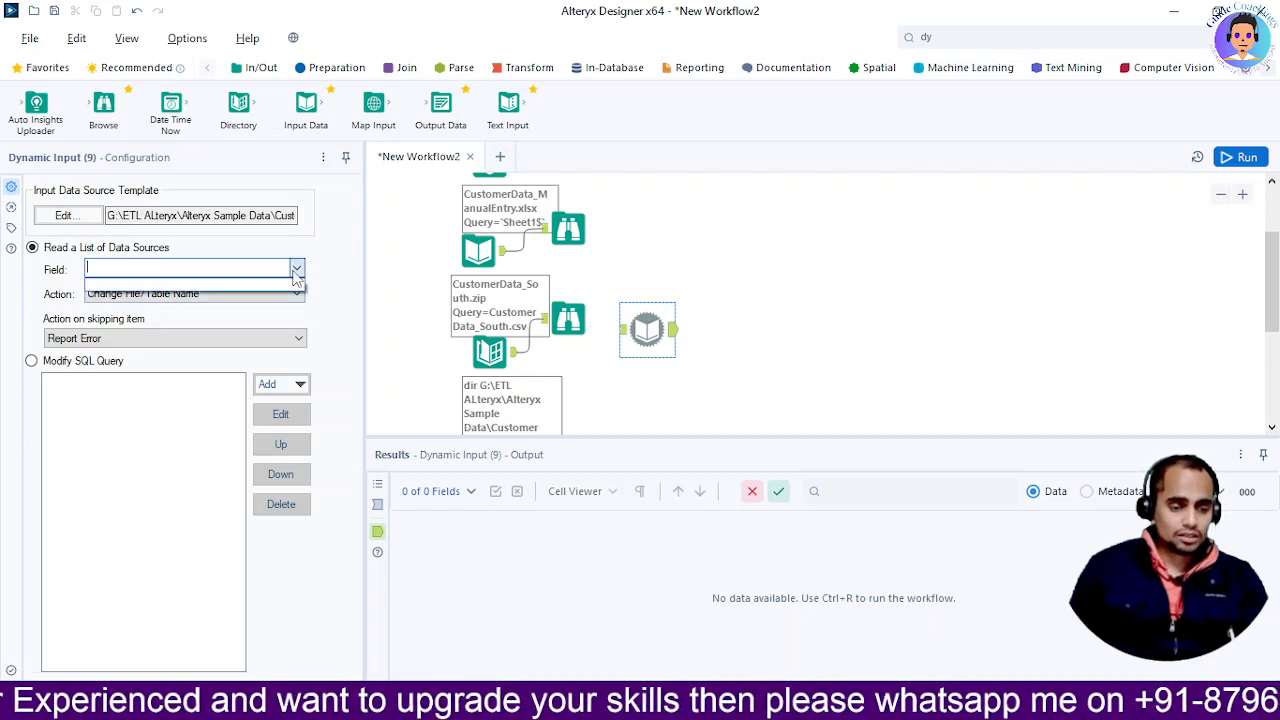
pyautogui.click(262, 248)
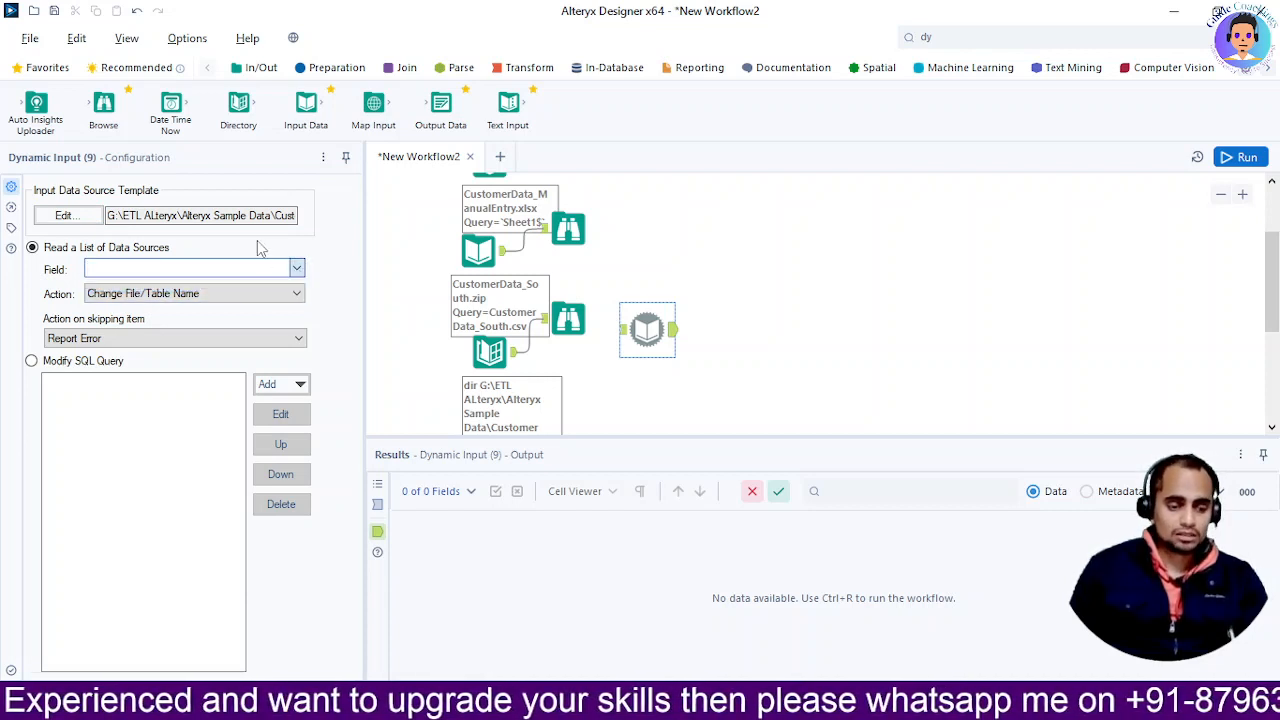
pyautogui.click(298, 271)
pyautogui.click(298, 271)
pyautogui.click(262, 294)
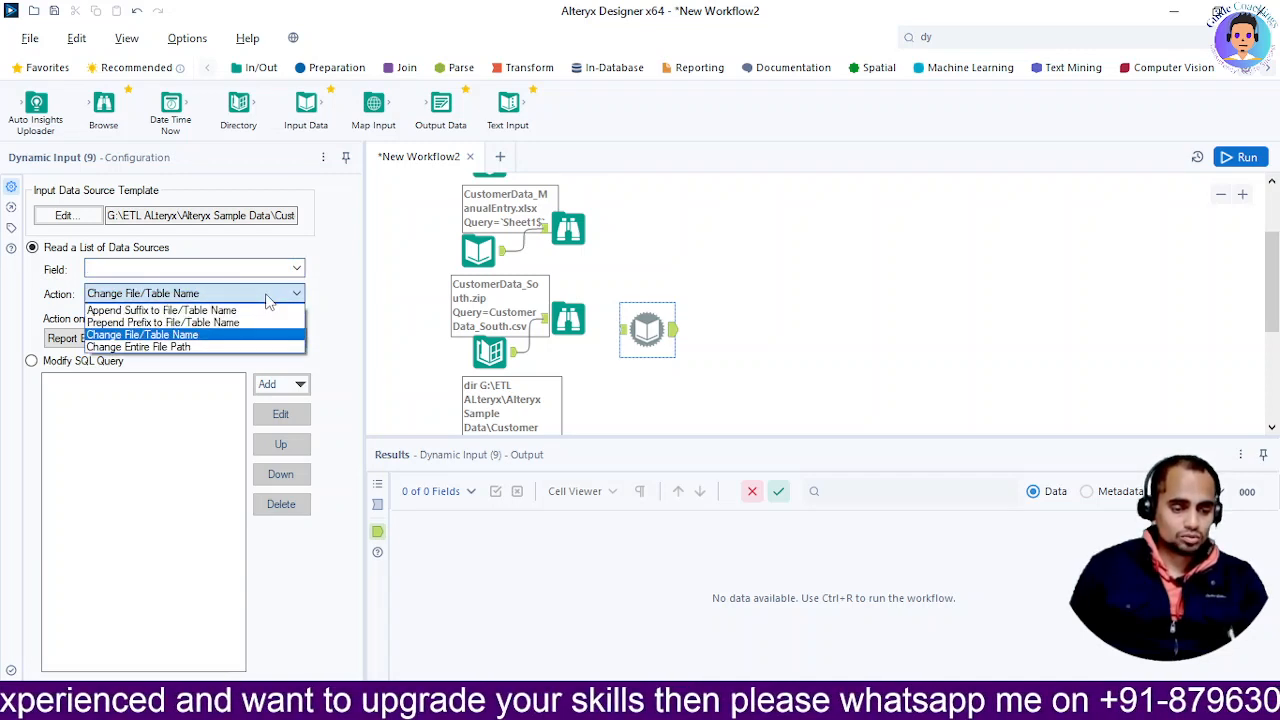
pyautogui.click(255, 347)
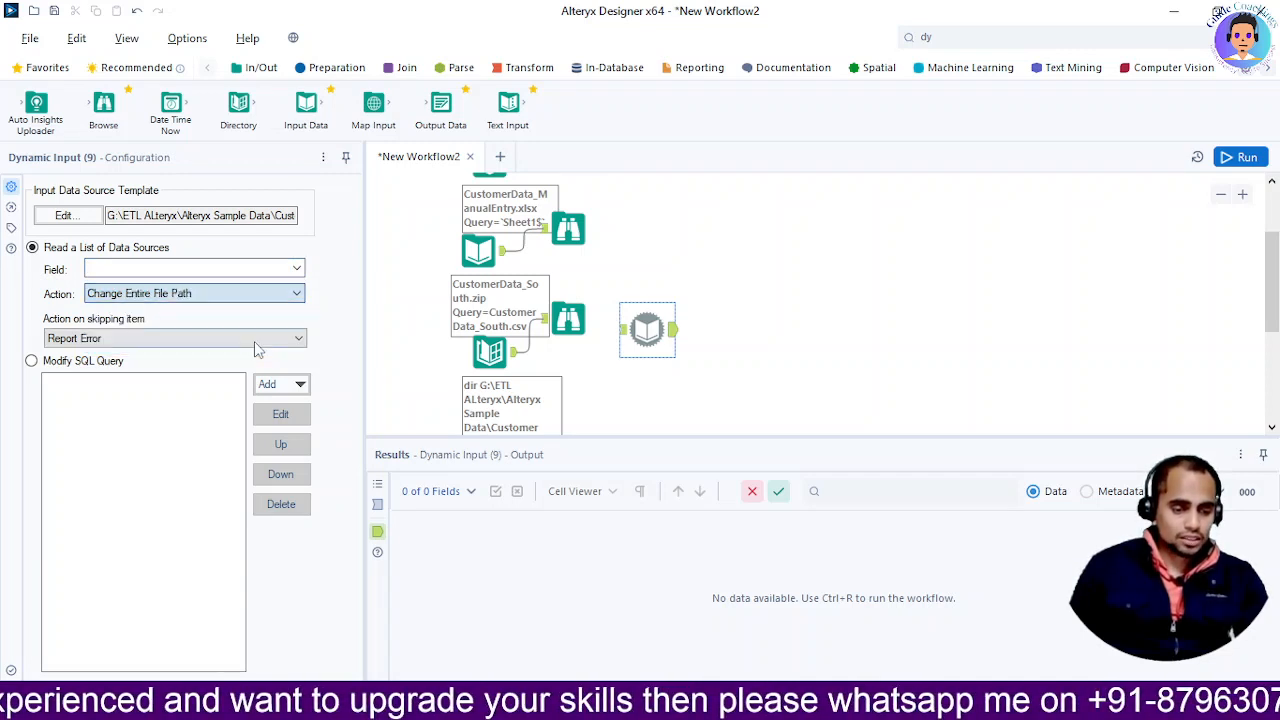
pyautogui.click(297, 271)
pyautogui.click(296, 271)
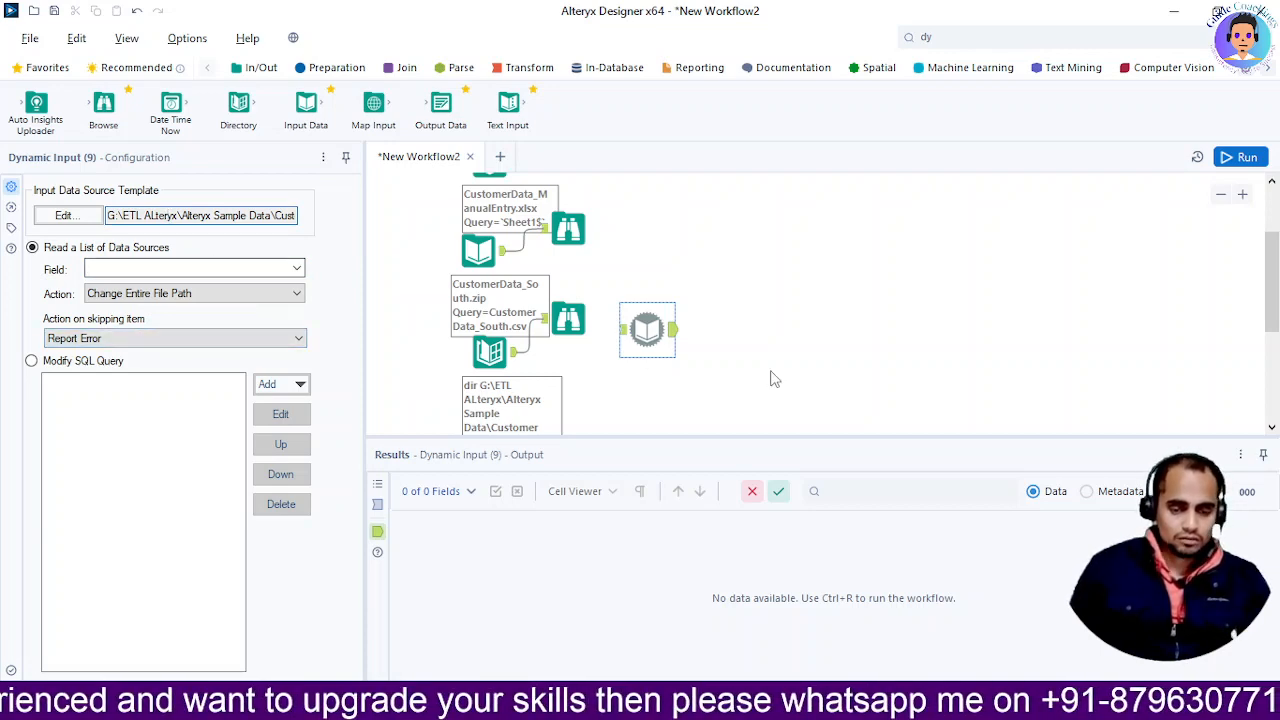
# Step: Run the workflow and recheck the Dynamic Input tool's available fields and data source template
pyautogui.hotkey('ctrl', 'r')
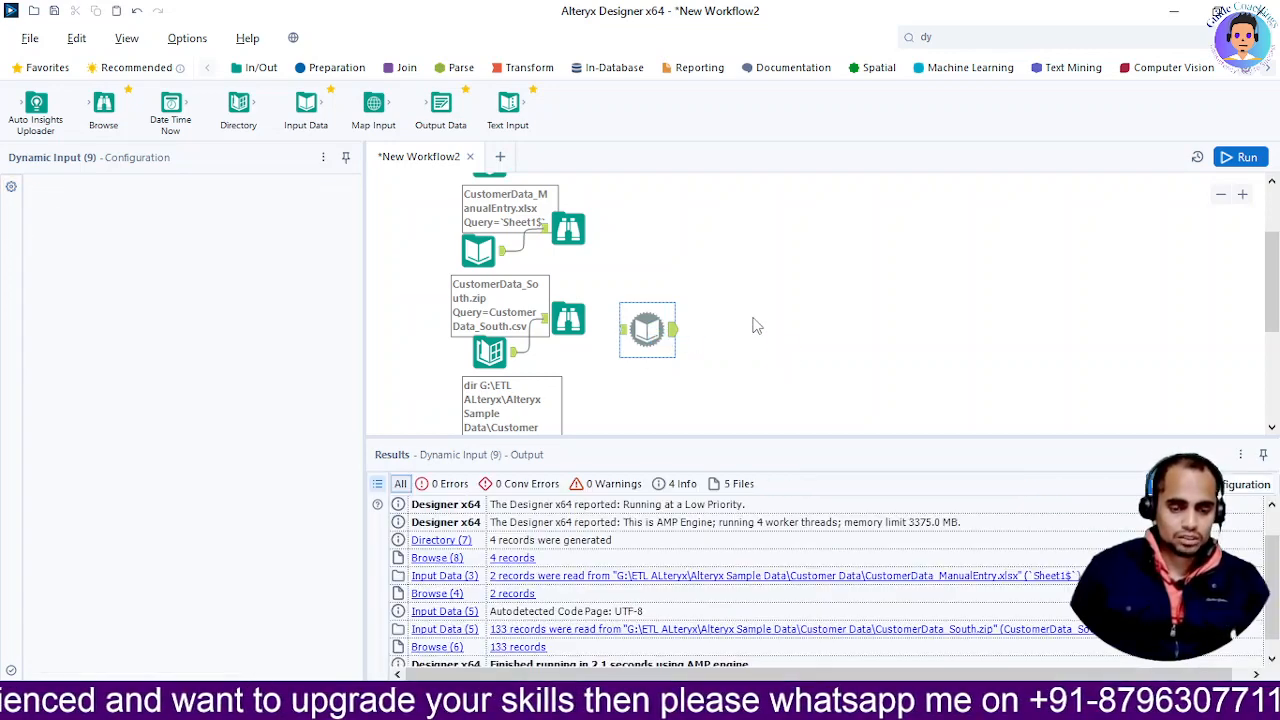
pyautogui.click(643, 326)
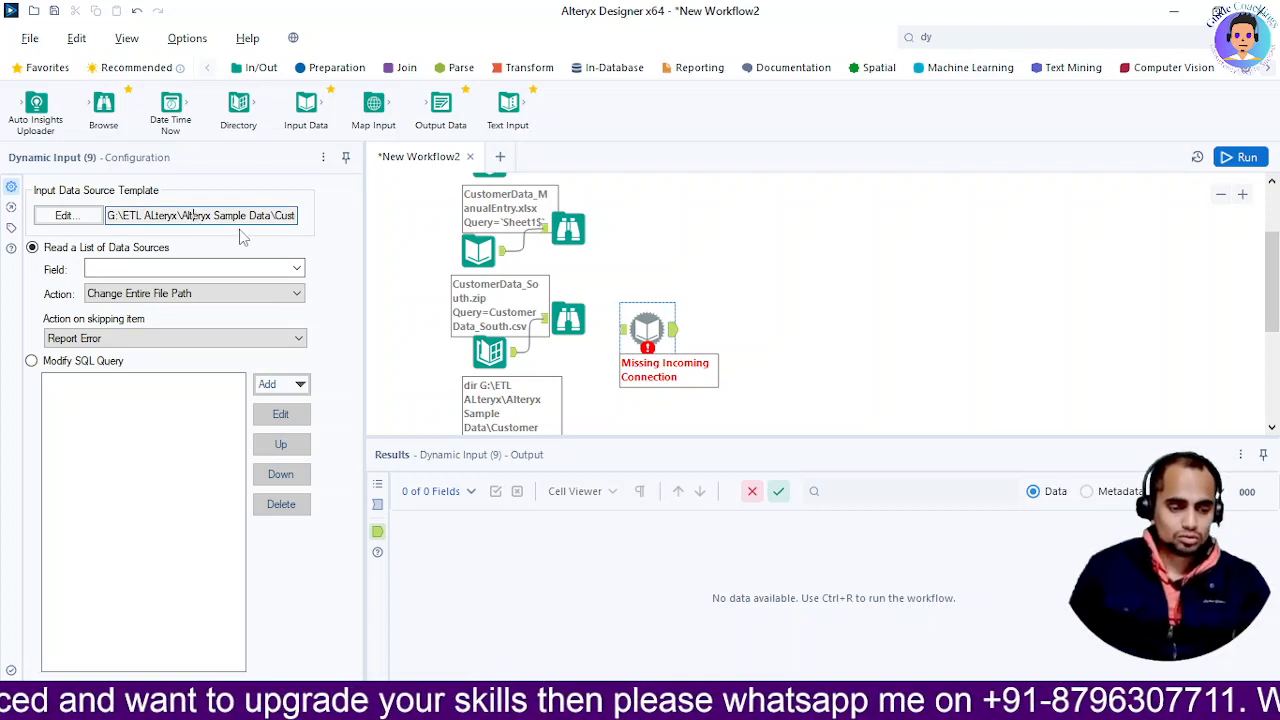
pyautogui.click(252, 267)
pyautogui.click(292, 271)
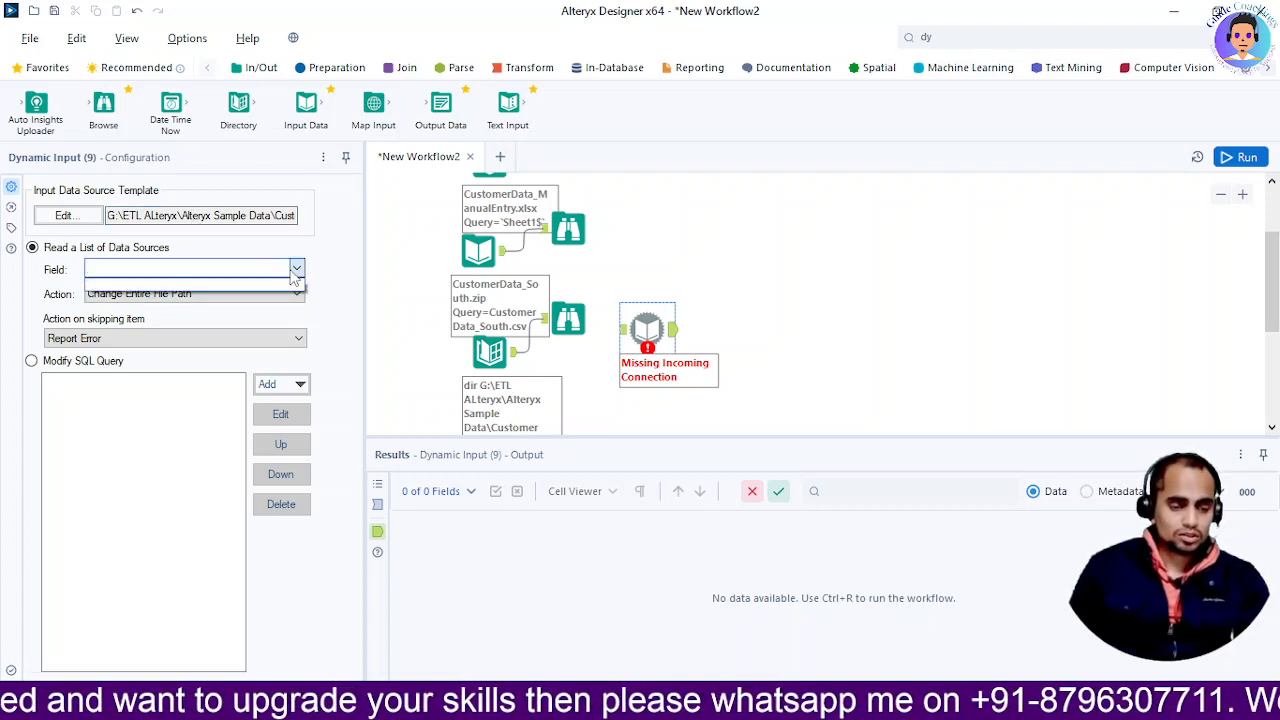
pyautogui.click(292, 271)
pyautogui.click(252, 215)
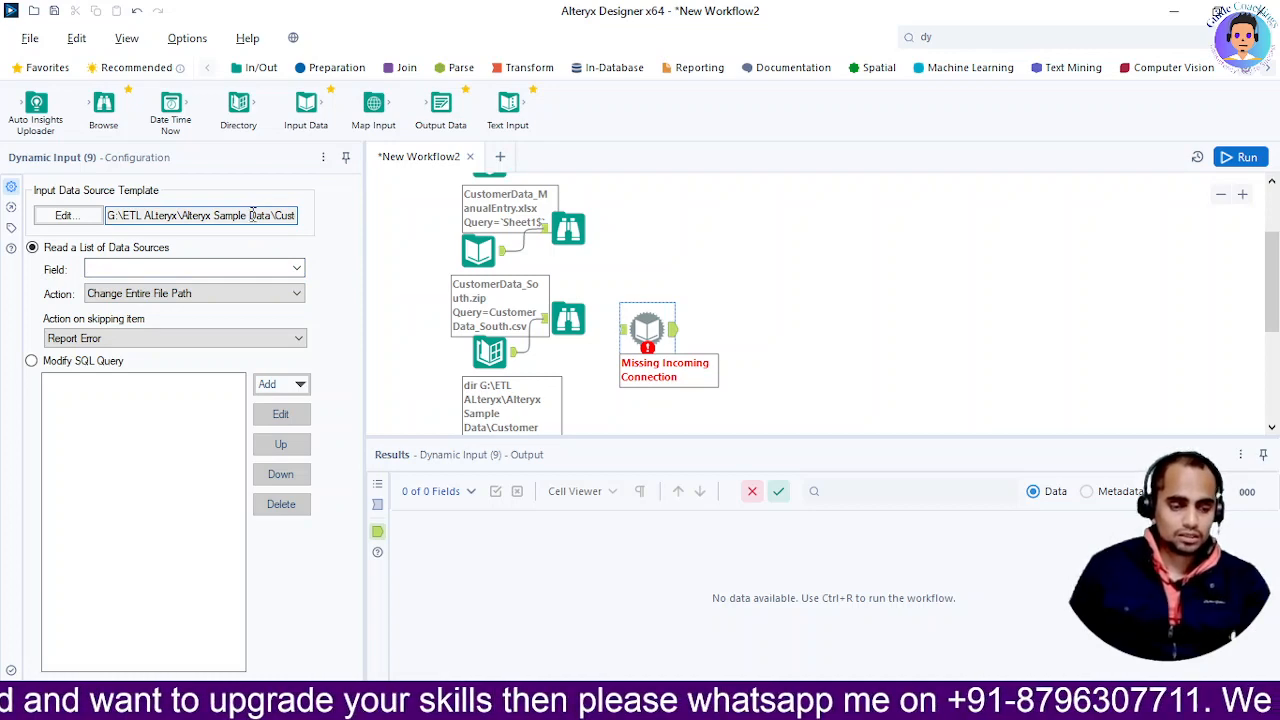
pyautogui.click(63, 216)
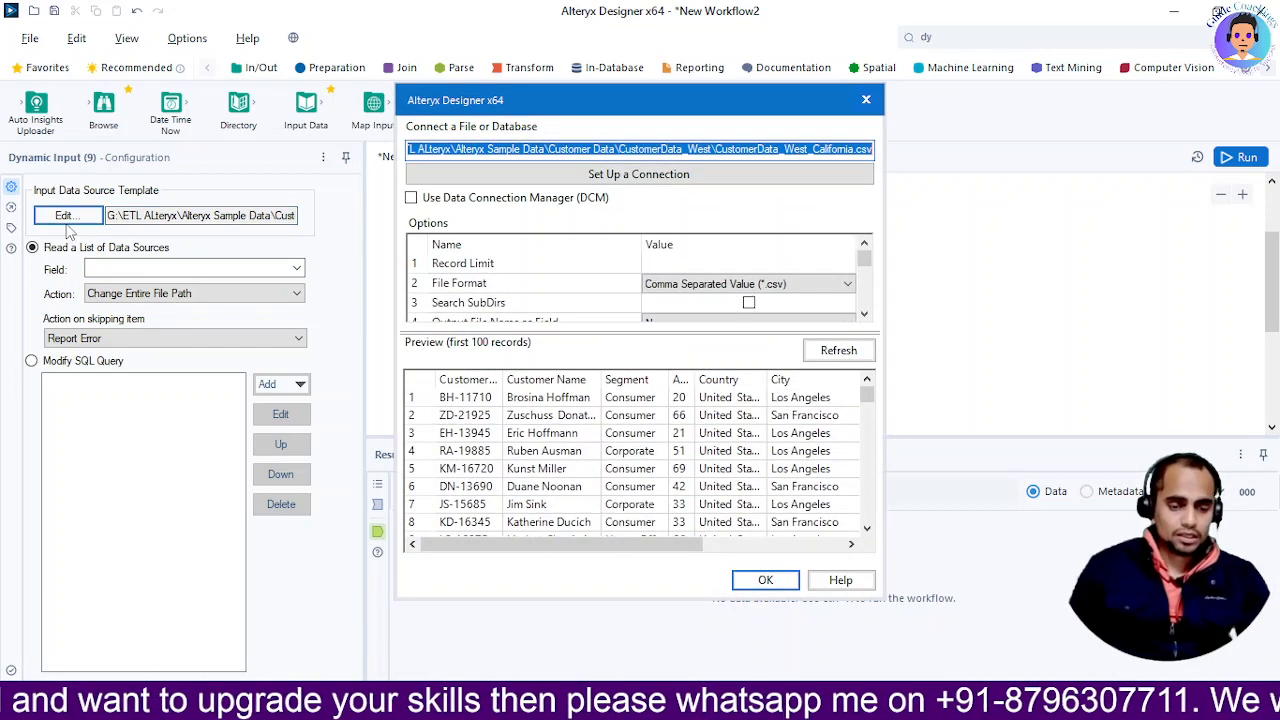
pyautogui.click(866, 99)
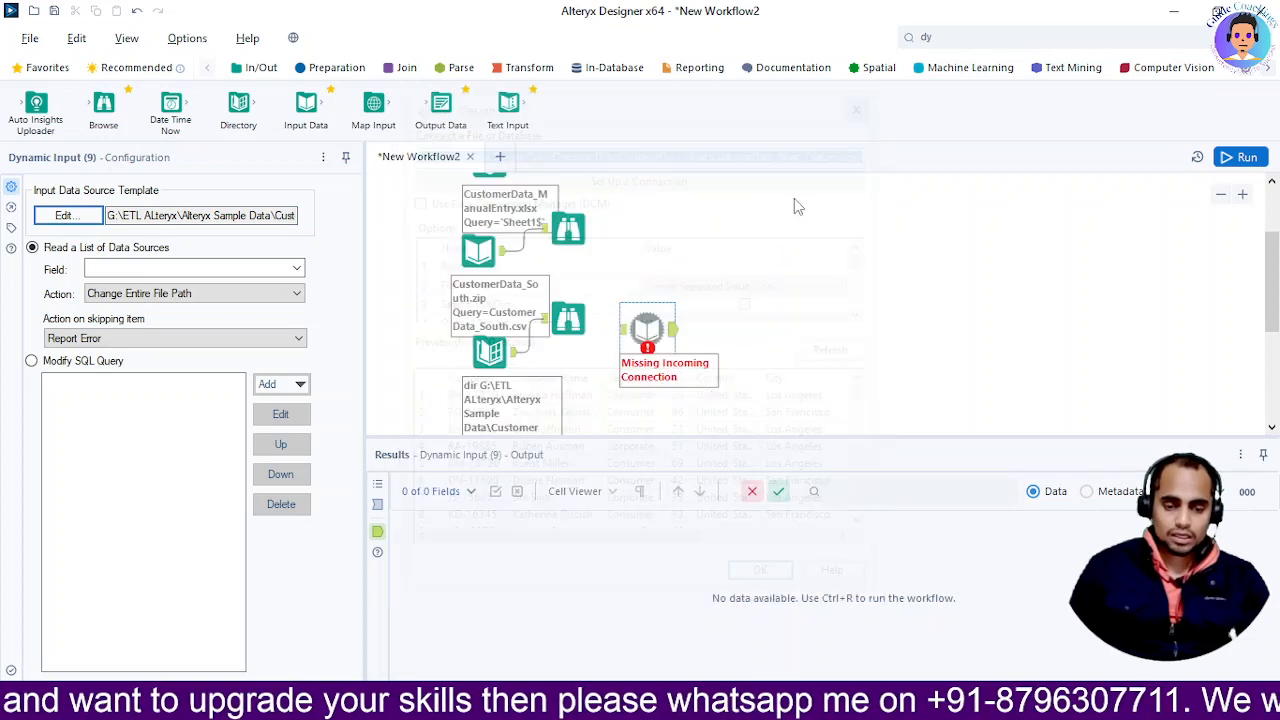
# Step: Delete the unconnected Dynamic Input tool and place a new one connected to the Directory tool's output
pyautogui.click(659, 318)
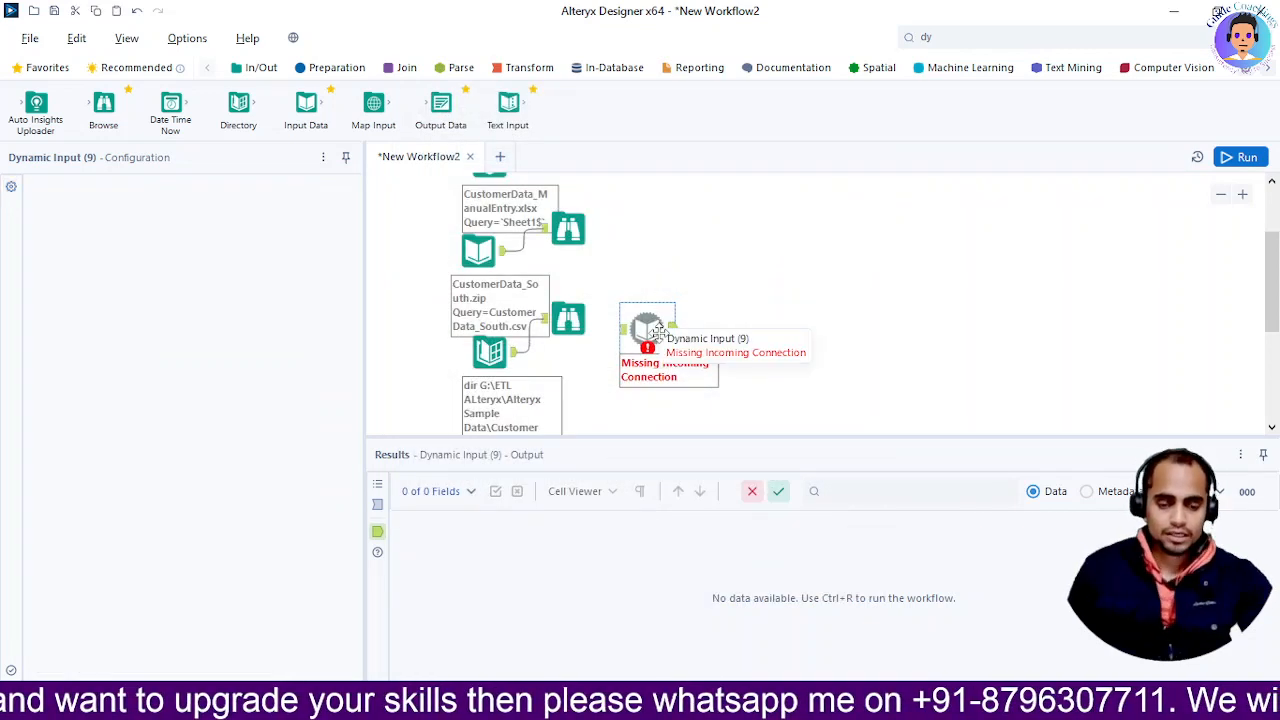
pyautogui.click(791, 302)
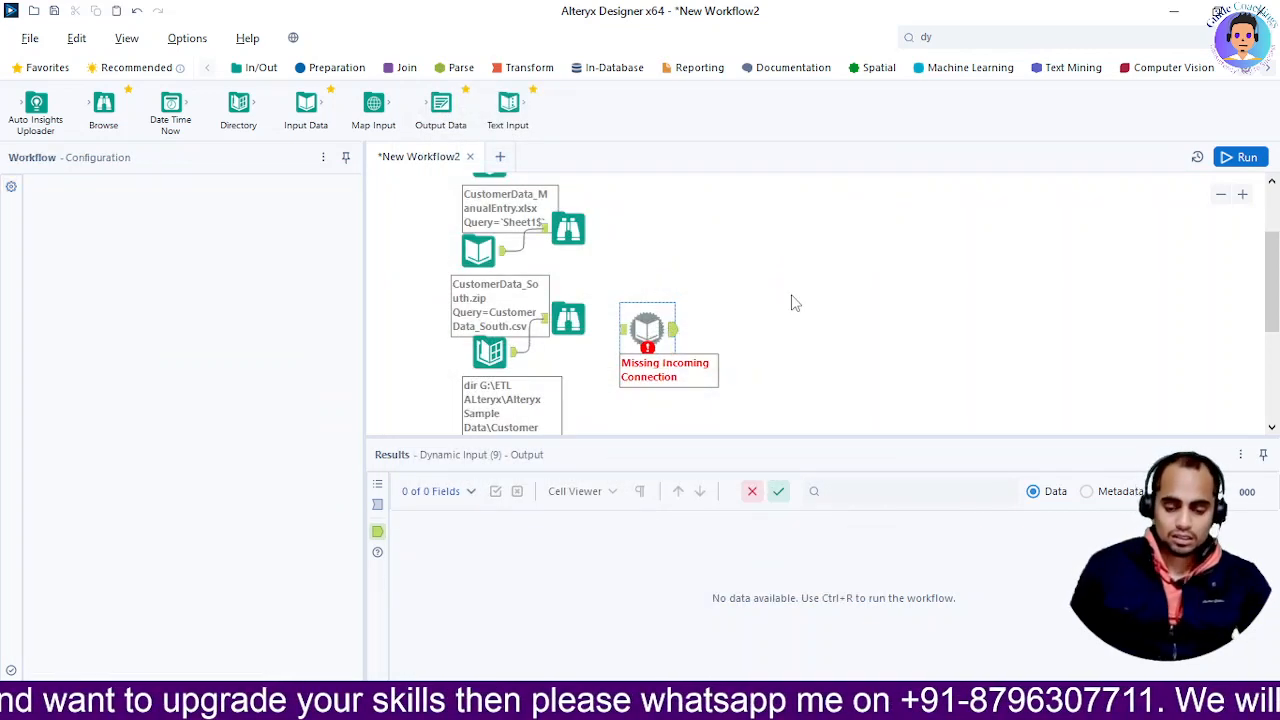
pyautogui.press('Delete')
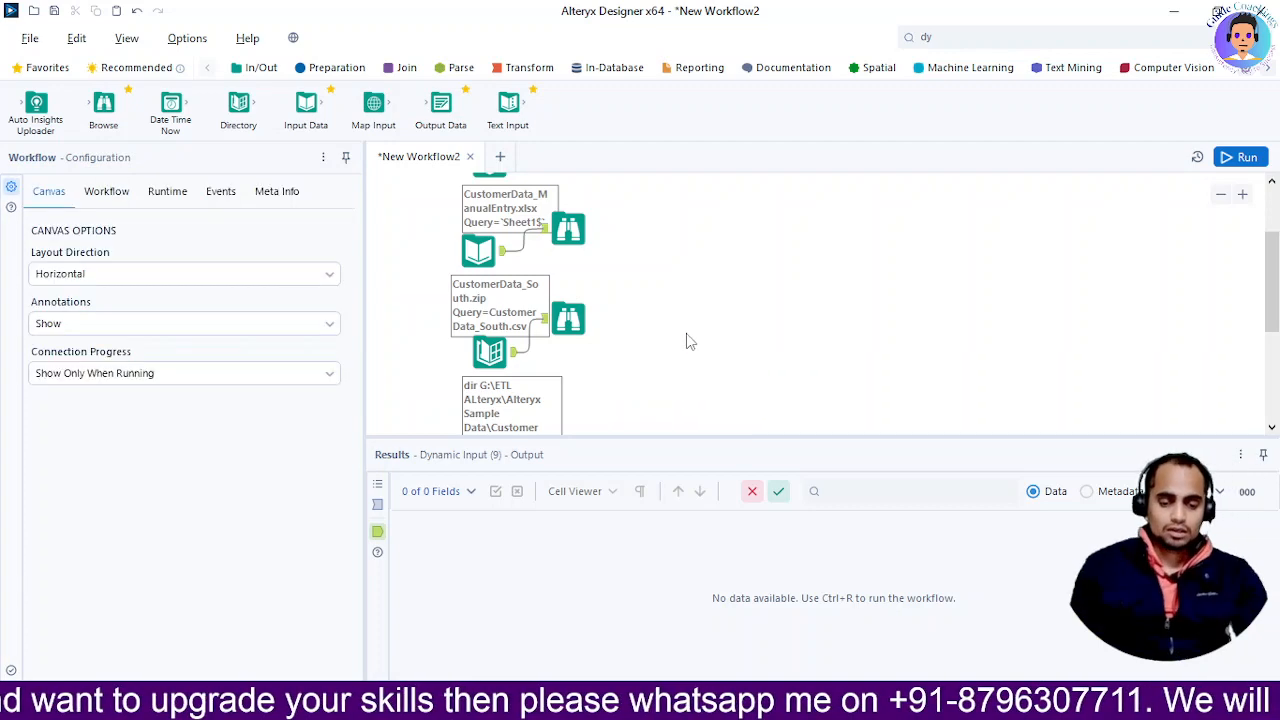
pyautogui.click(1113, 43)
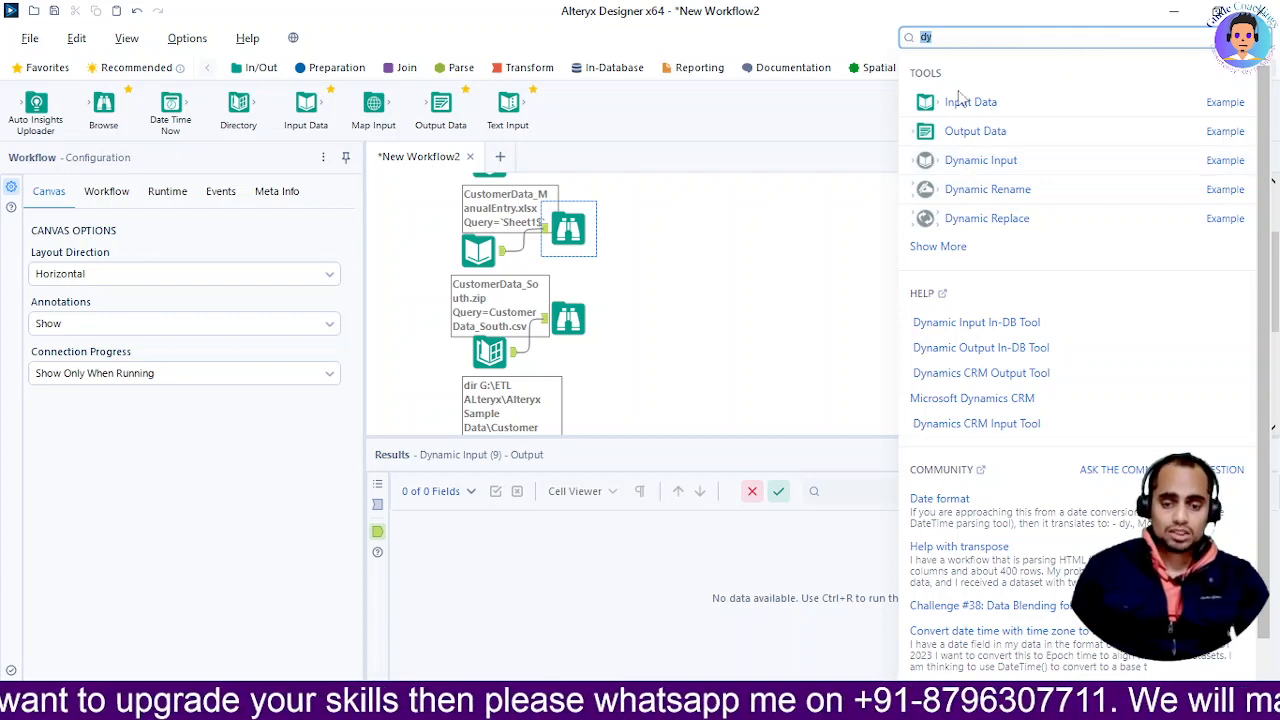
pyautogui.moveTo(975, 160); pyautogui.dragTo(624, 342)
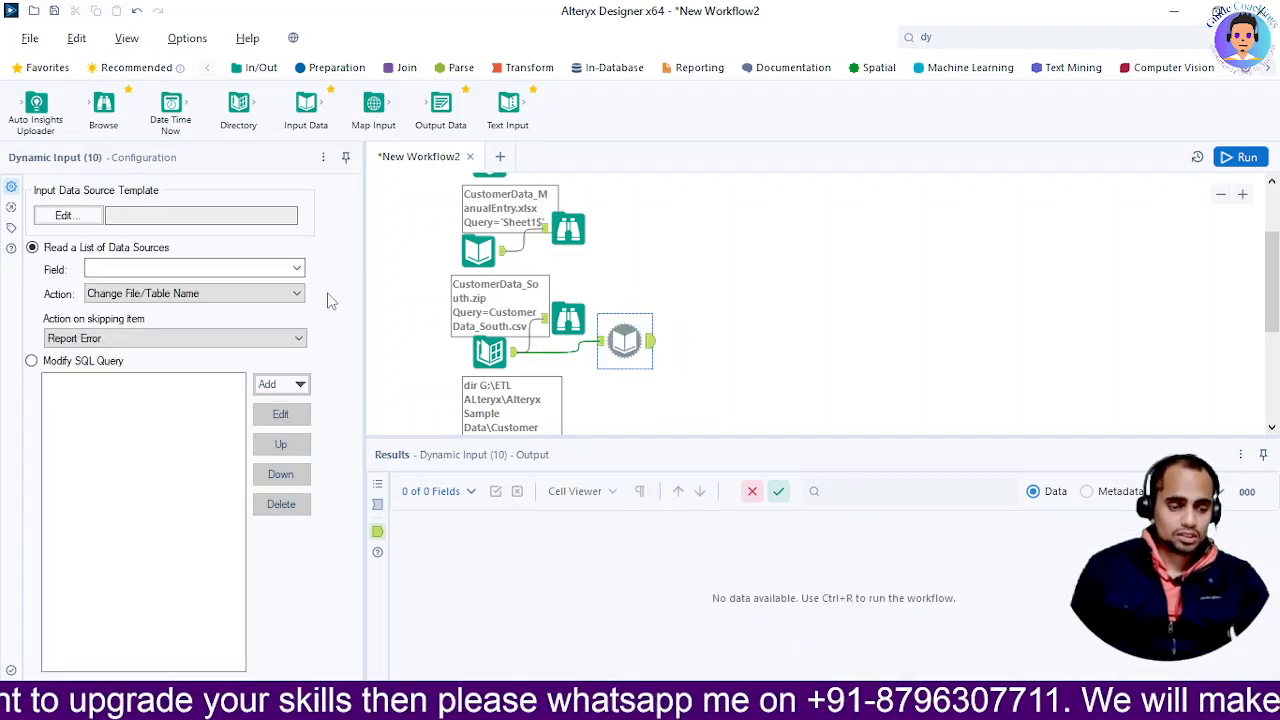
# Step: Set the new Dynamic Input tool to read its list of data sources from the FullPath field
pyautogui.click(224, 265)
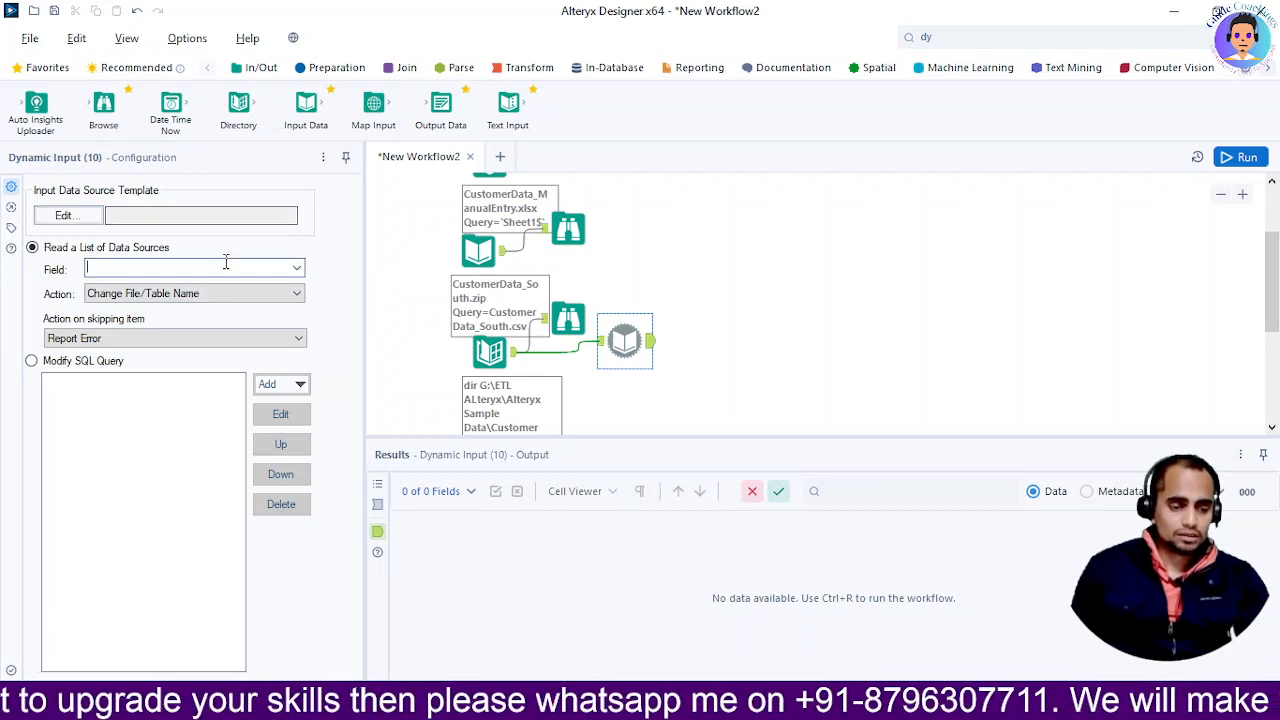
pyautogui.click(296, 270)
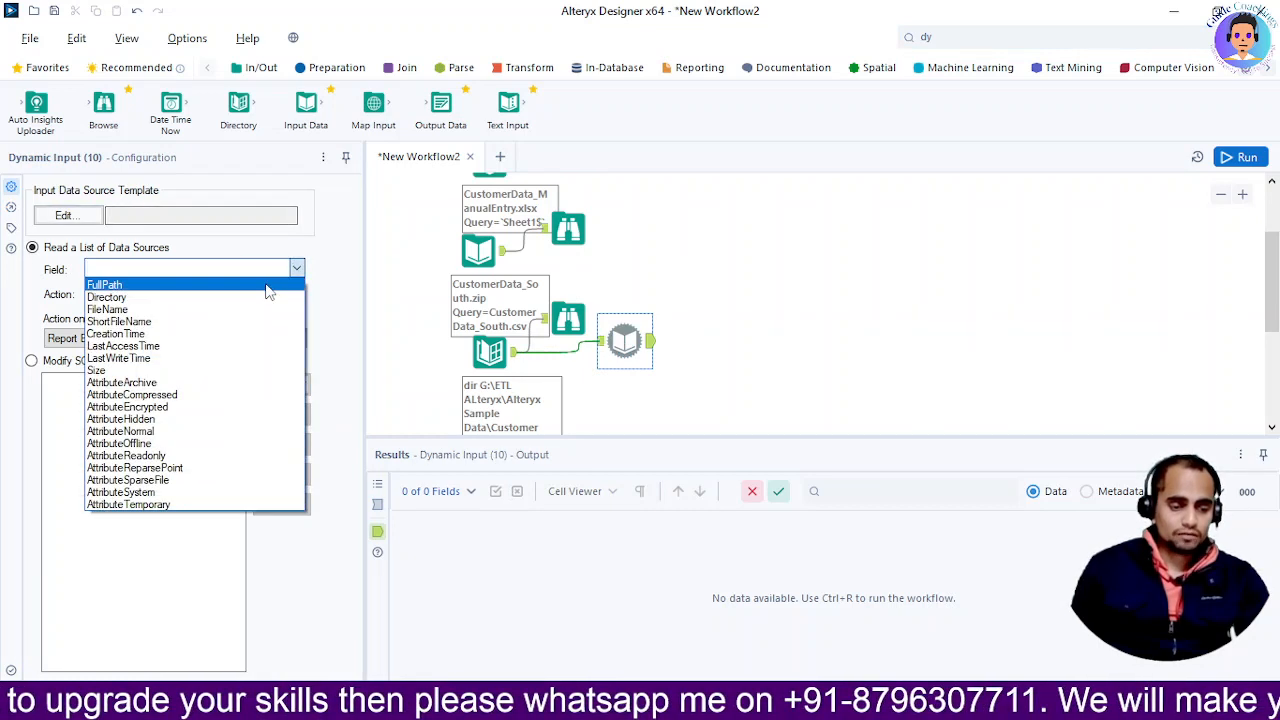
pyautogui.click(267, 286)
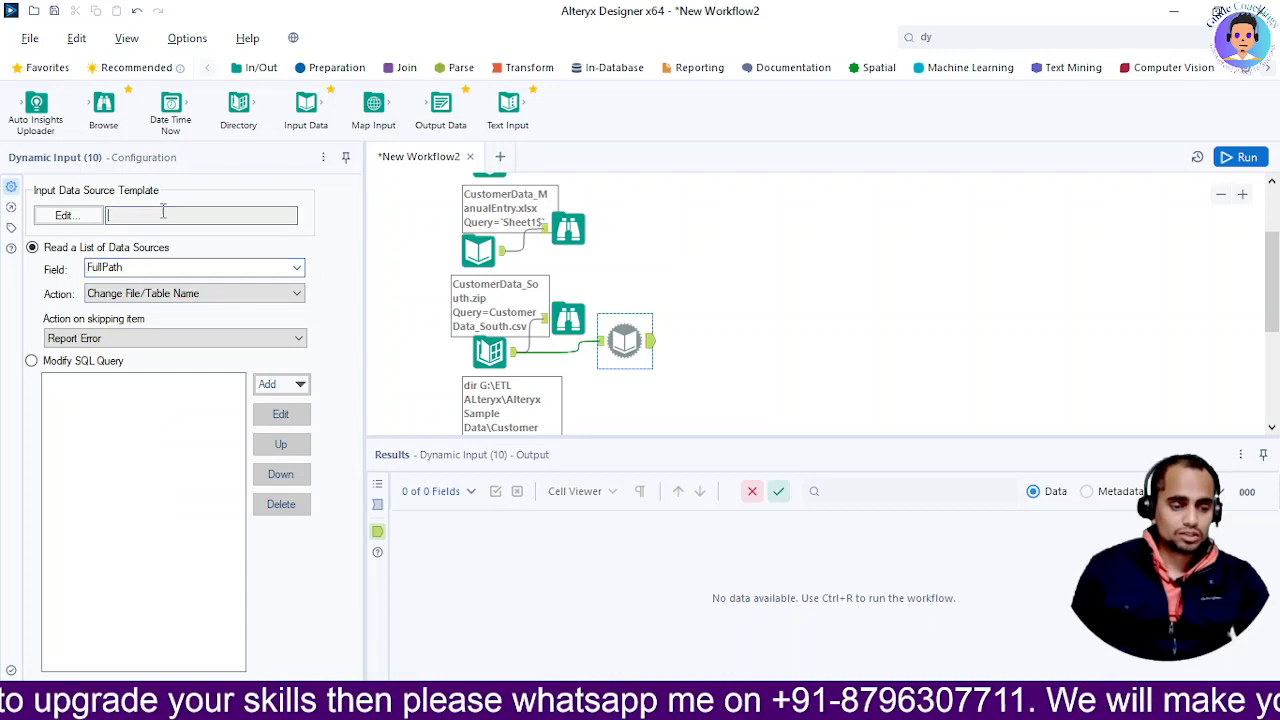
# Step: Set the new Dynamic Input tool's data source template to CustomerData_West_California from the CustomerData_West folder
pyautogui.click(106, 221)
pyautogui.click(63, 217)
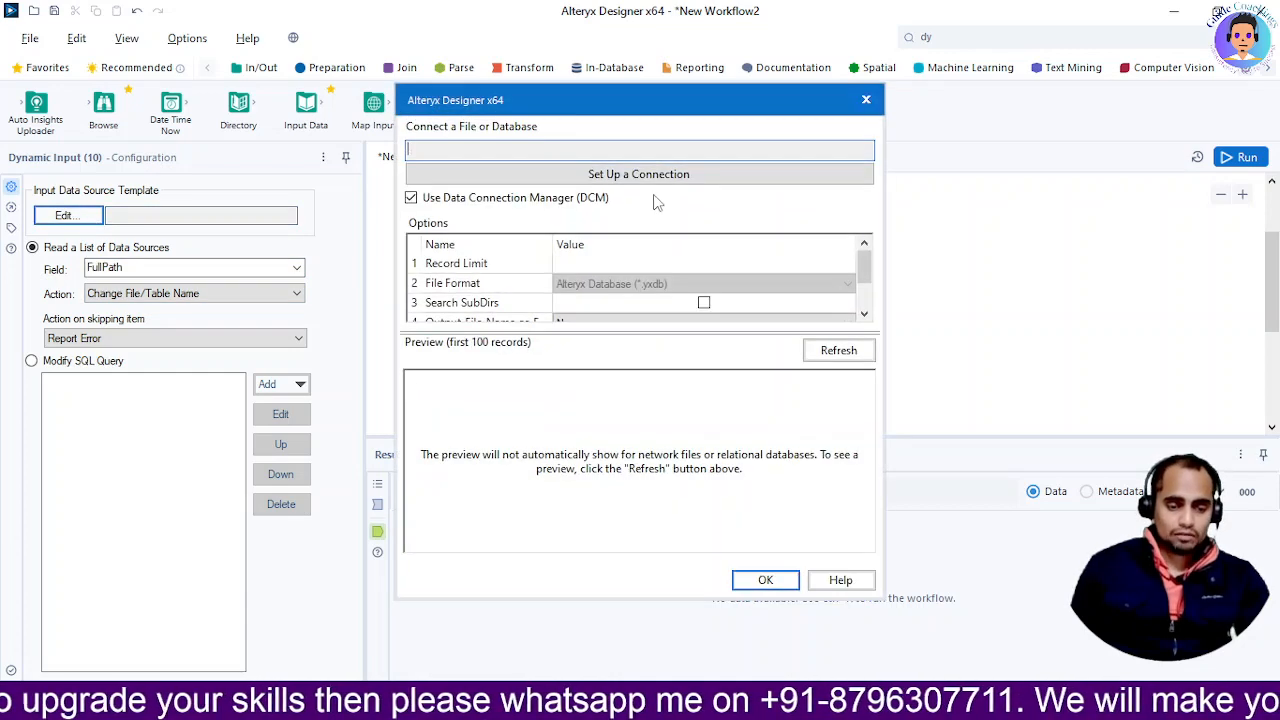
pyautogui.click(640, 177)
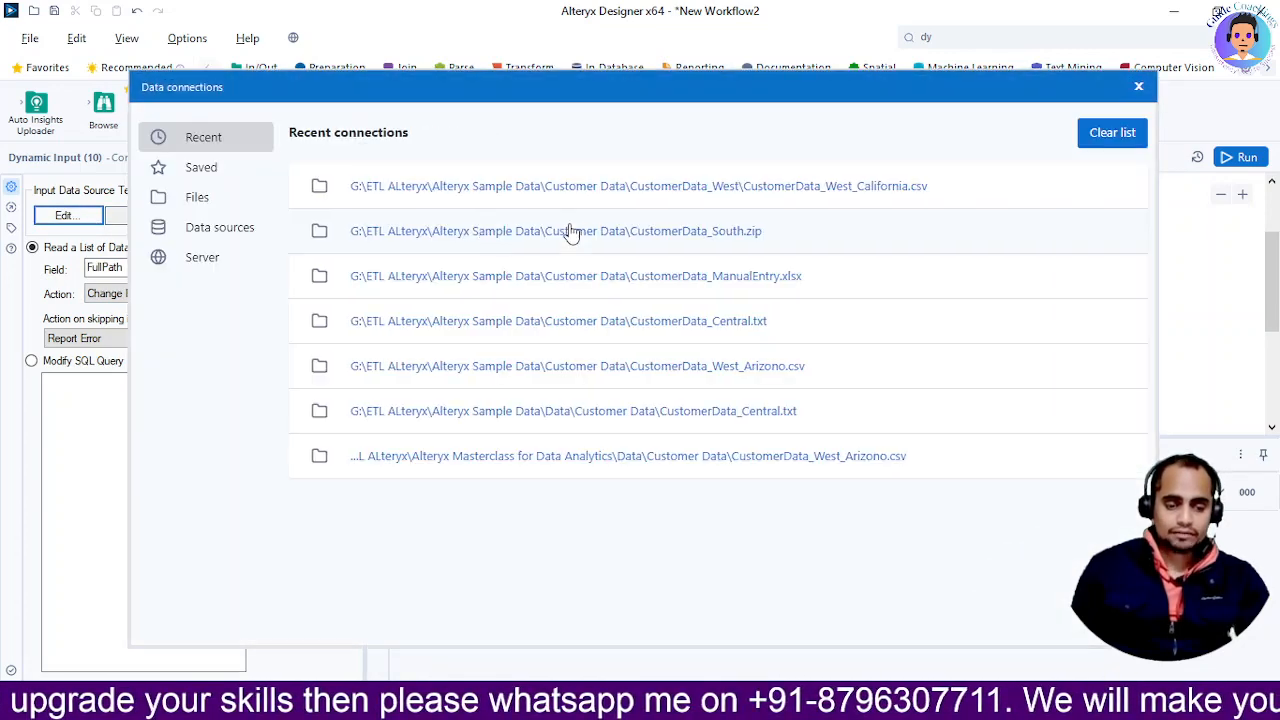
pyautogui.click(193, 205)
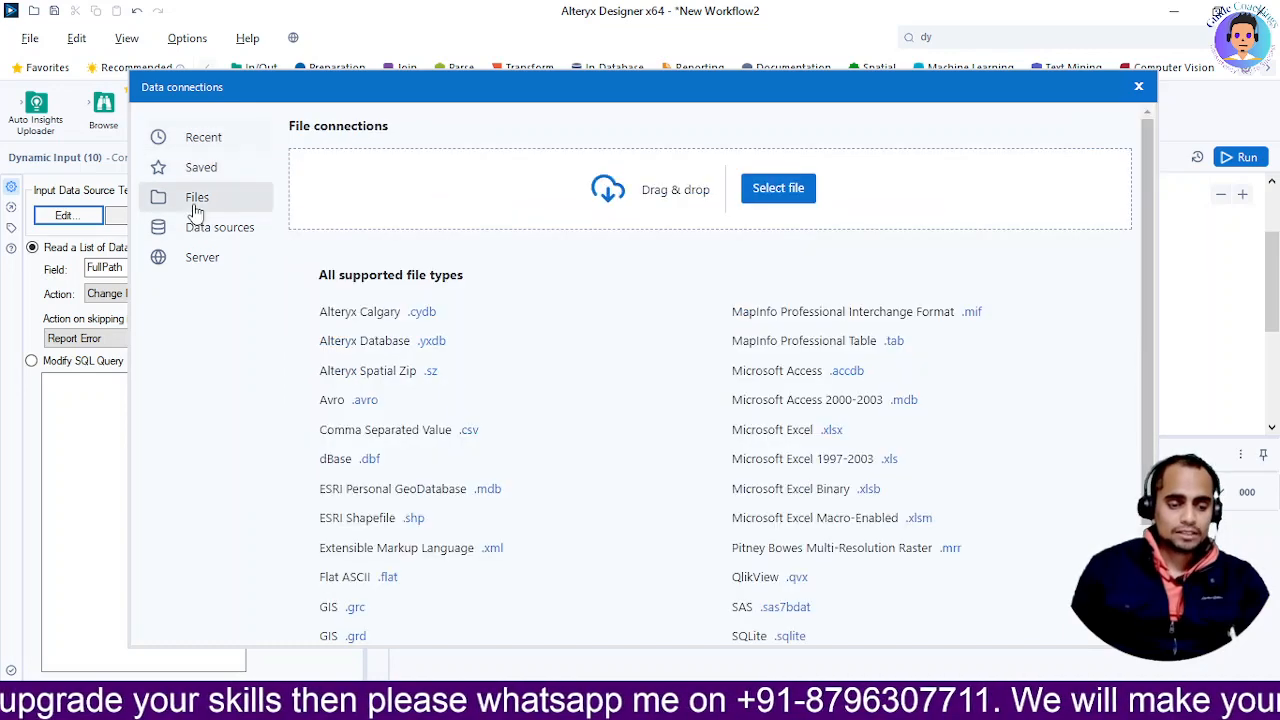
pyautogui.click(783, 190)
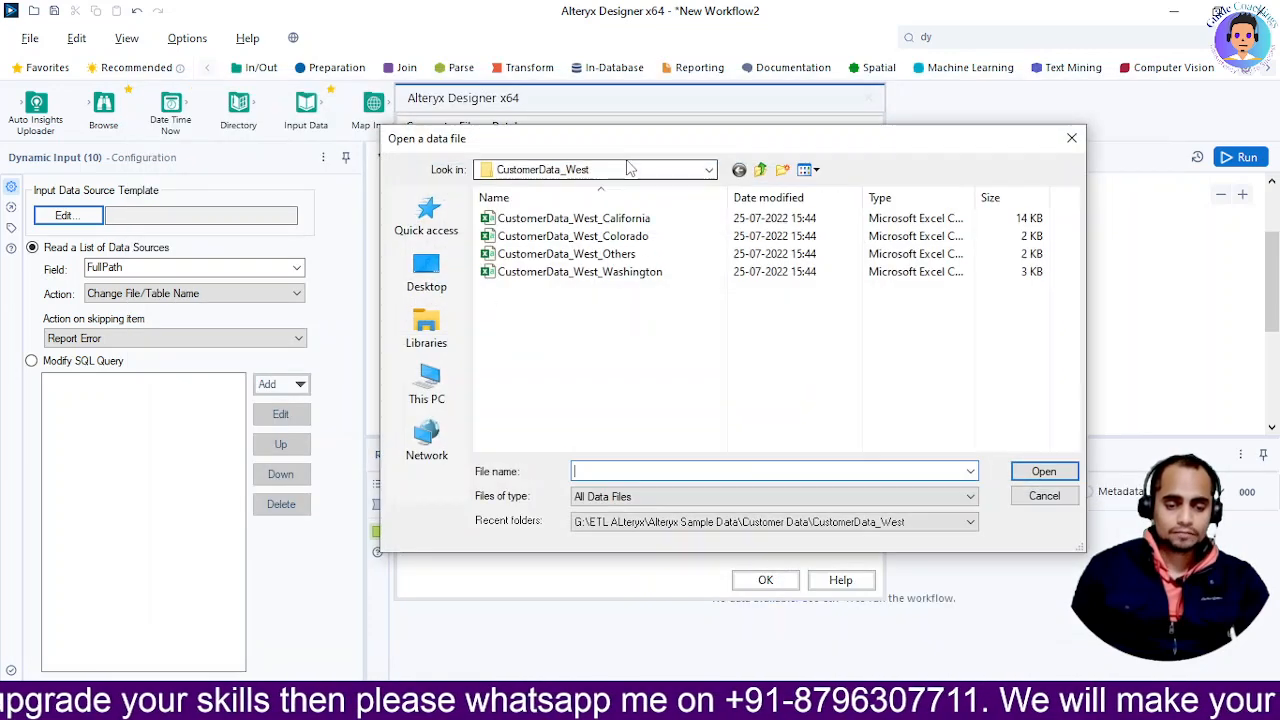
pyautogui.click(575, 219)
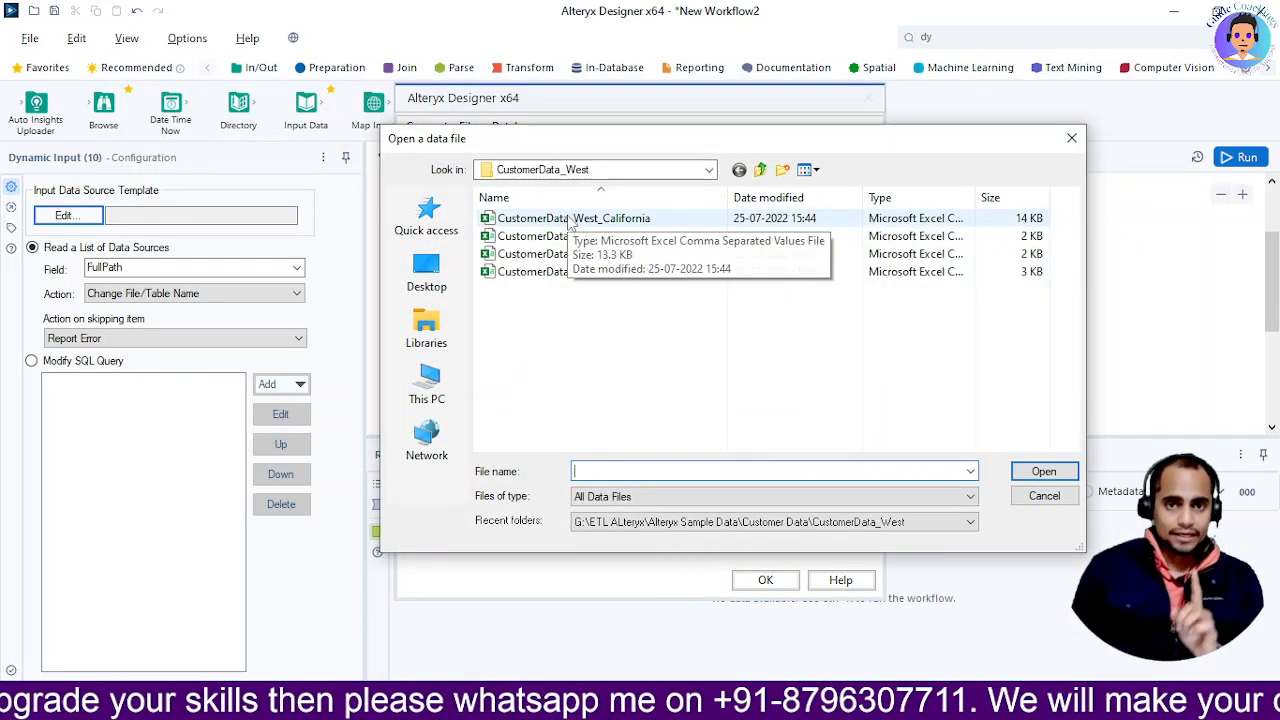
pyautogui.click(1043, 471)
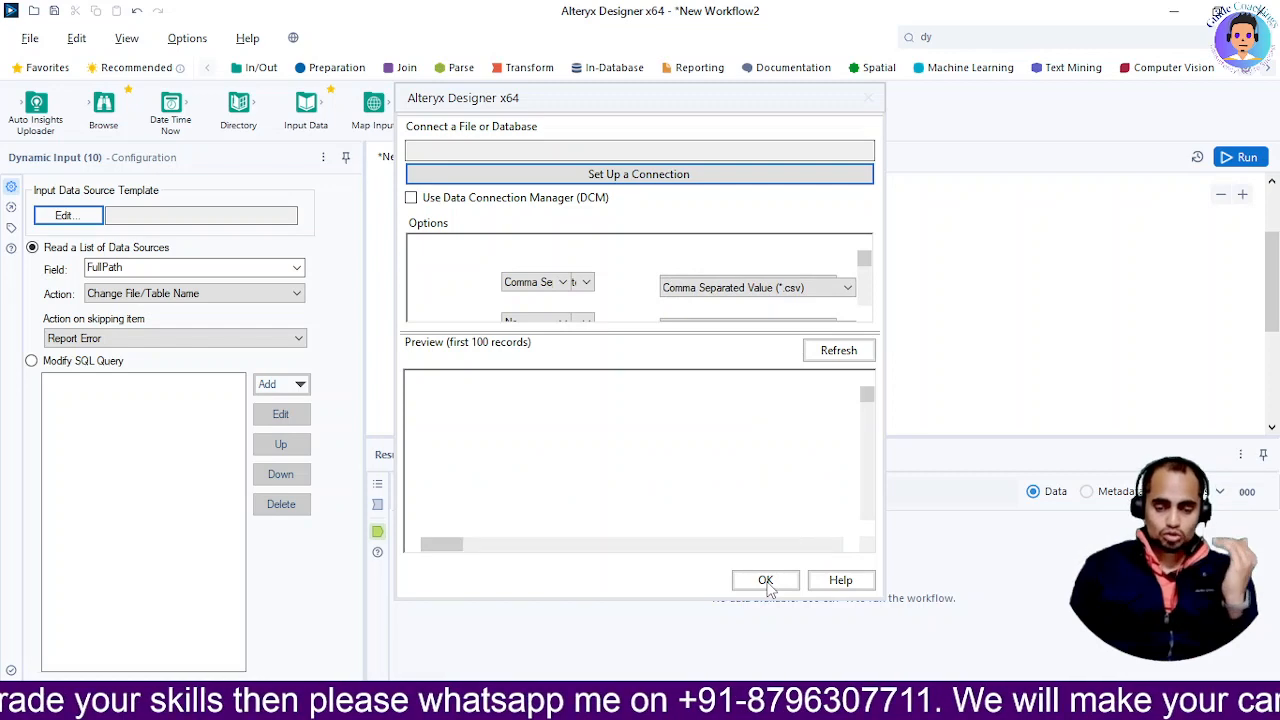
pyautogui.click(765, 581)
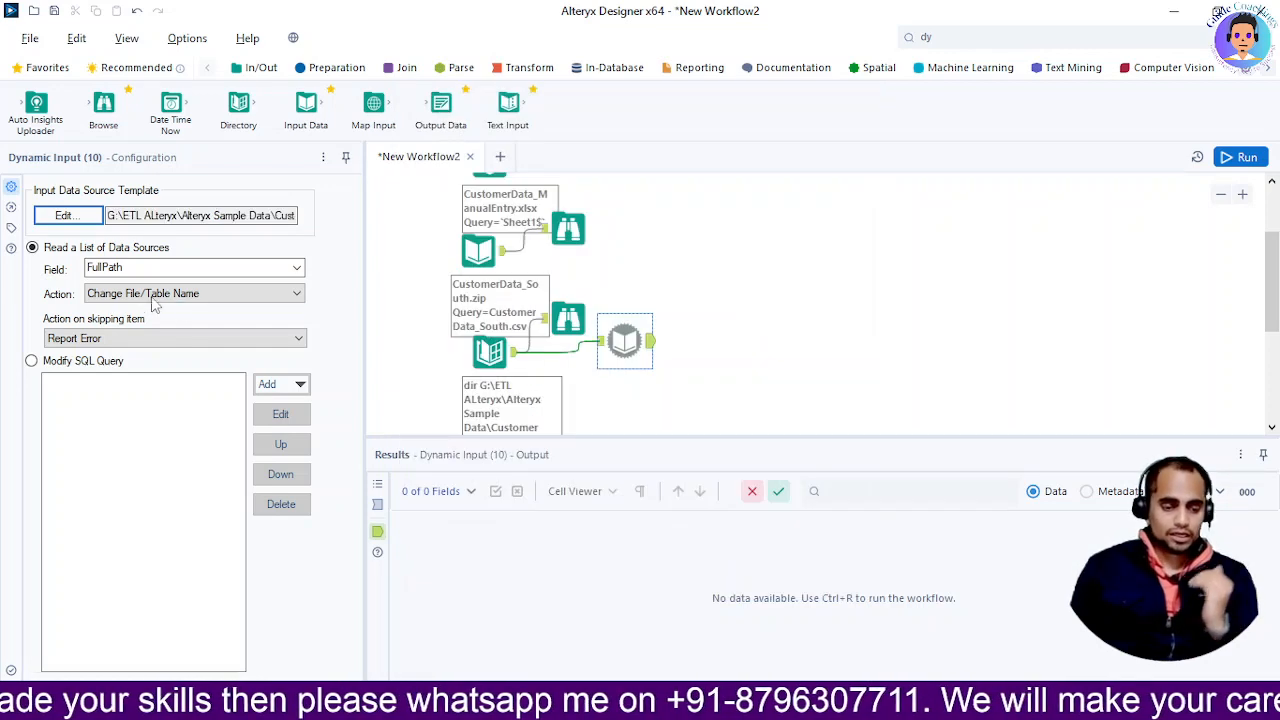
# Step: Set the Dynamic Input tool's action to Change Entire File Path and run the workflow
pyautogui.click(146, 295)
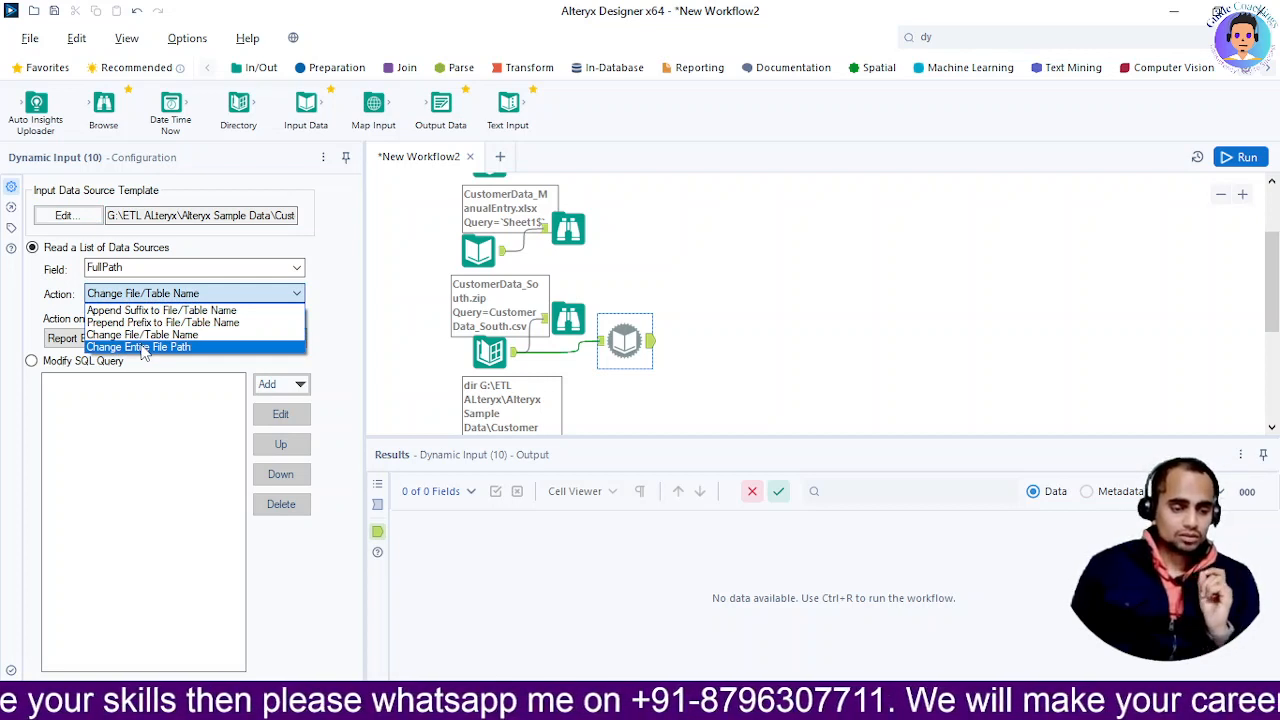
pyautogui.click(145, 347)
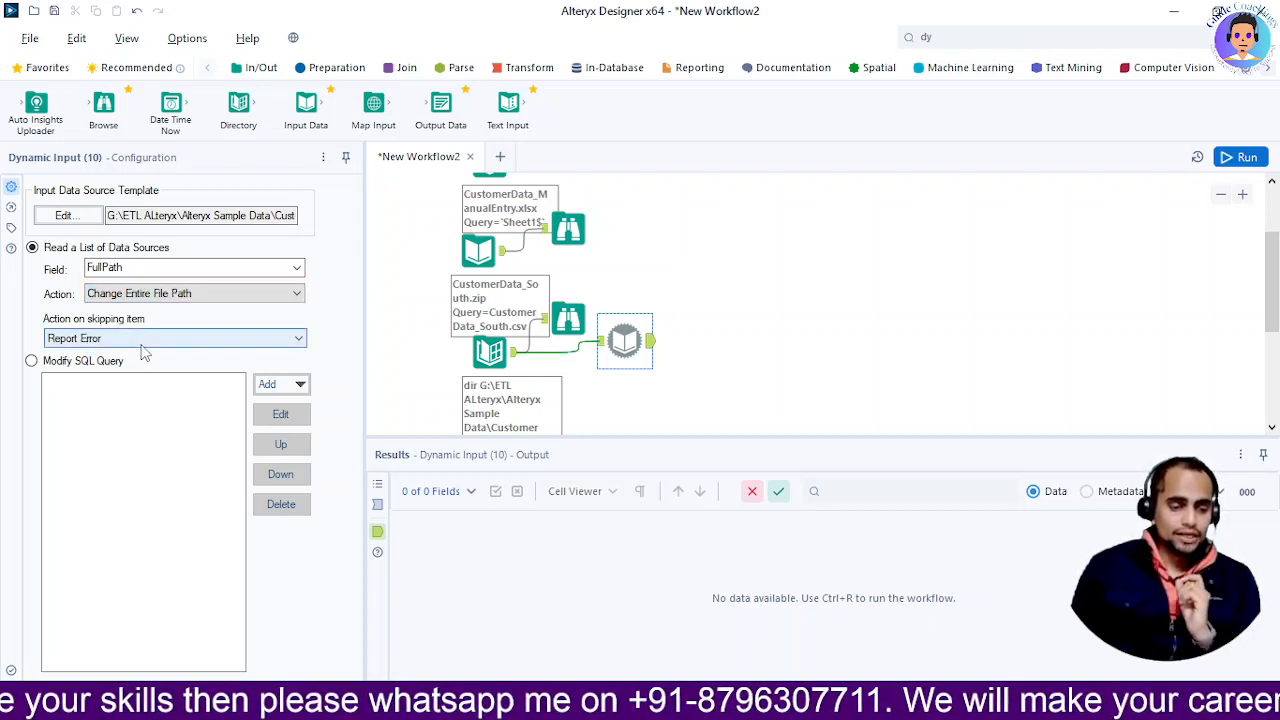
pyautogui.click(1245, 155)
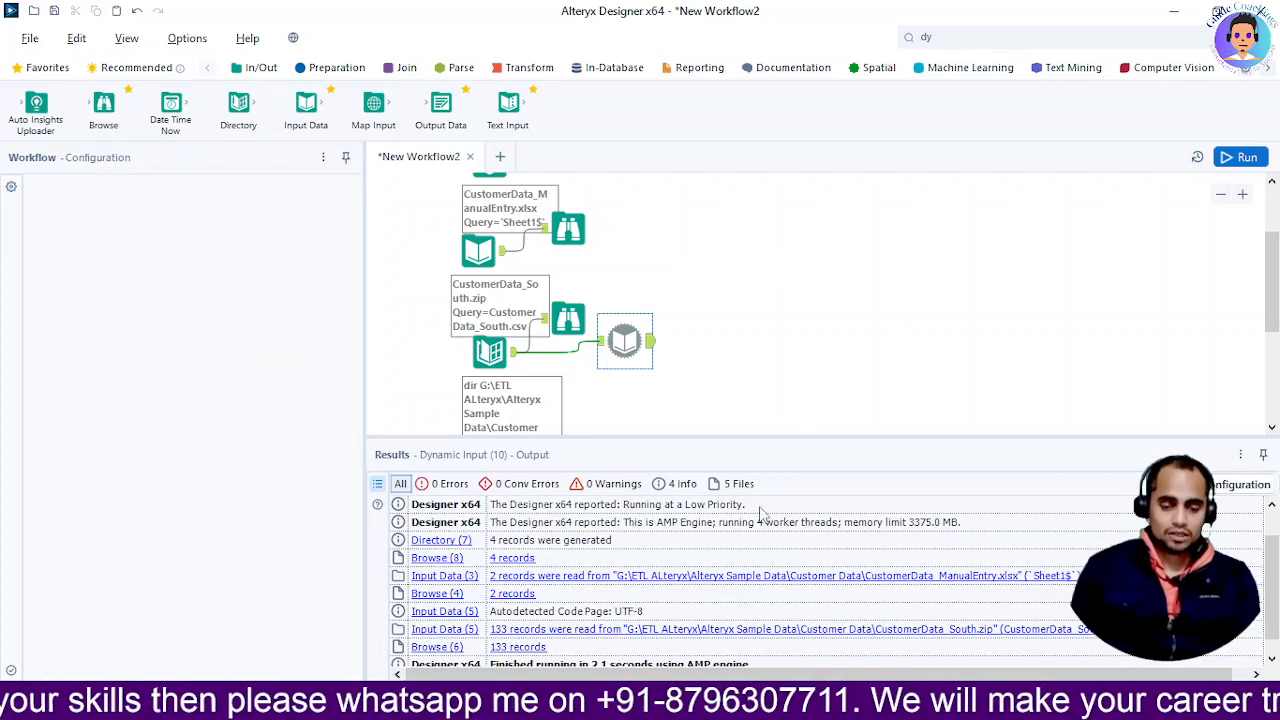
# Step: Add a Browse tool connected to the Dynamic Input tool's output and run the workflow to view the combined records
pyautogui.click(900, 327)
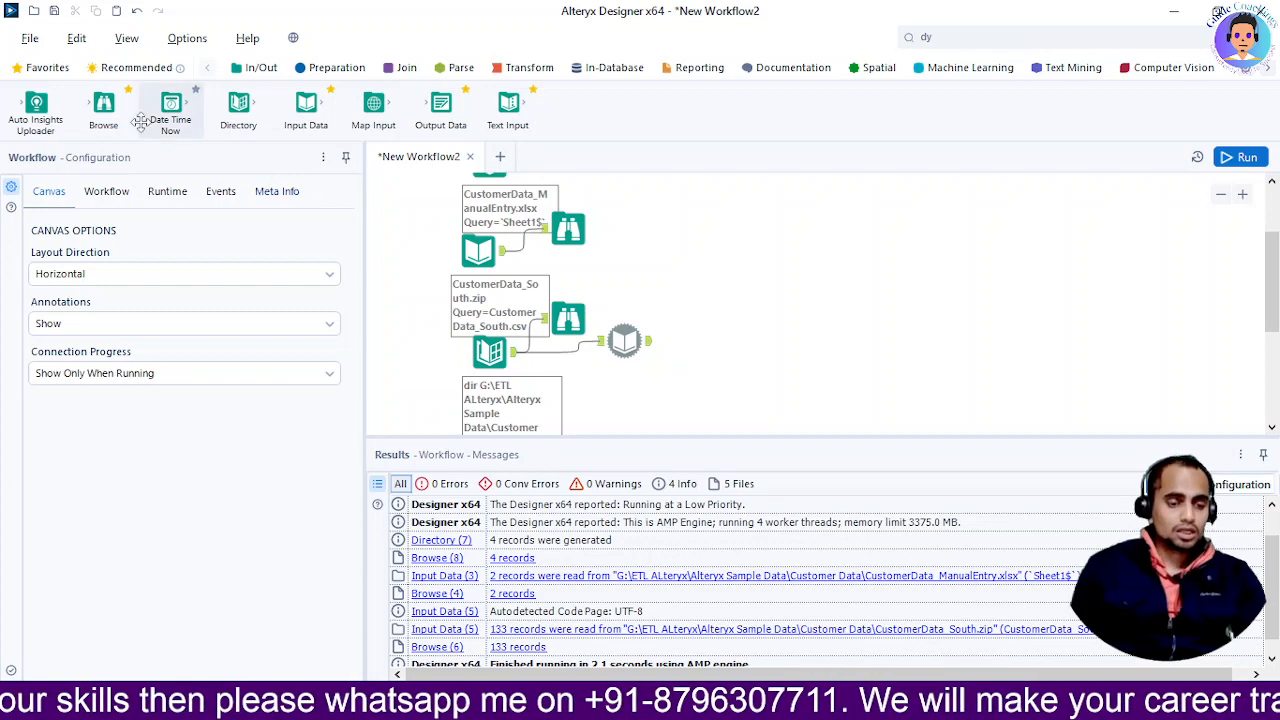
pyautogui.moveTo(103, 108); pyautogui.dragTo(704, 342)
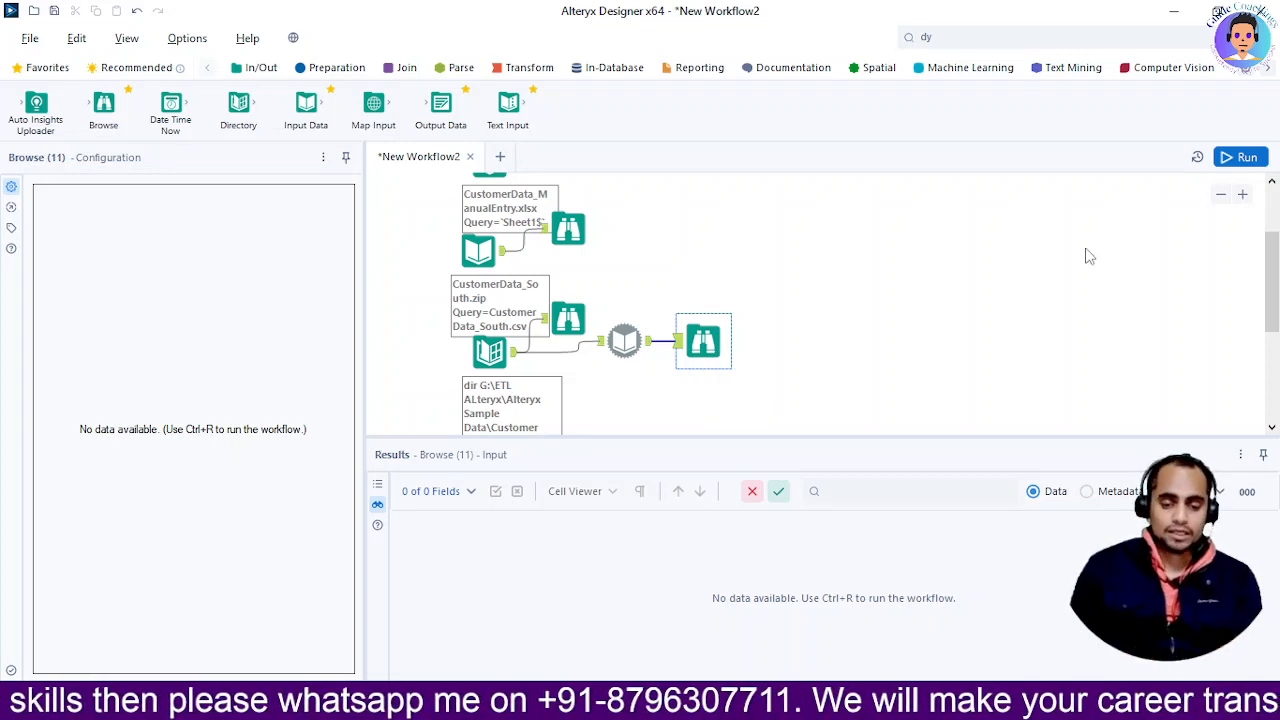
pyautogui.click(1245, 159)
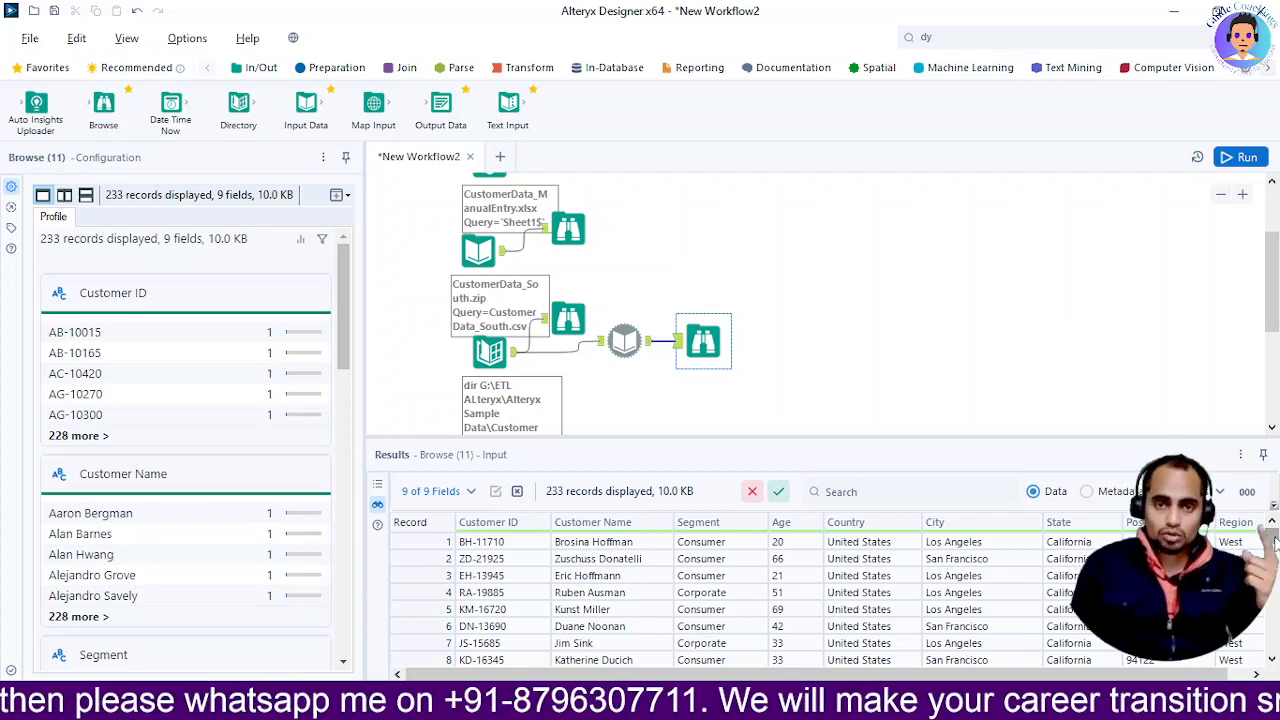
pyautogui.moveTo(1275, 541)
pyautogui.mouseDown()
pyautogui.moveTo(1271, 655)
pyautogui.moveTo(1273, 540)
pyautogui.mouseUp()
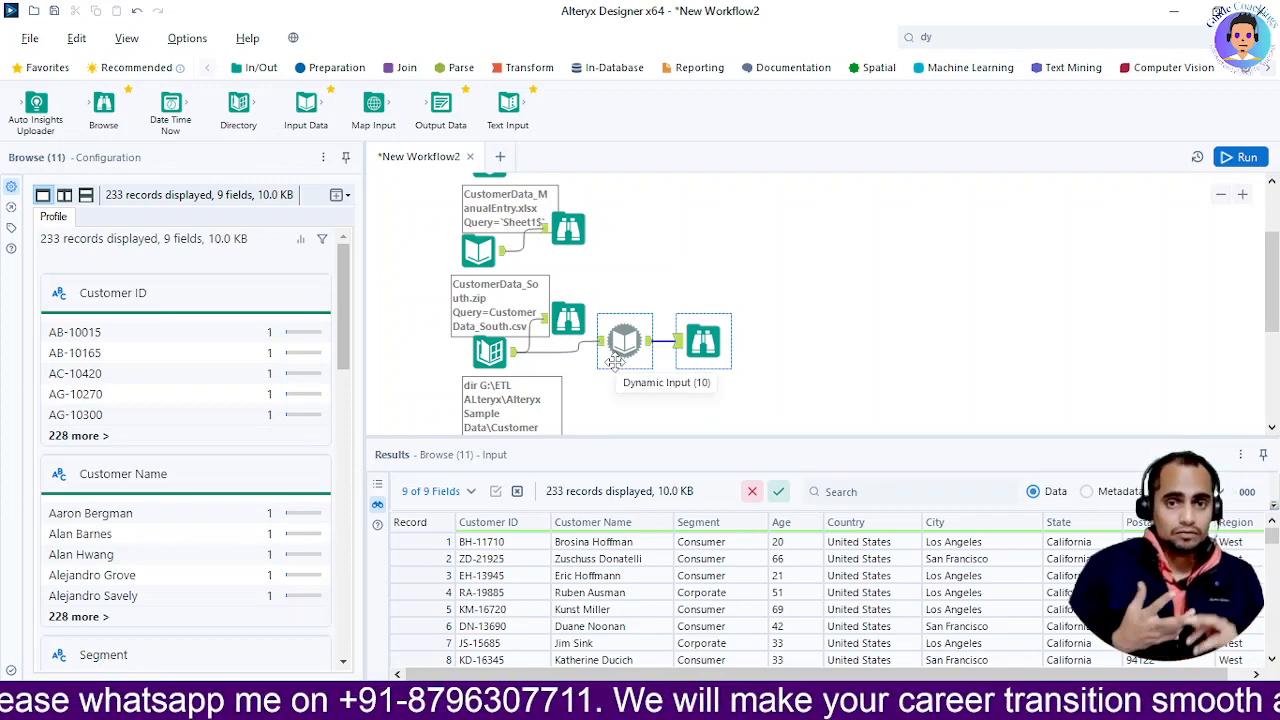
# Step: Switch to the SQL YT Template presentation in Google Slides and start its slideshow from the Import Data from Excel sheet slide
pyautogui.hotkey('alt', 'Tab')
pyautogui.hotkey('alt', 'Tab')
pyautogui.hotkey('alt', 'Tab')
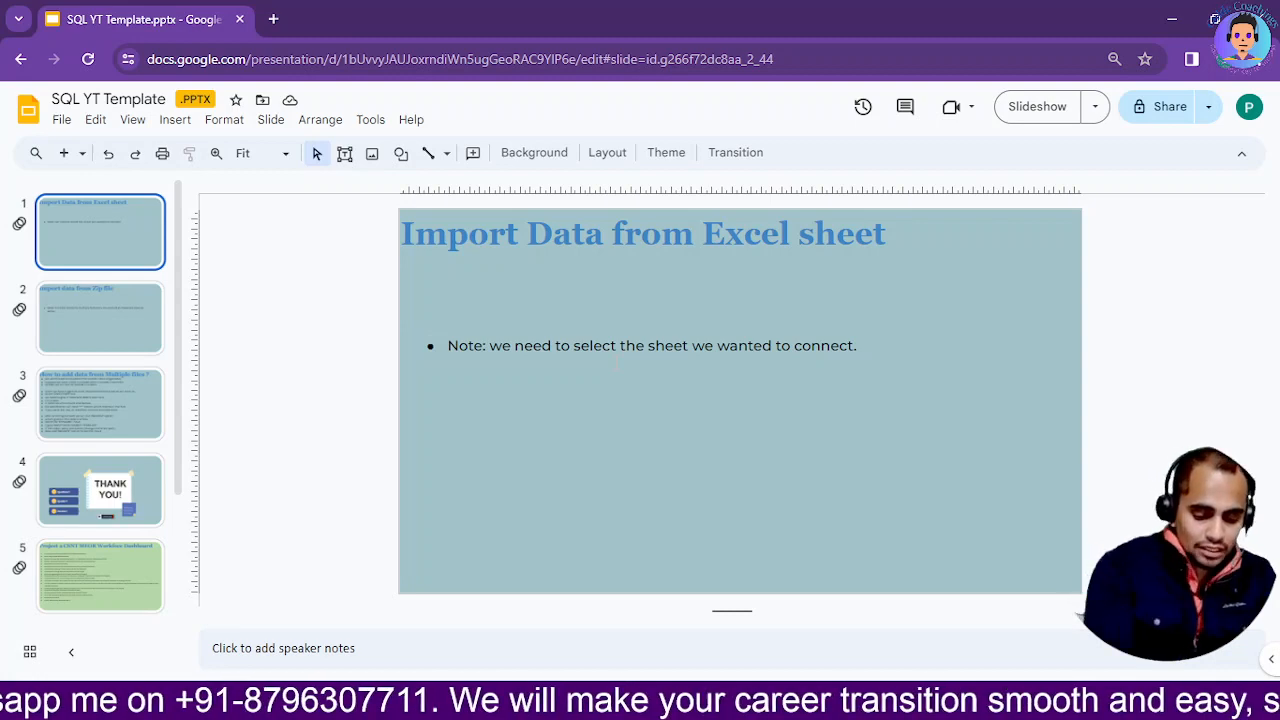
pyautogui.hotkey('ctrl', 'F5')
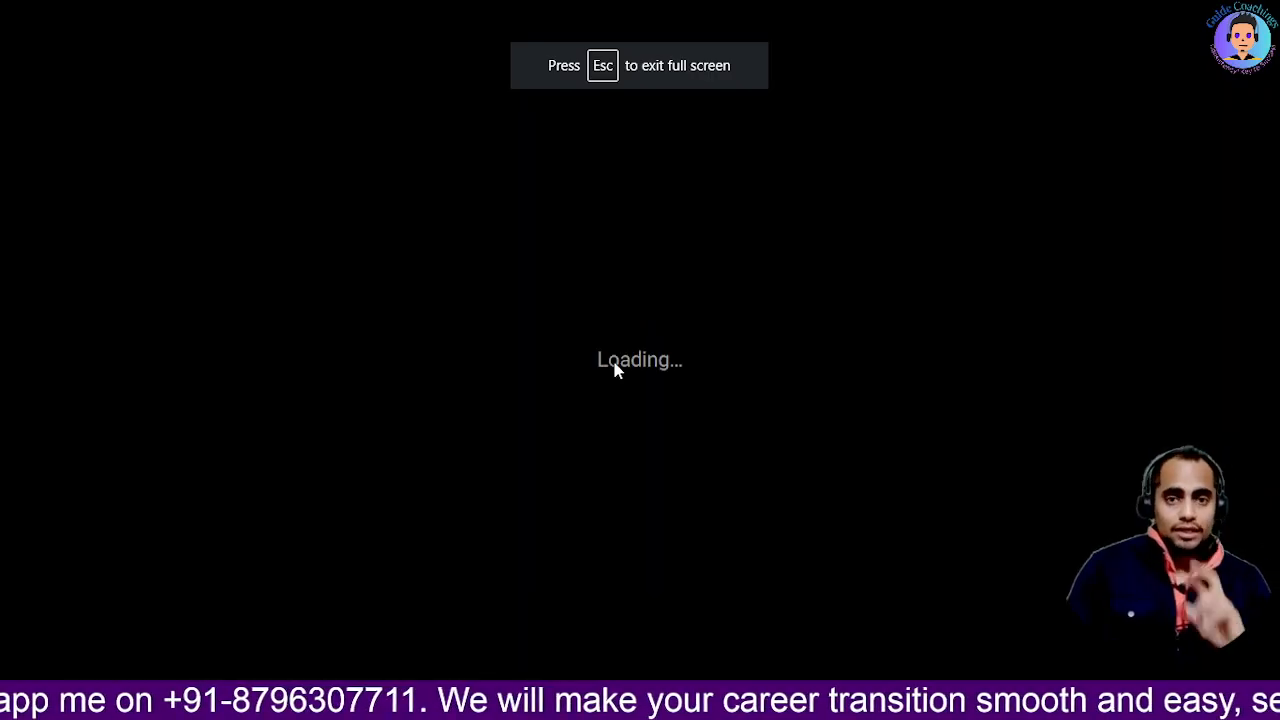
pyautogui.press('Right')
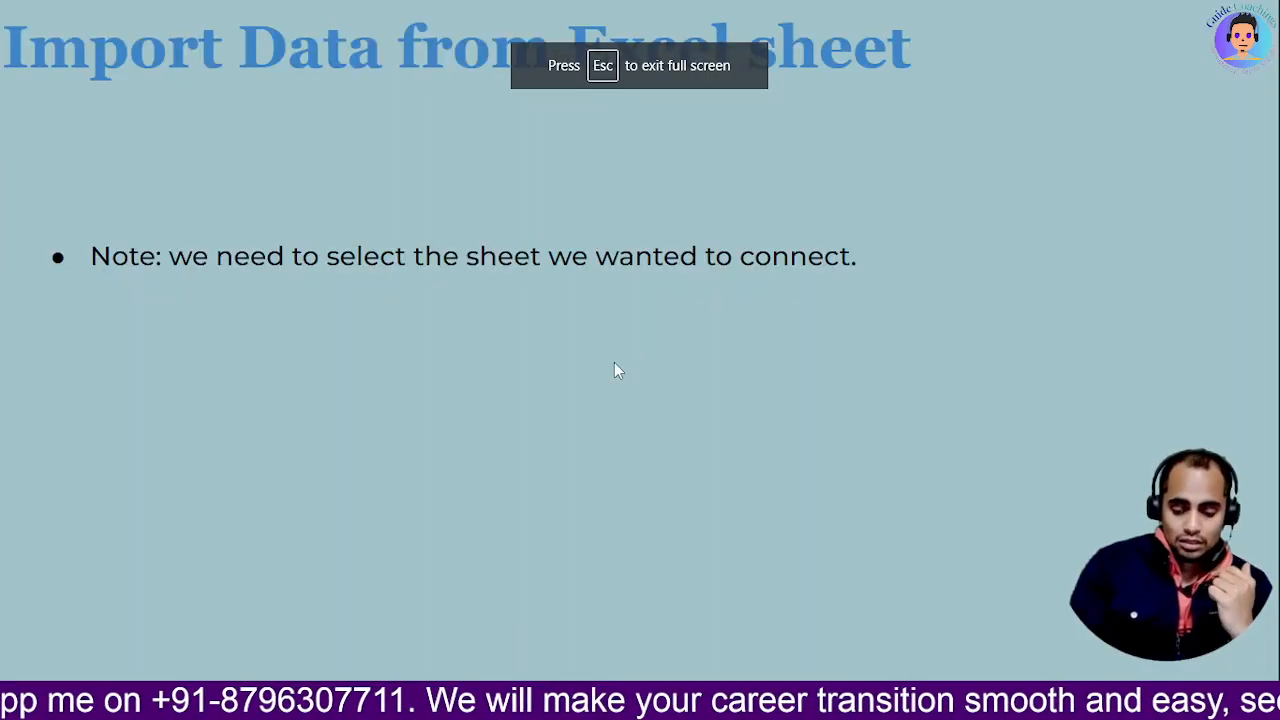